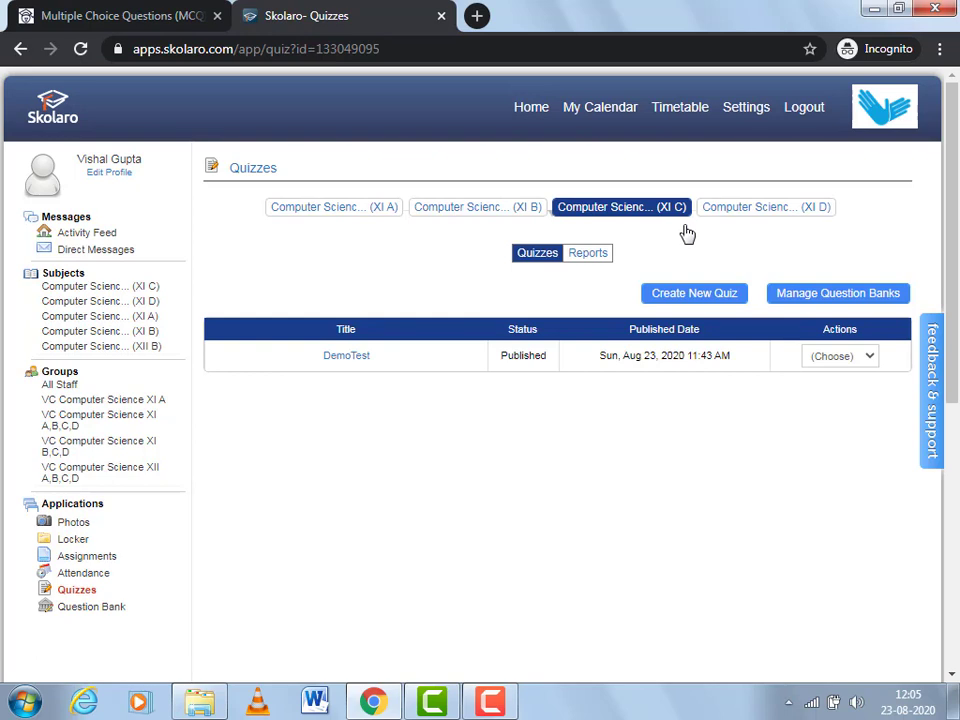
Delete the existing DemoTest quiz from the Computer Science (XI C) course and confirm the deletion
click(868, 358)
click(855, 415)
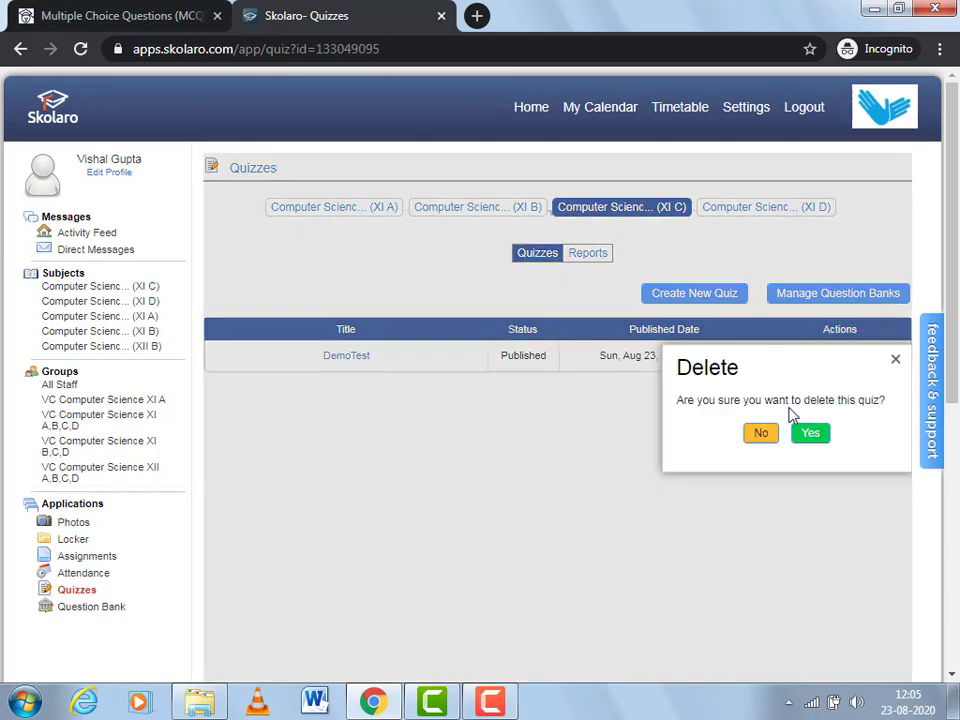
click(812, 436)
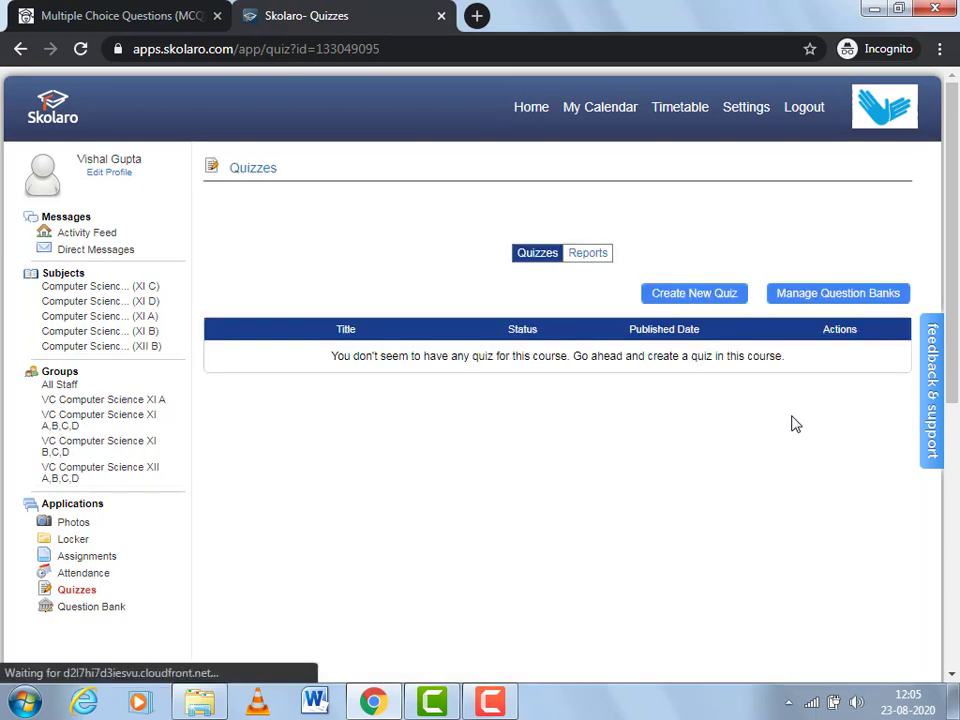
Create a new quiz named DemoTest for Computer Science (XI C)
click(720, 298)
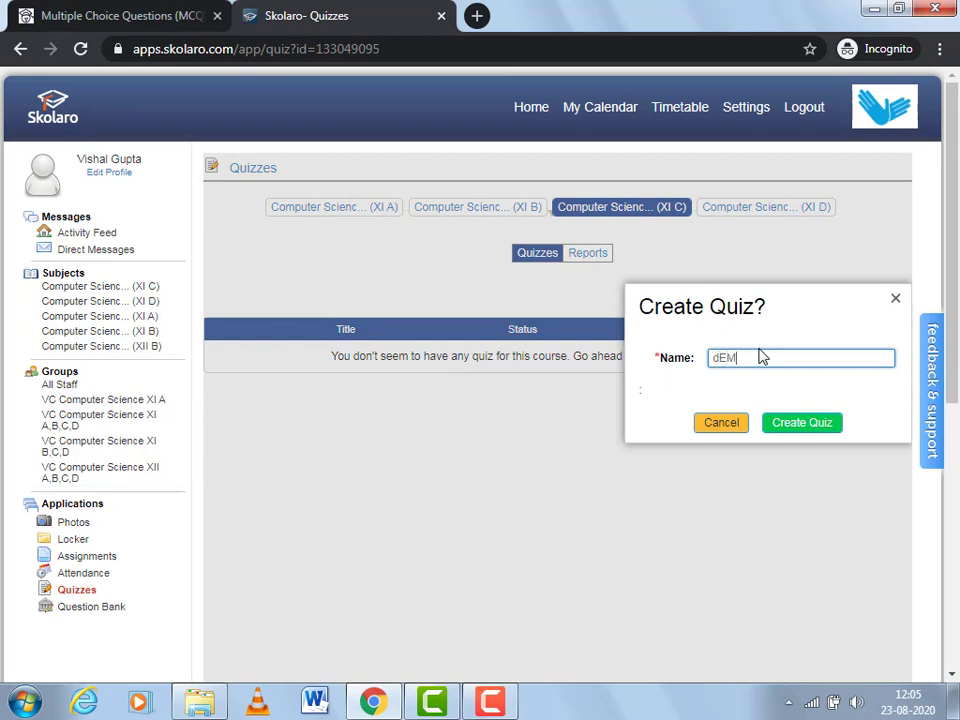
key(BackSpace)
key(BackSpace)
text(DemoTest)
click(804, 427)
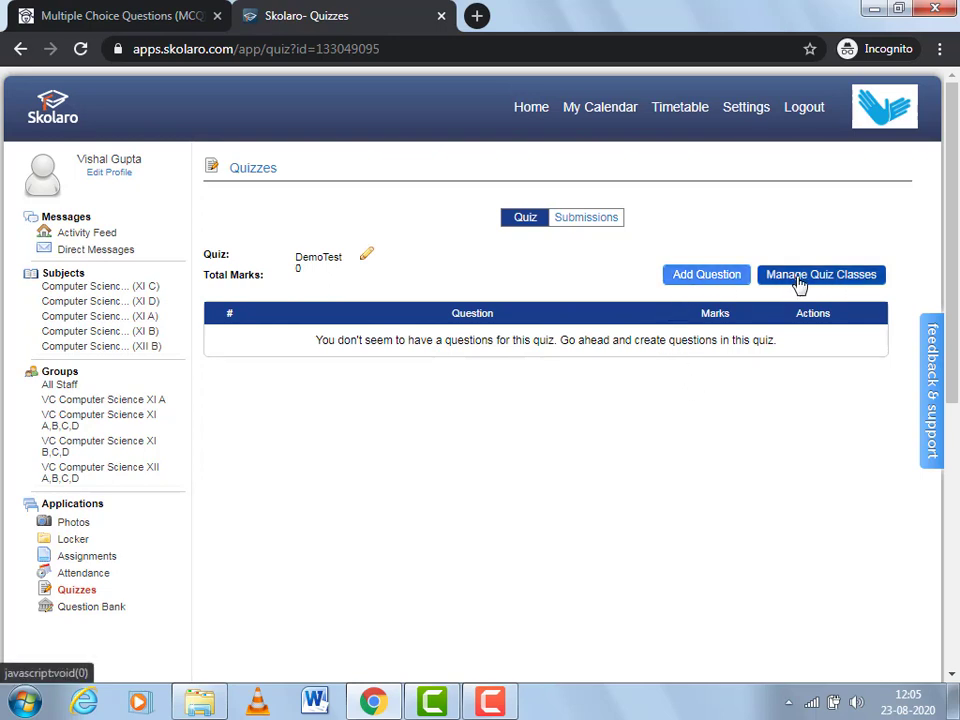
Add the DemoTest quiz to the Computer Science XI D, XI A and XI B classes as well
click(800, 284)
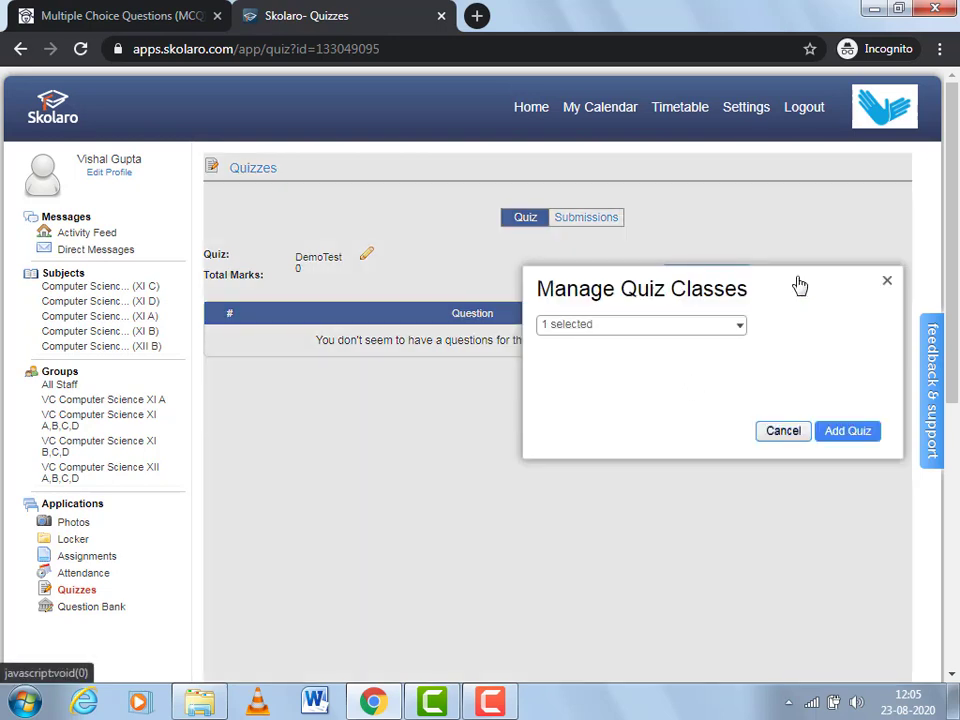
click(745, 327)
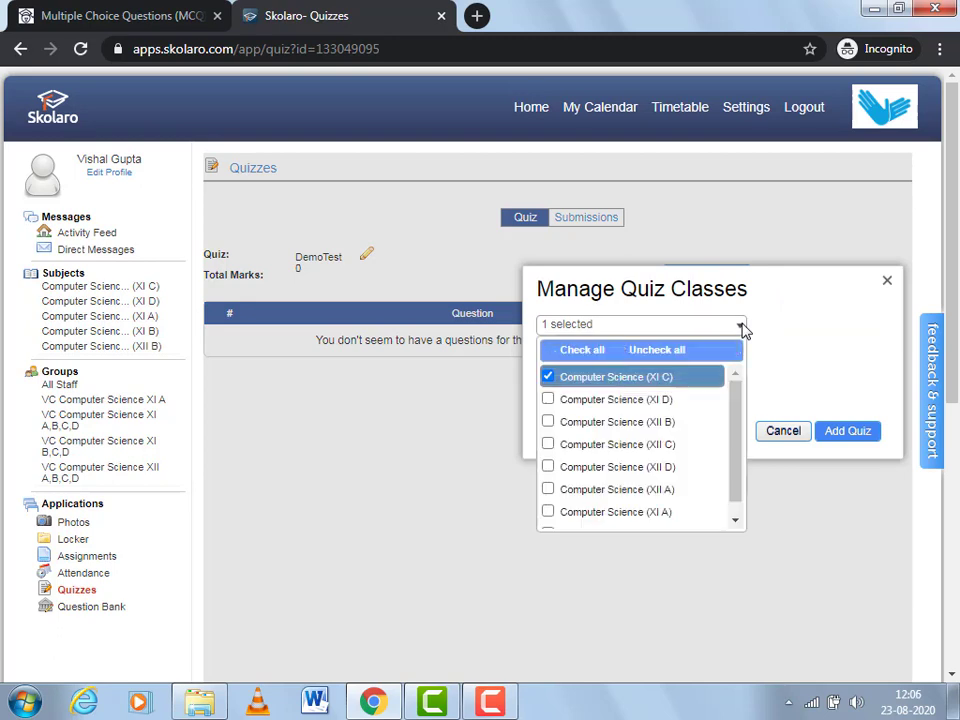
click(551, 401)
scroll(740, 440, down, 1)
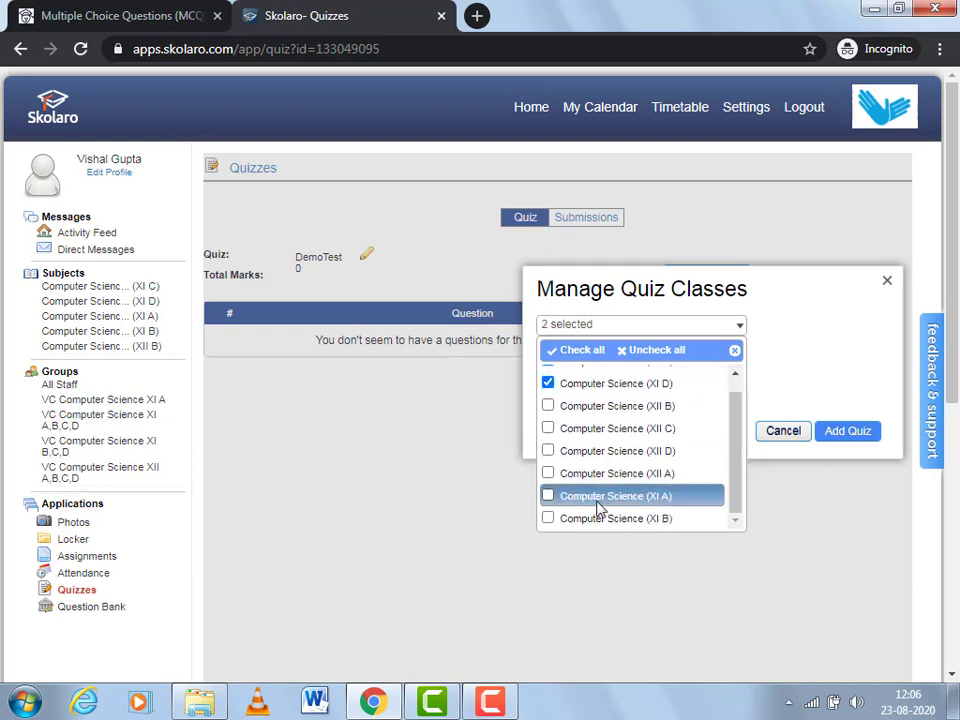
click(548, 506)
click(549, 519)
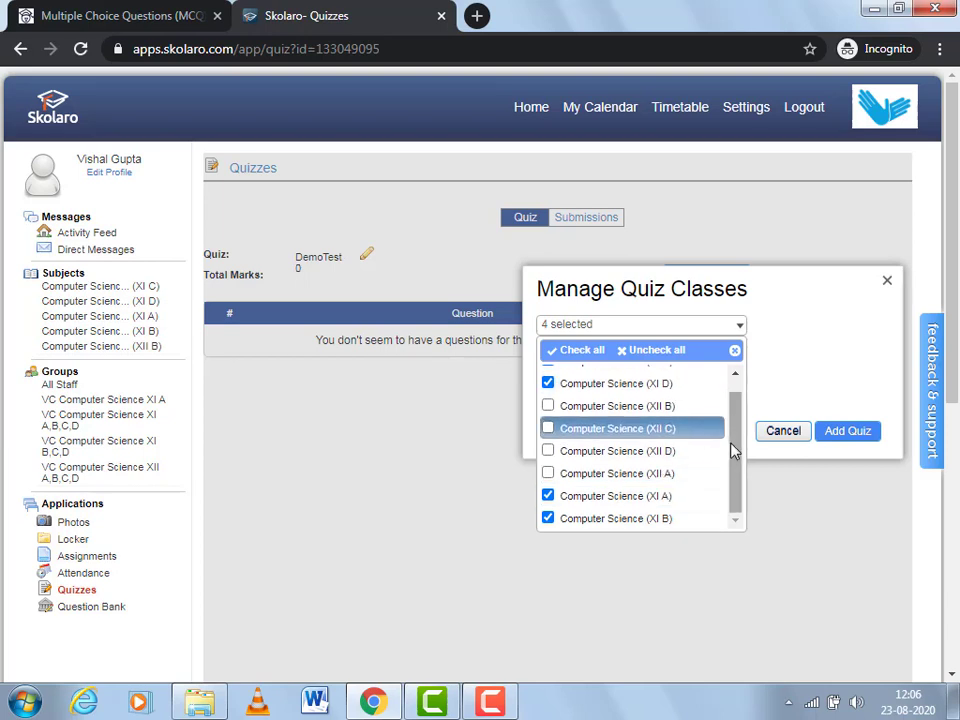
scroll(734, 430, up, 1)
click(787, 386)
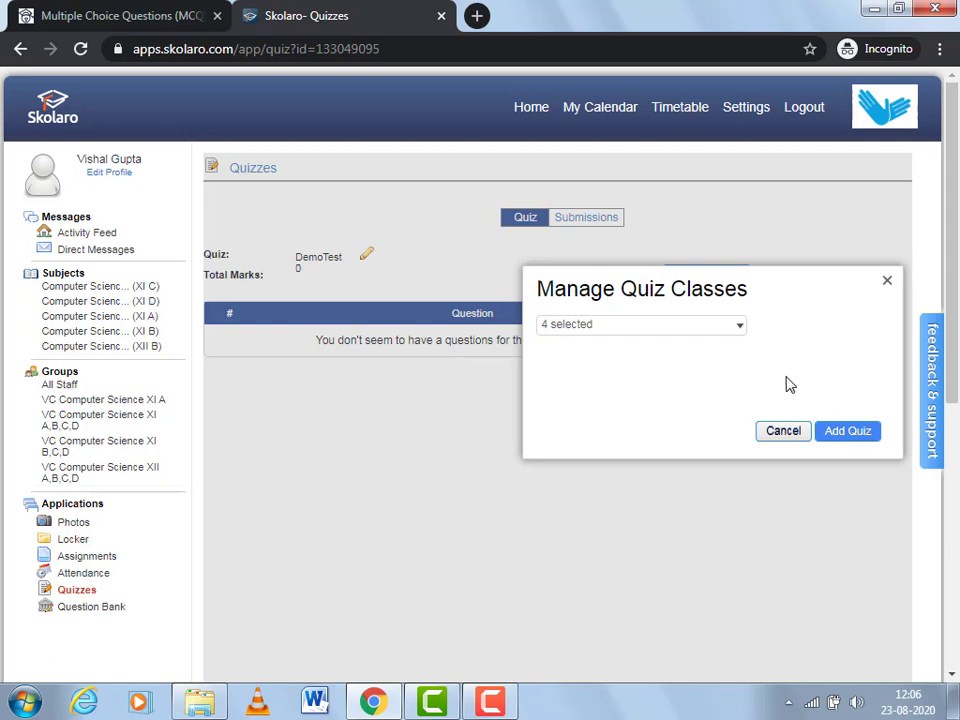
click(846, 433)
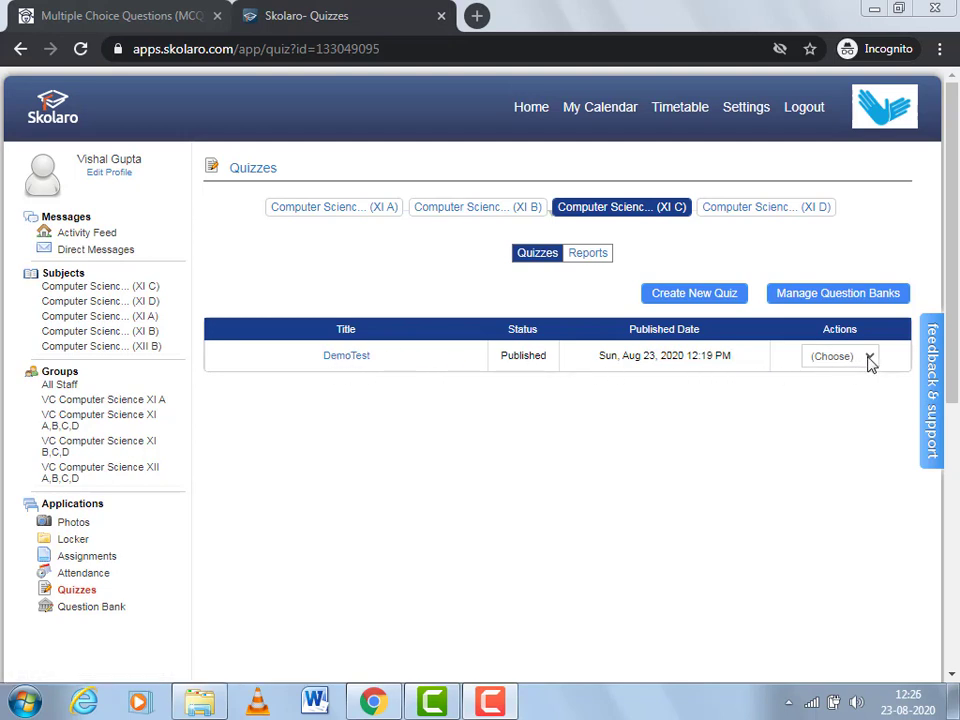
mouse_move(840, 317)
mouse_down()
mouse_move(793, 368)
mouse_move(887, 386)
mouse_move(893, 333)
mouse_move(862, 314)
mouse_up()
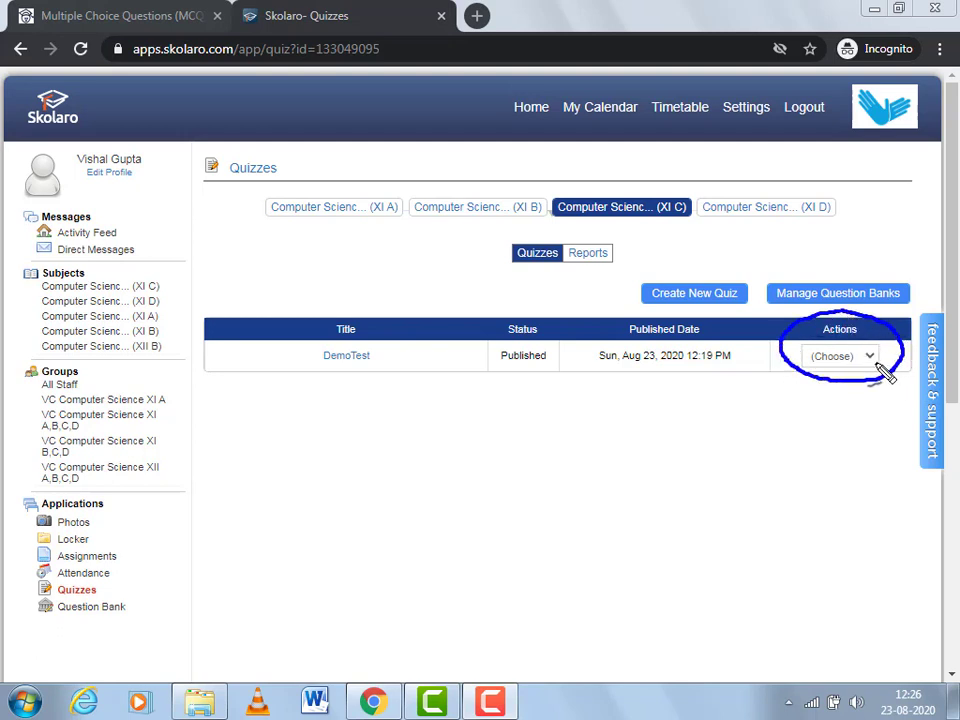
key(Escape)
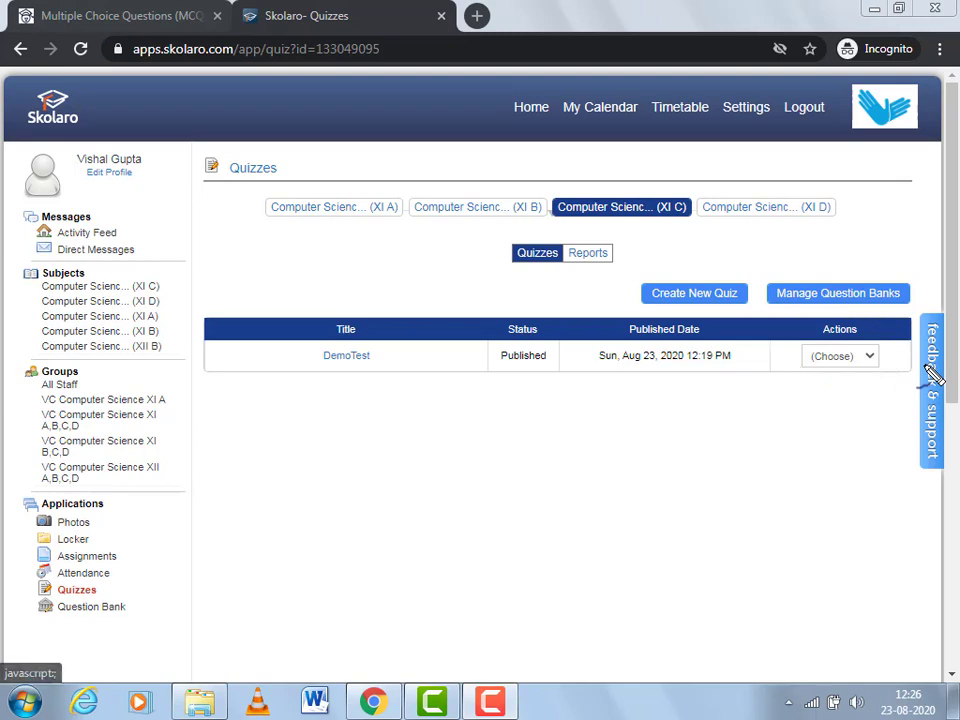
Open the DemoTest quiz settings and set the available, due and retract dates to 2020-08-23
click(872, 364)
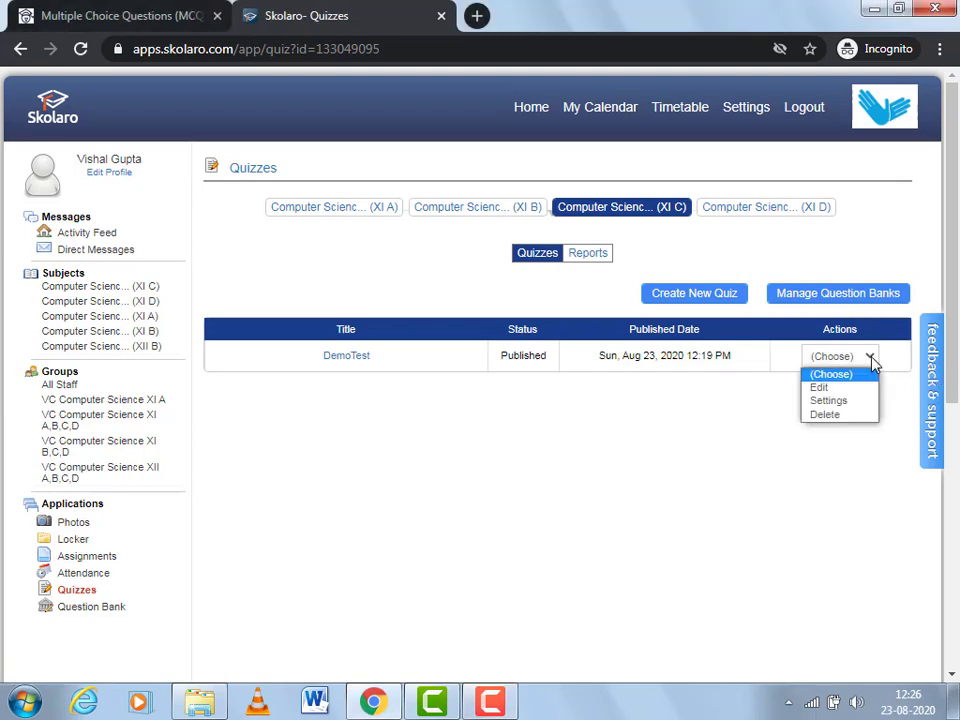
click(858, 401)
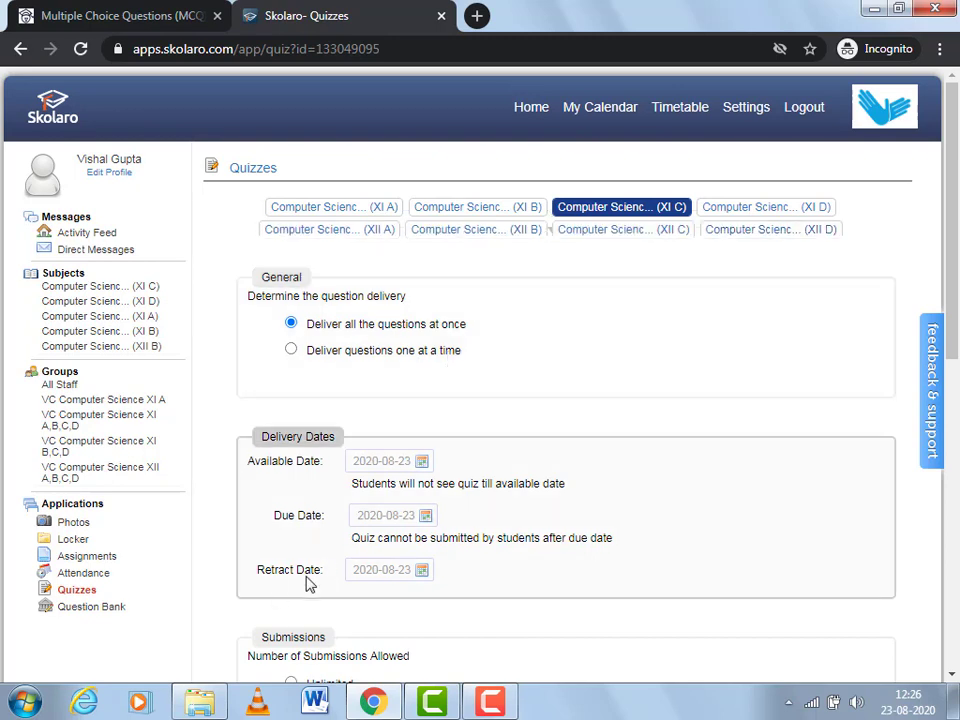
click(423, 462)
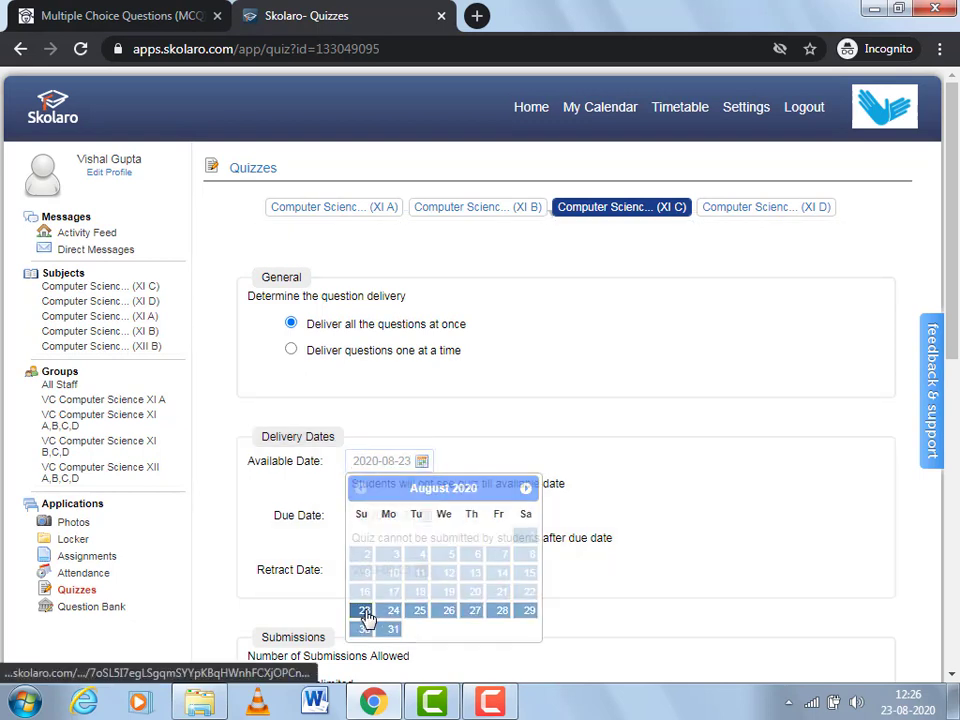
click(366, 616)
click(425, 516)
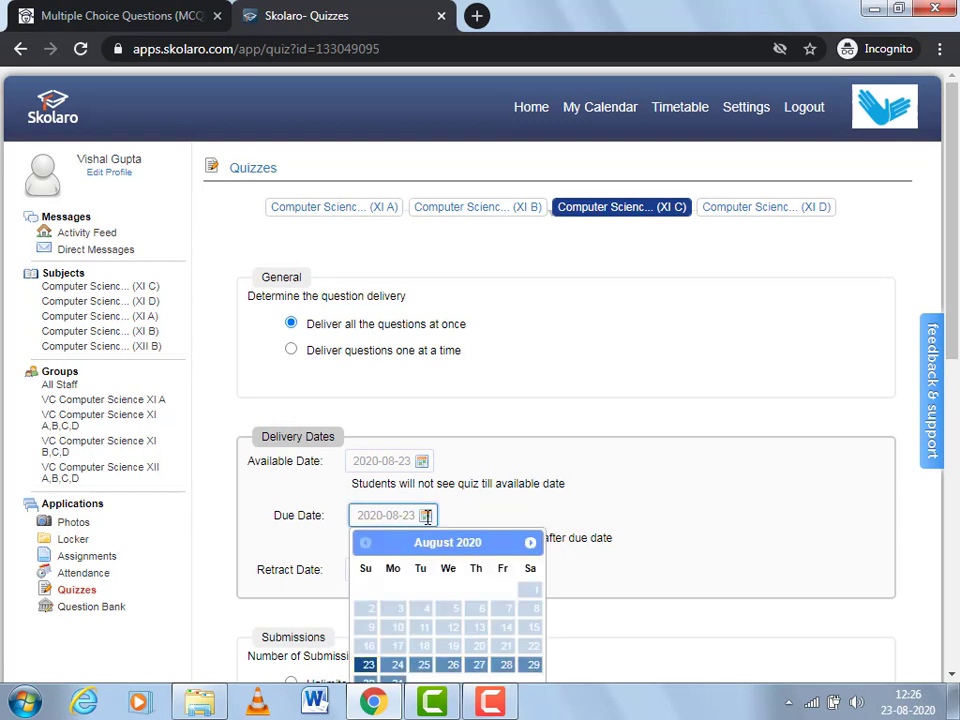
click(365, 664)
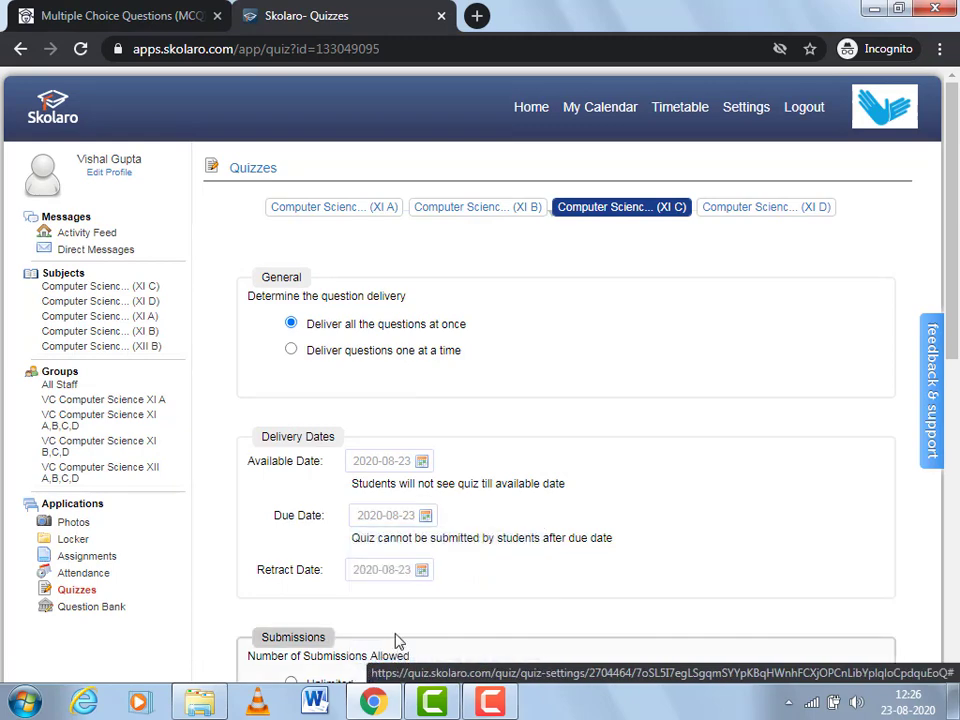
click(425, 569)
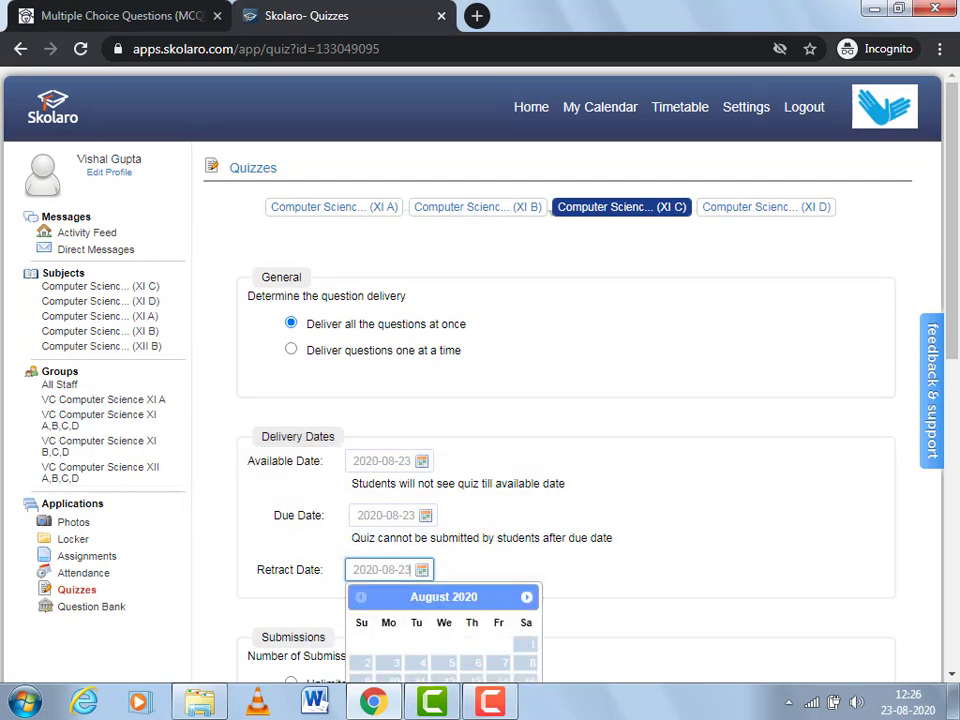
scroll(955, 320, down, 3)
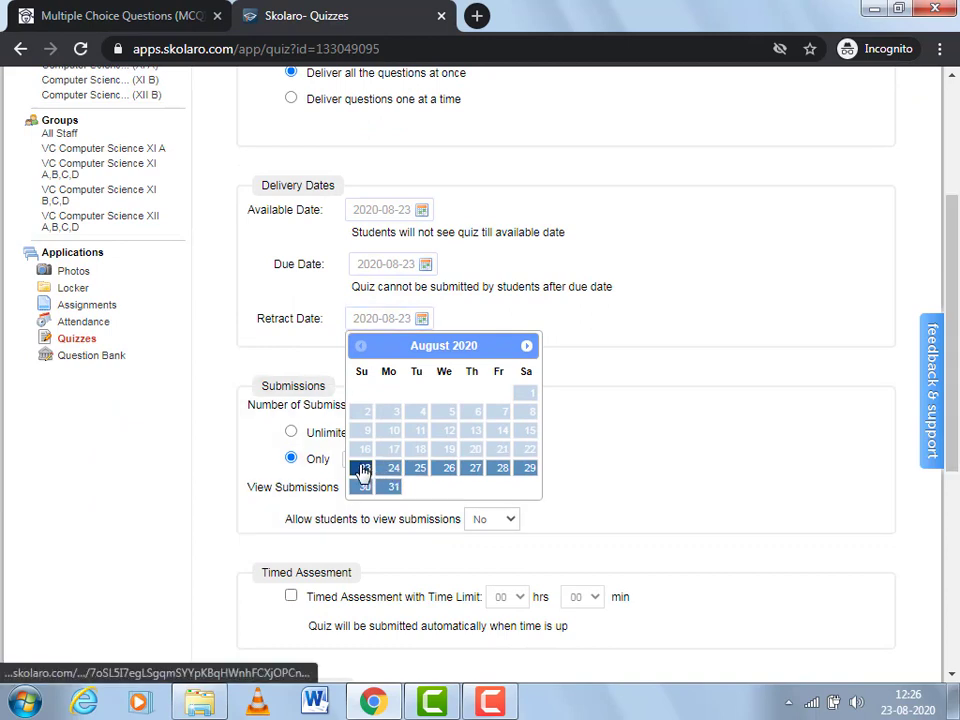
click(366, 470)
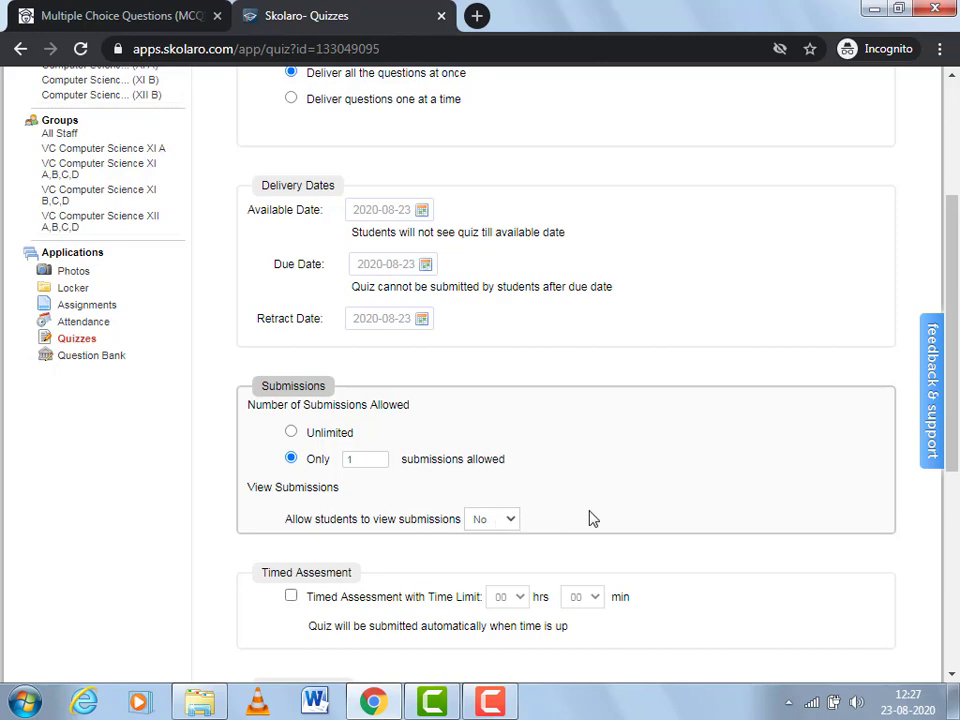
Enable the timed assessment and set its time limit to 00 hours 30 minutes
drag(943, 400, 943, 470)
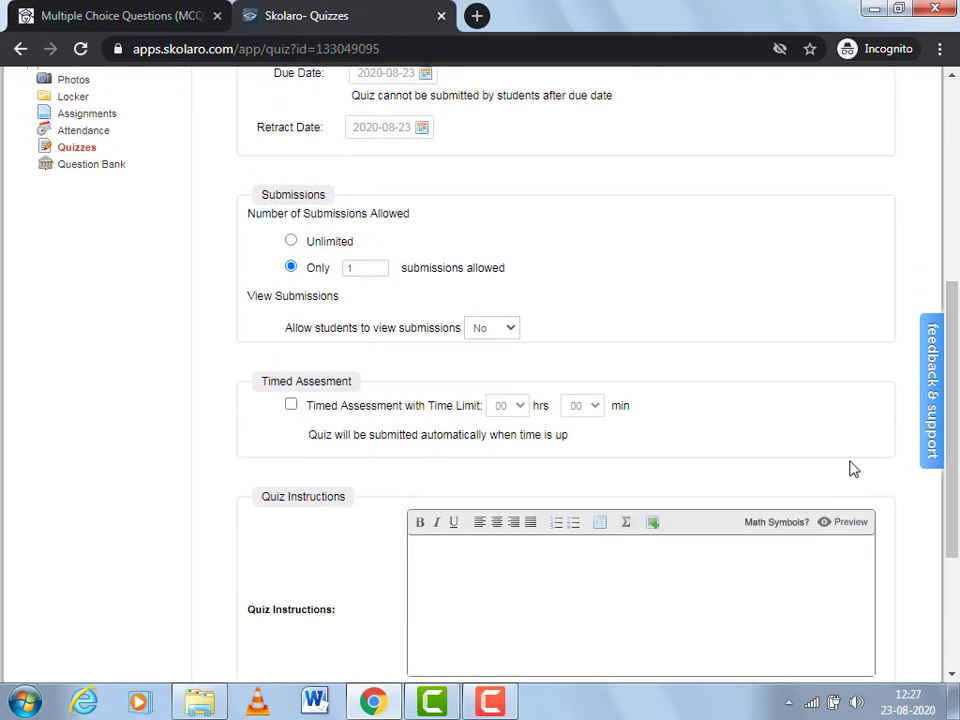
click(292, 408)
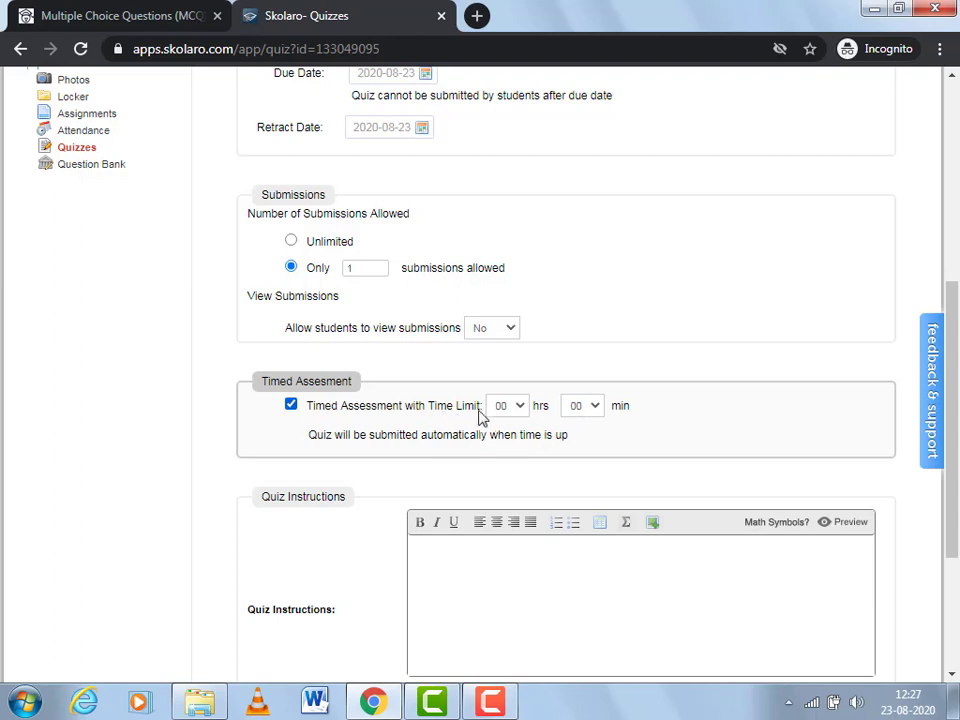
click(595, 406)
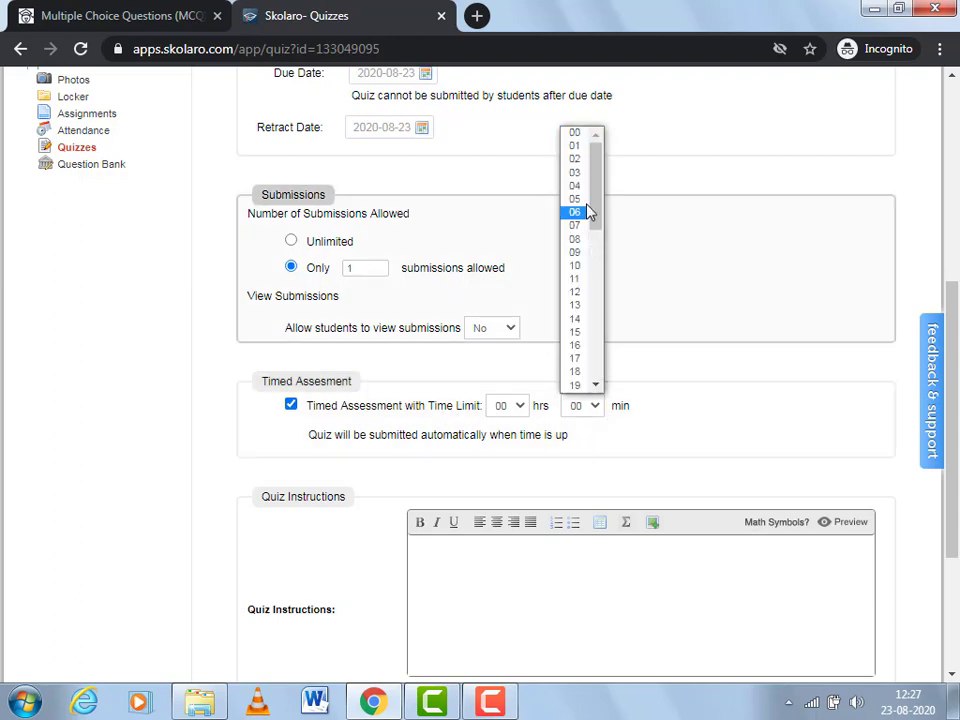
drag(596, 208, 596, 279)
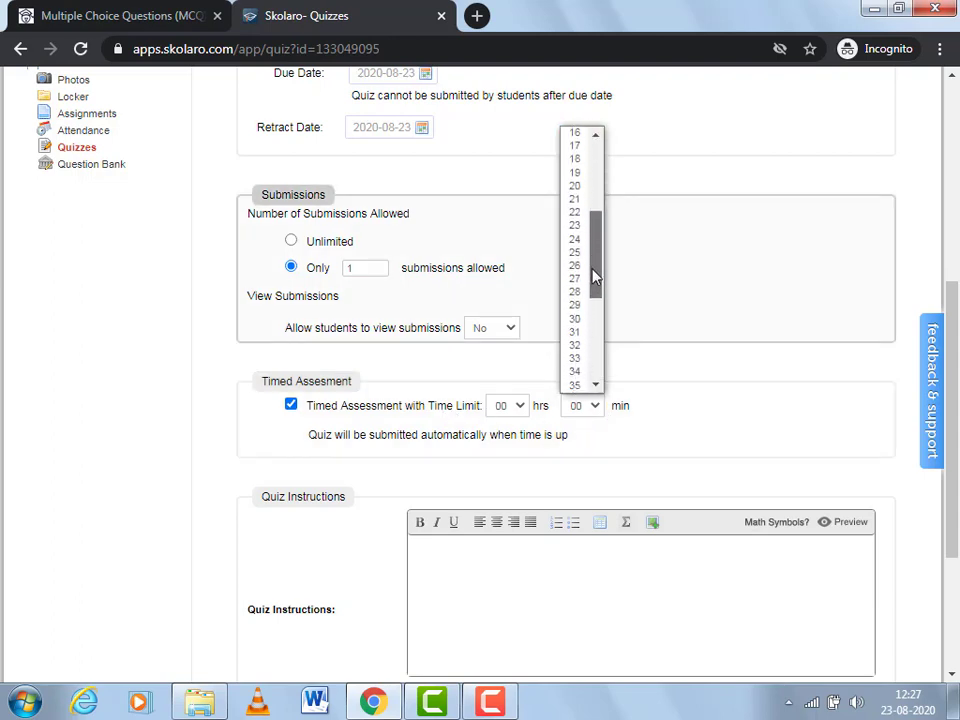
click(574, 318)
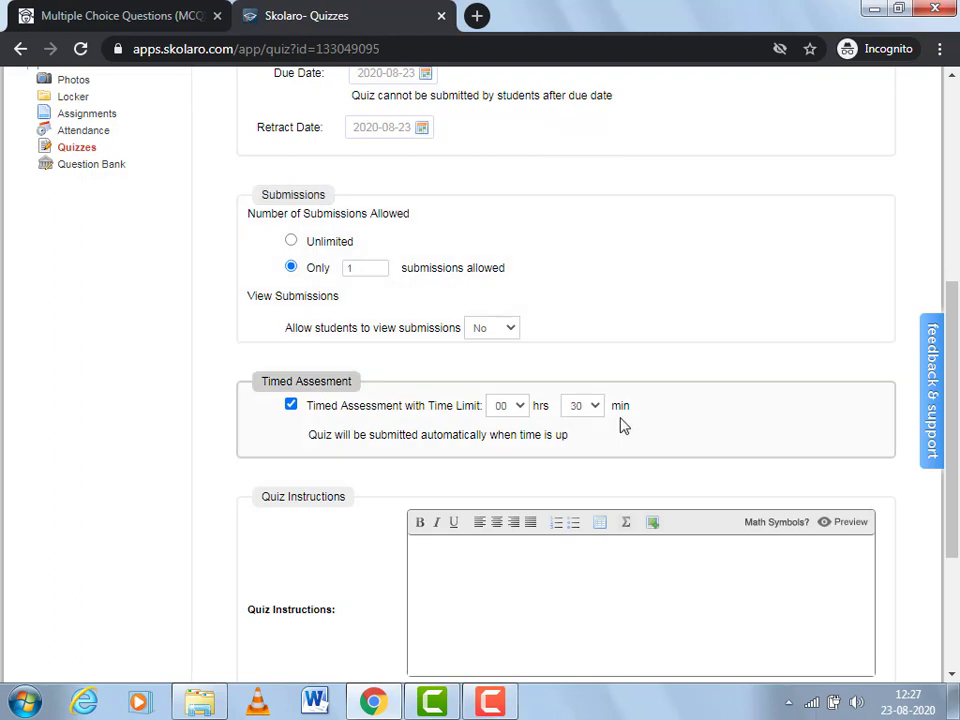
Write "There are 20 MCQ question in this paper" as the first line of the quiz instructions
scroll(924, 460, down, 2)
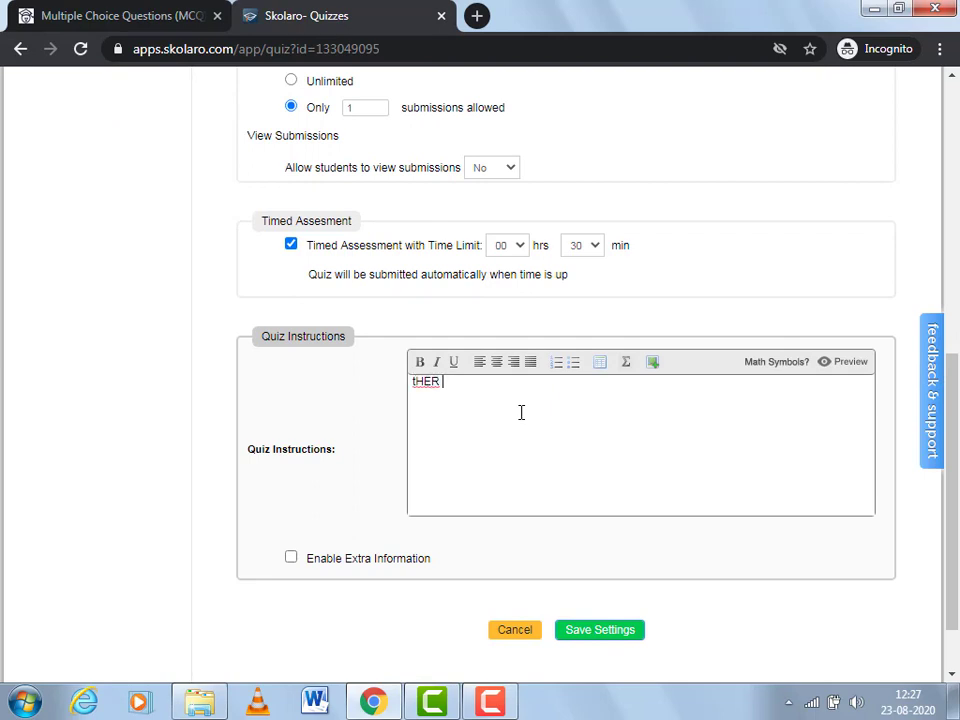
key(BackSpace)
key(BackSpace)
key(BackSpace)
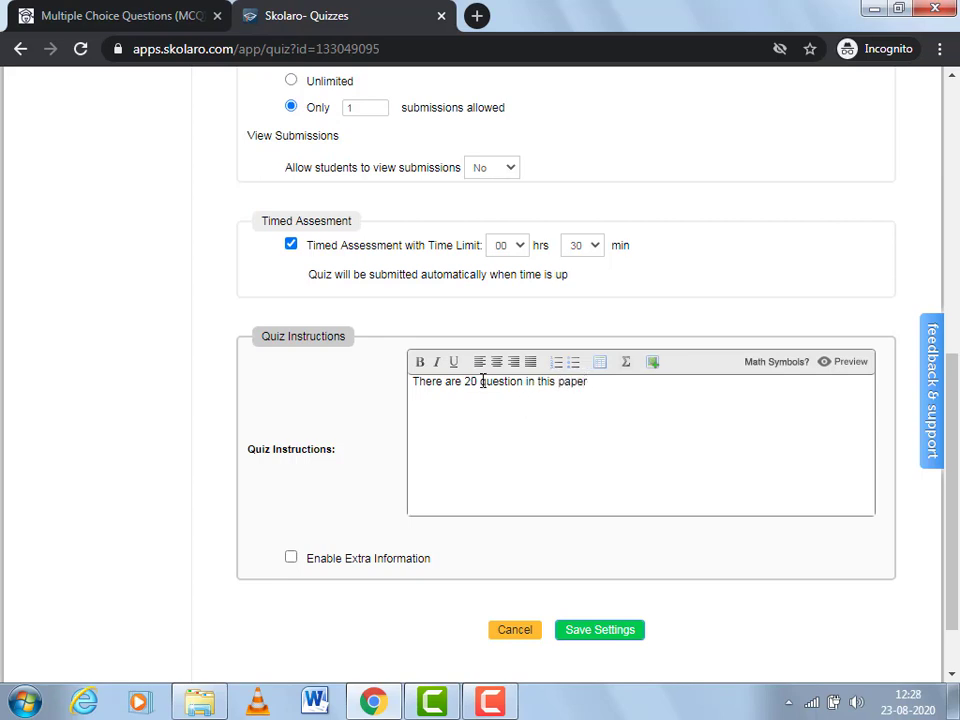
click(484, 383)
text(MCQ)
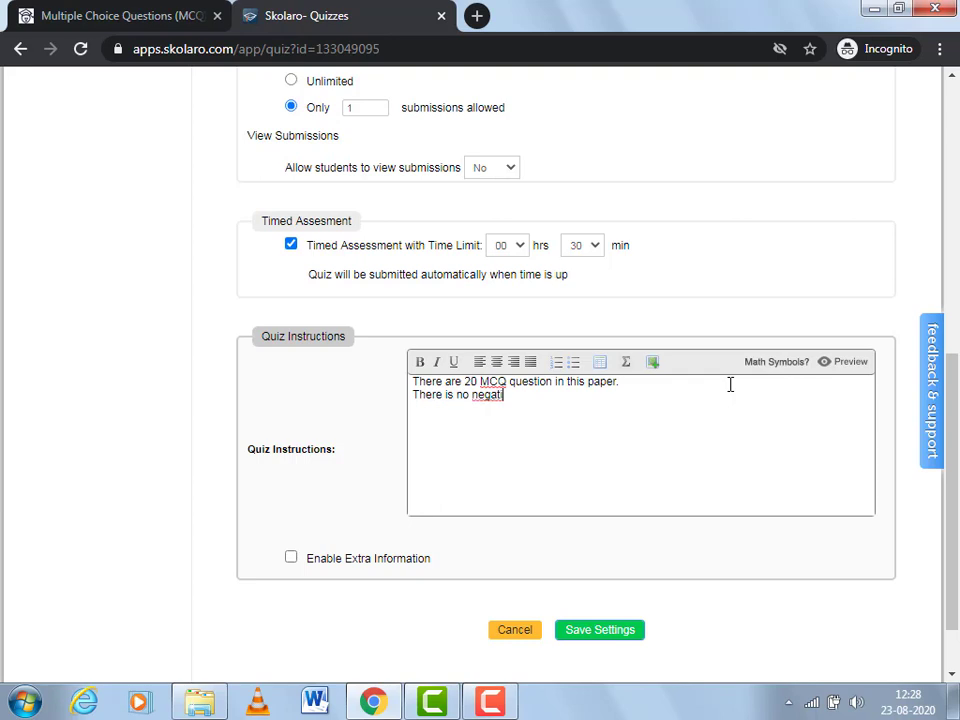
Add the instruction lines "There is no negative marking." and "After 30 minutes your time over automatically.", then save the quiz settings
text(ve marking.)
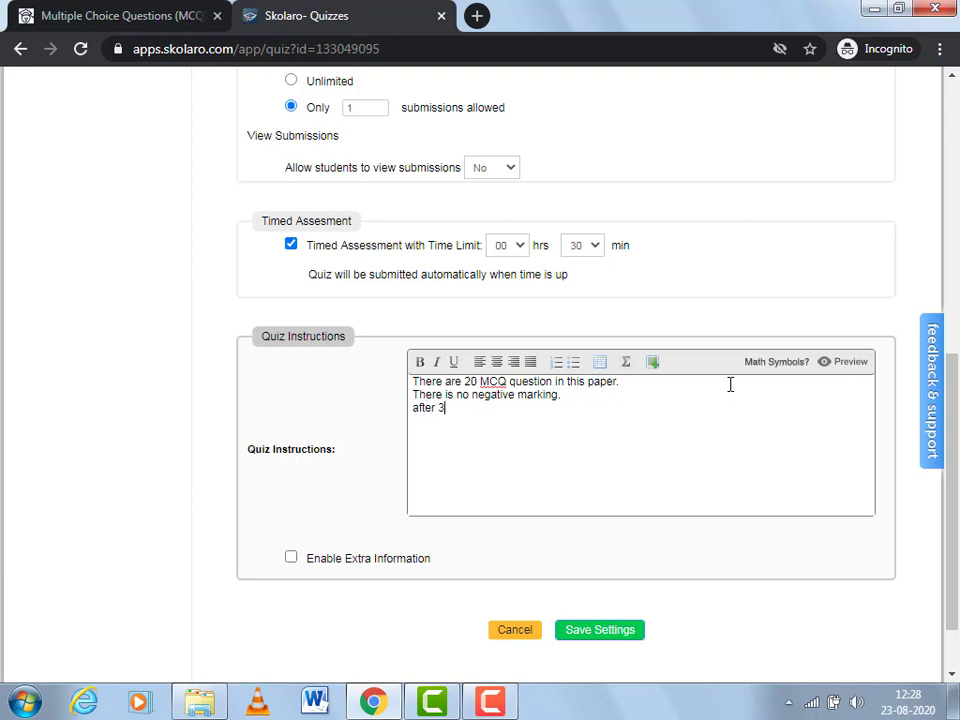
text(minutes your time over automatically a)
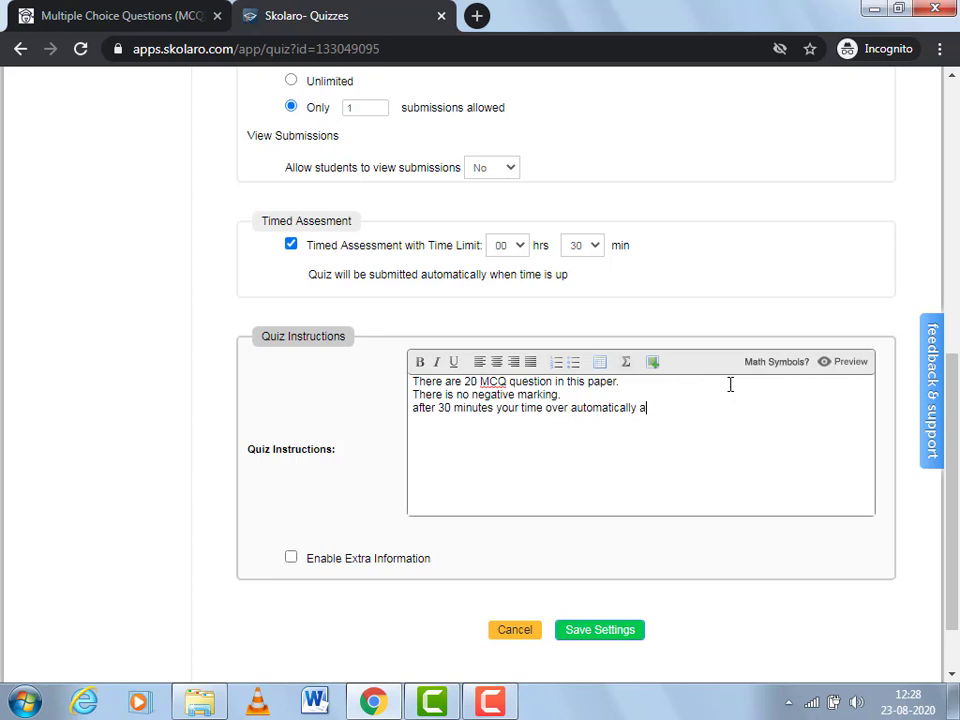
key(BackSpace)
key(BackSpace)
key(BackSpace)
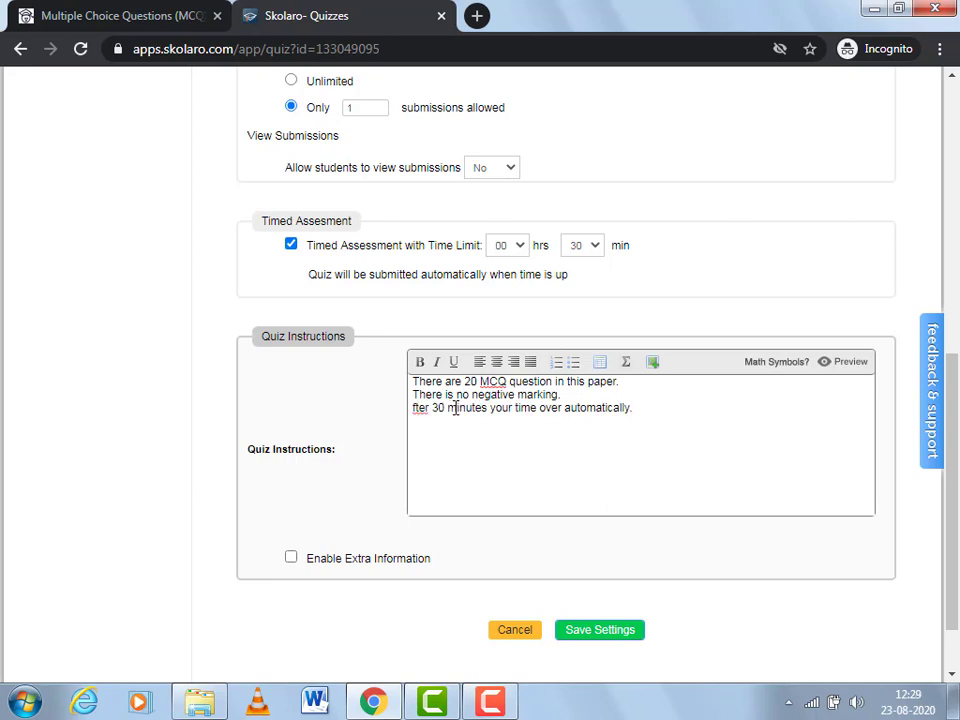
text(A)
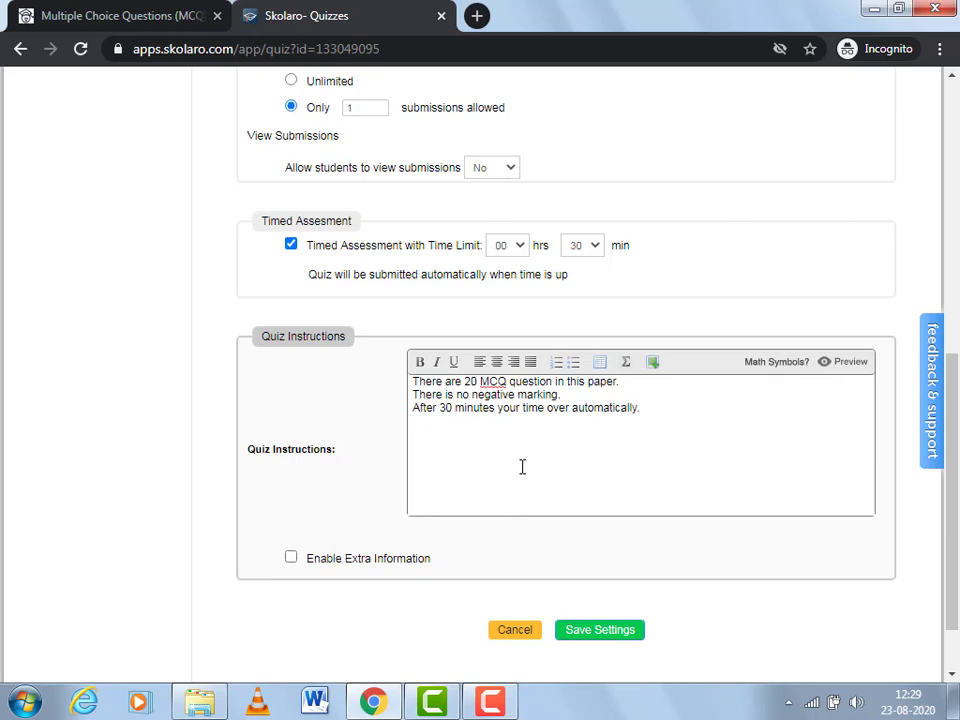
click(603, 632)
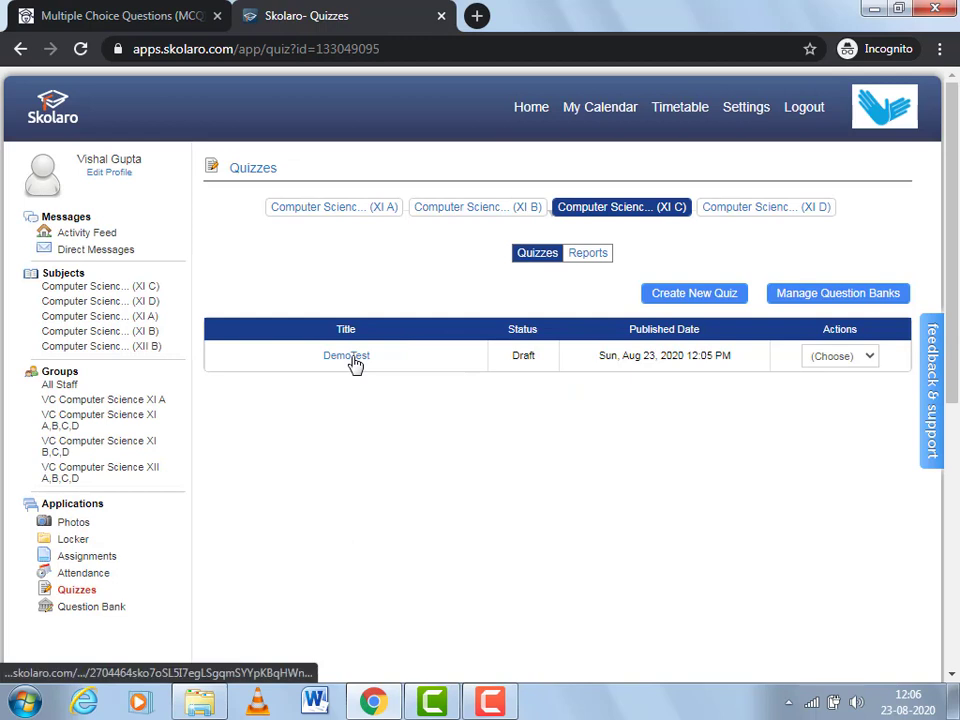
Add a Multiple Choice - Single Answer question to the DemoTest quiz and set its answer marks to 1
mouse_move(574, 220)
click(360, 356)
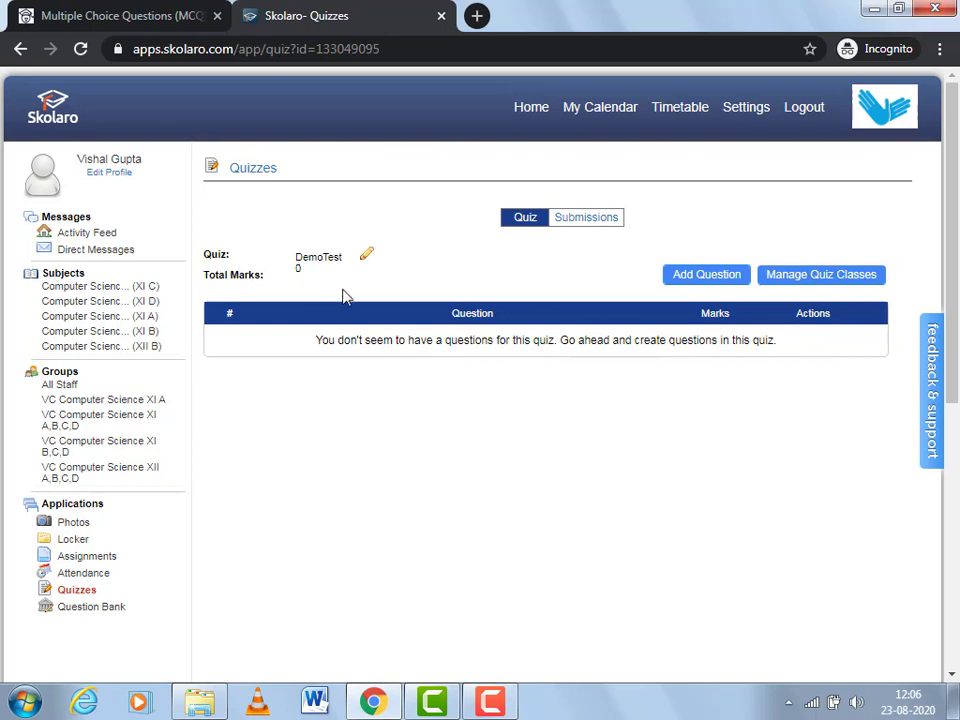
click(724, 285)
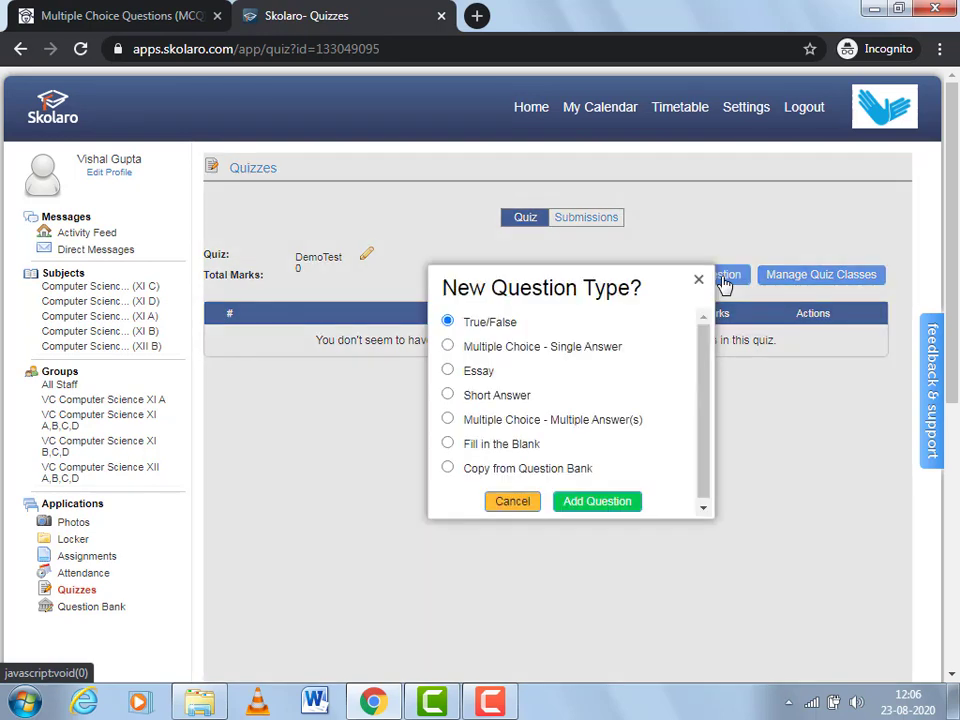
click(448, 347)
click(447, 323)
click(449, 347)
click(448, 421)
click(447, 345)
click(600, 501)
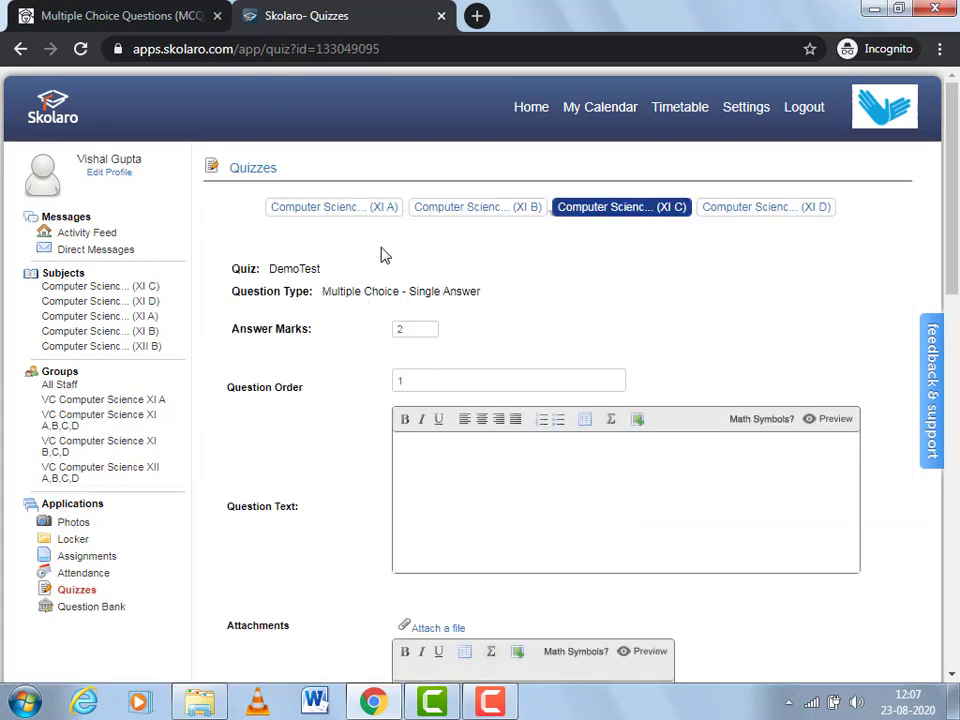
double_click(402, 329)
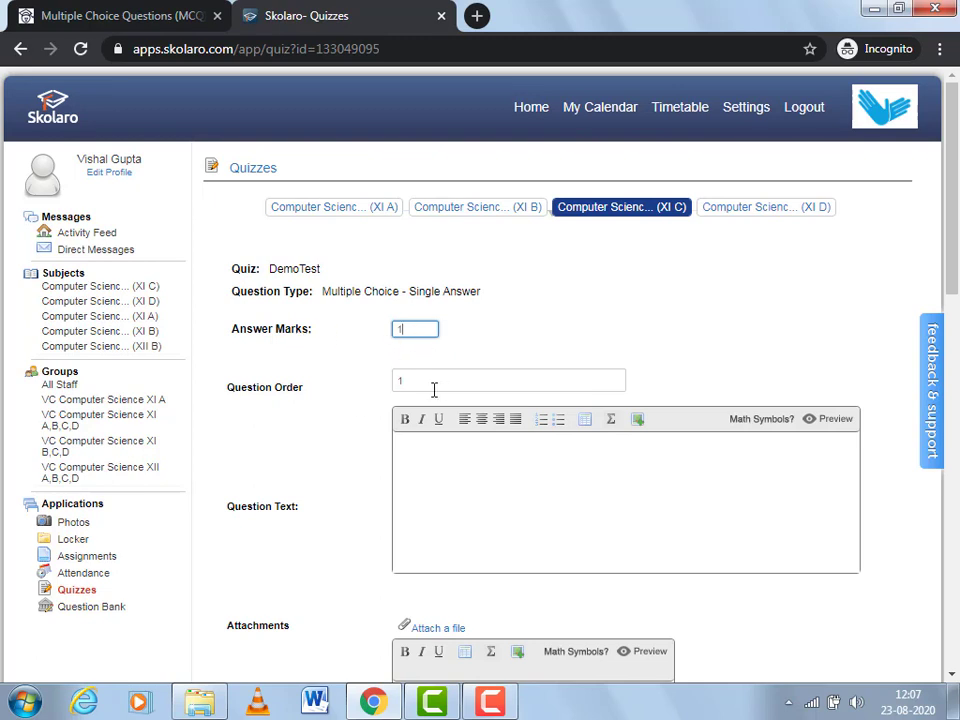
Copy the question 1 text, "Which of the following retains the information…", from the scholarexpress.com MCQ page into the quiz question text
click(140, 18)
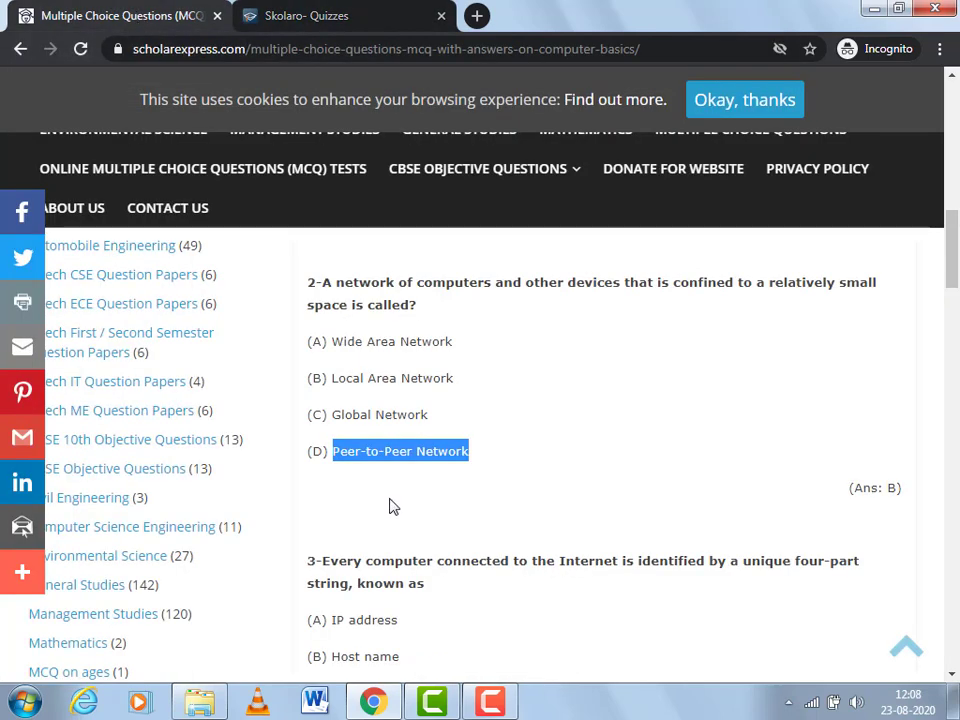
scroll(955, 230, up, 4)
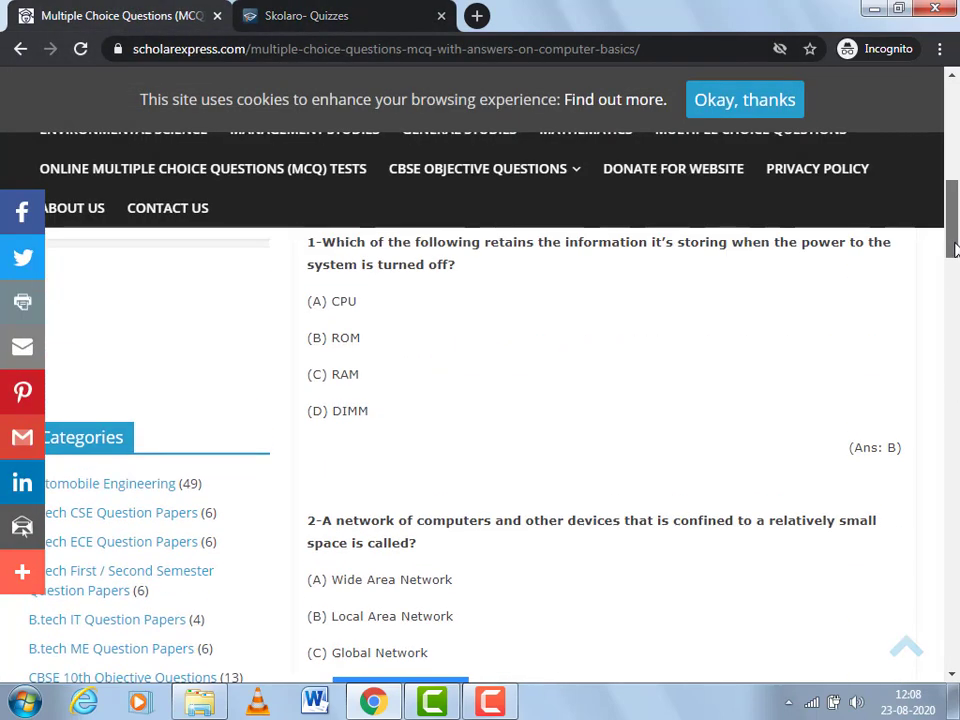
drag(324, 382, 459, 413)
right_click(452, 410)
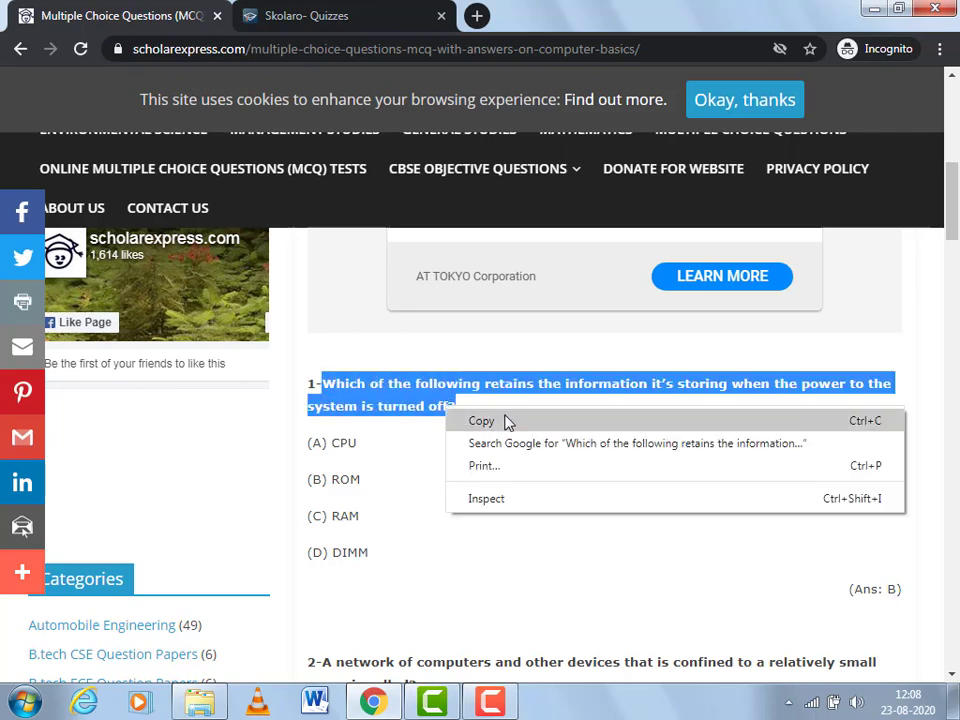
click(504, 420)
click(290, 18)
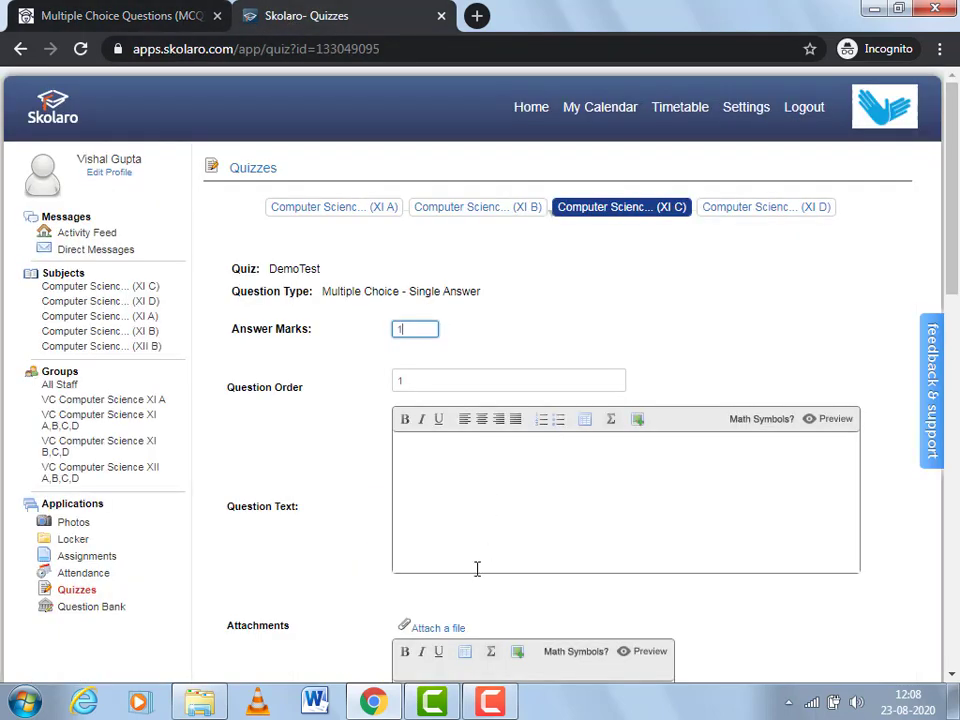
click(439, 480)
right_click(441, 481)
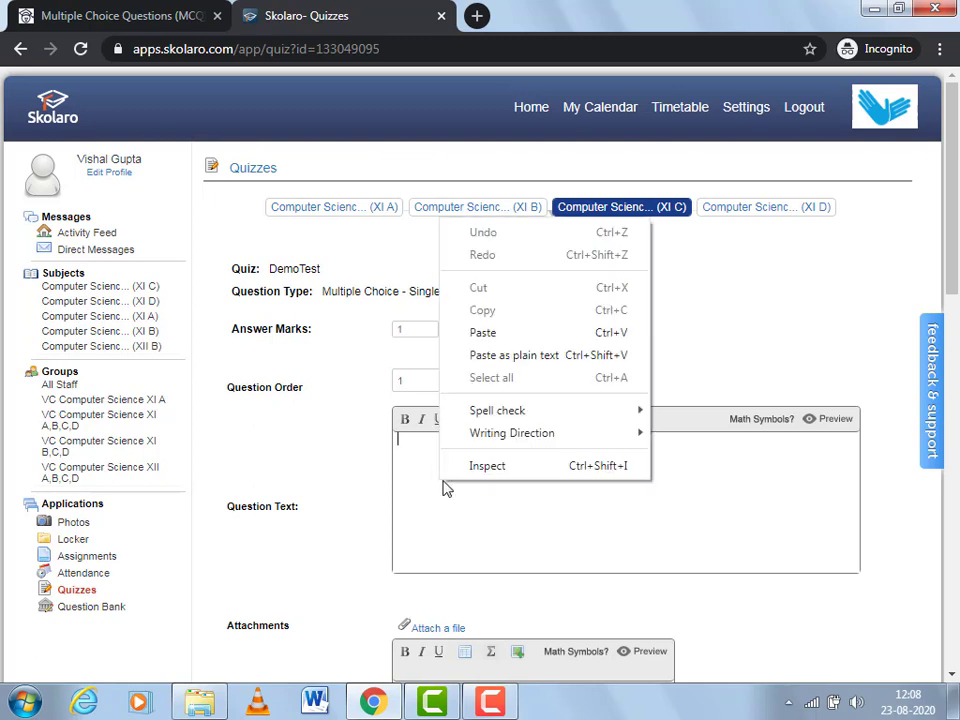
click(483, 333)
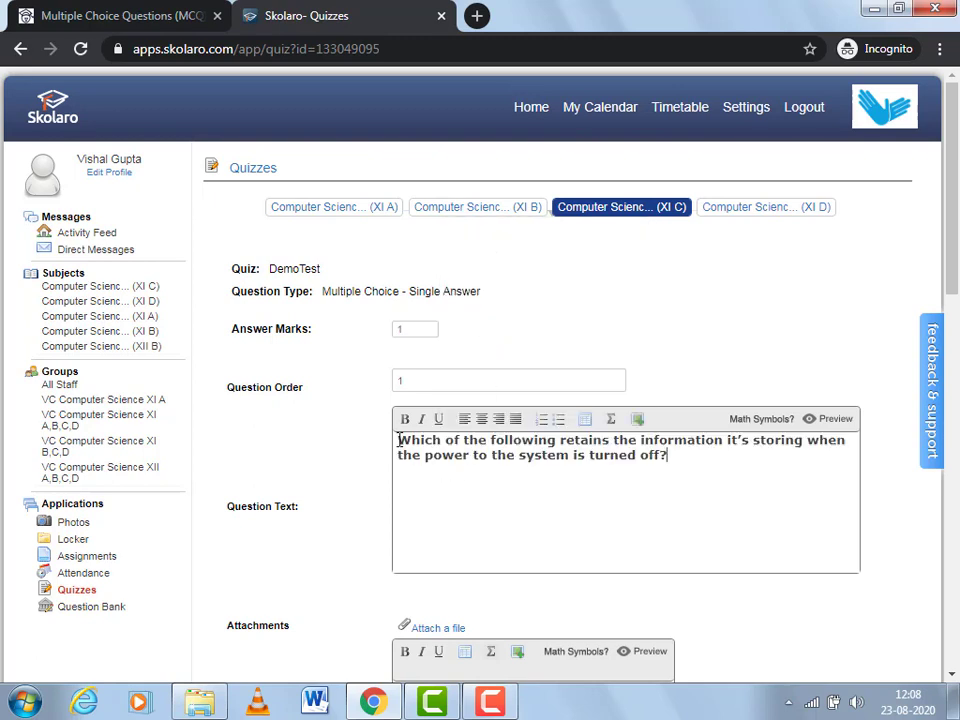
Remove the bold formatting from the whole pasted question text
drag(400, 440, 710, 460)
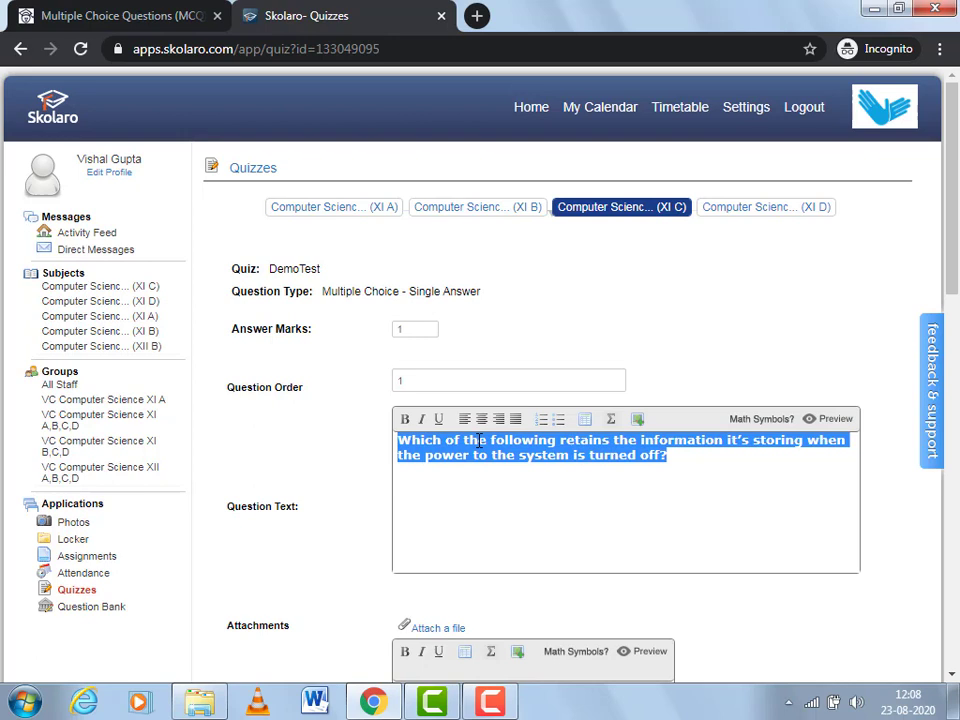
click(405, 420)
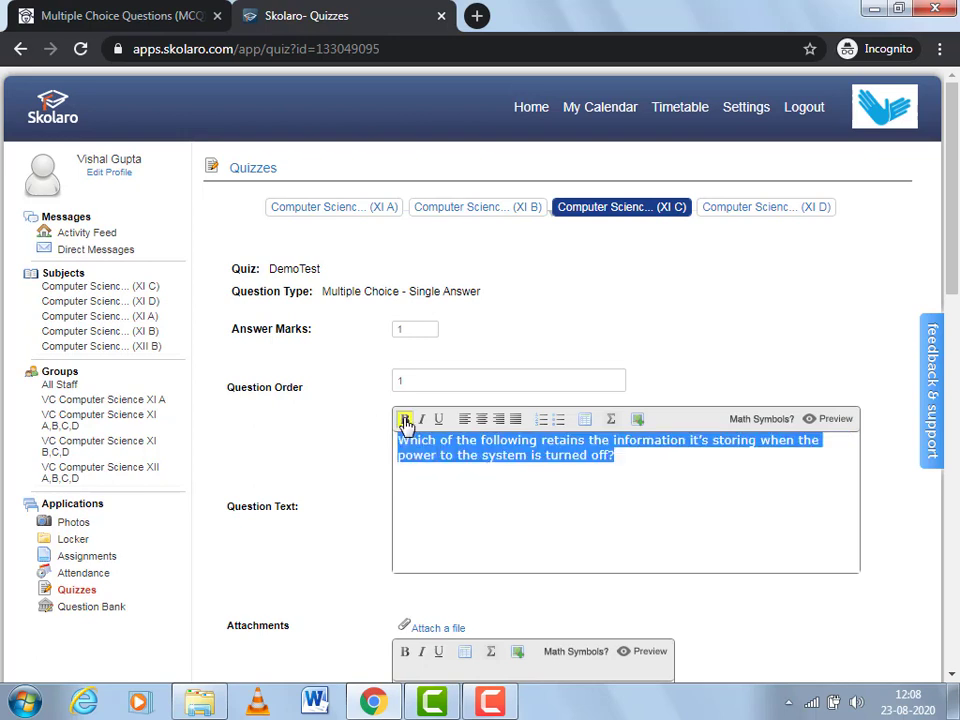
click(437, 455)
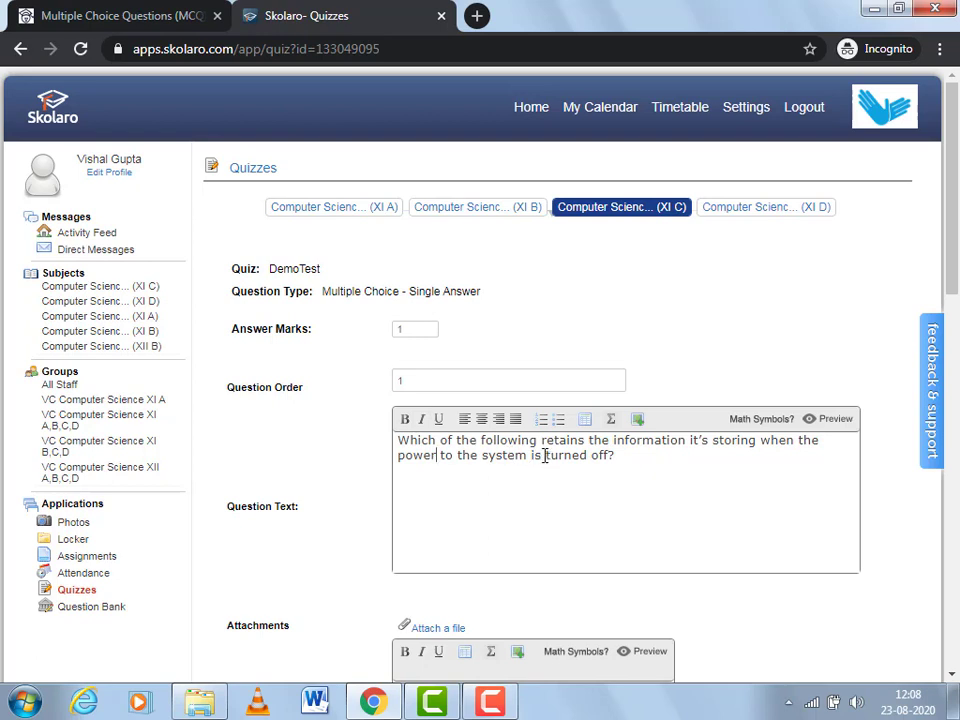
Try bold, italic and underline on the words "turned off" in the question text, and remove all three formats again
drag(544, 455, 608, 458)
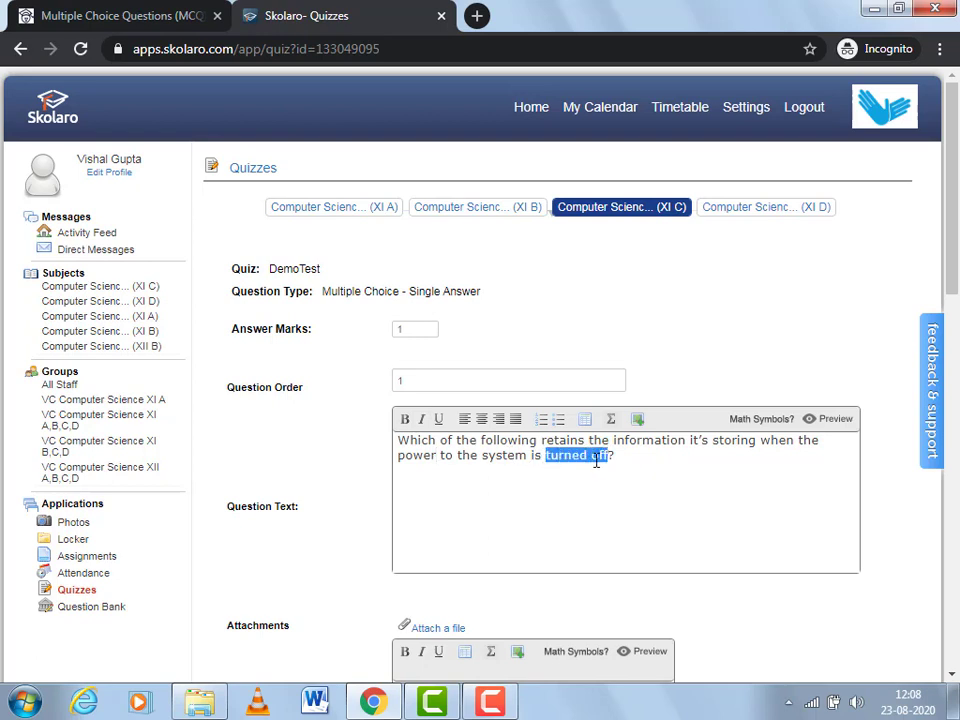
click(404, 419)
click(421, 420)
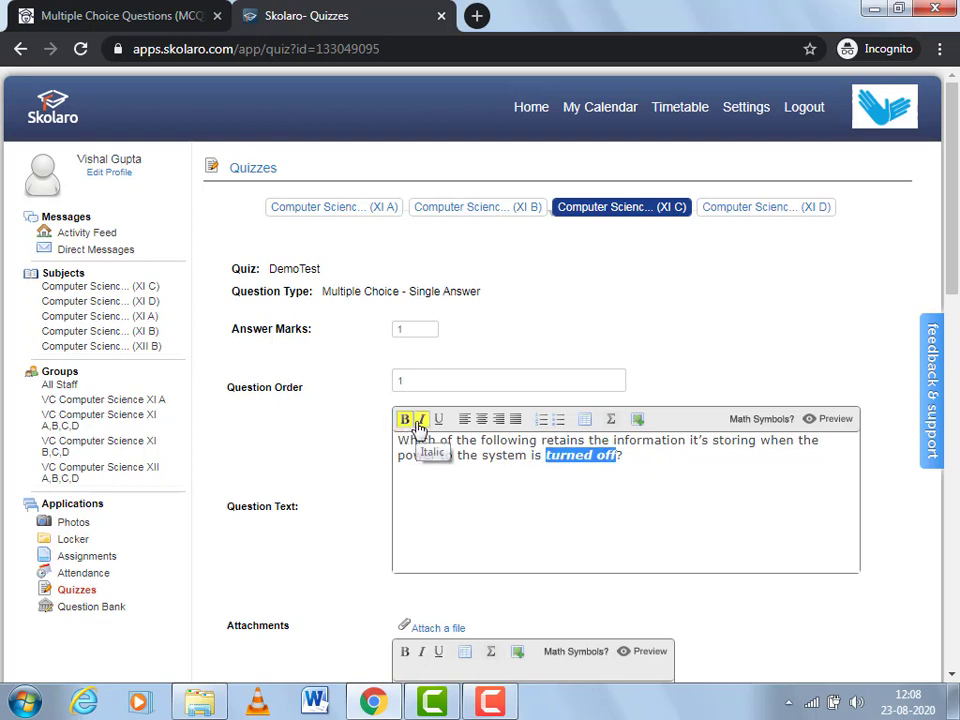
click(438, 421)
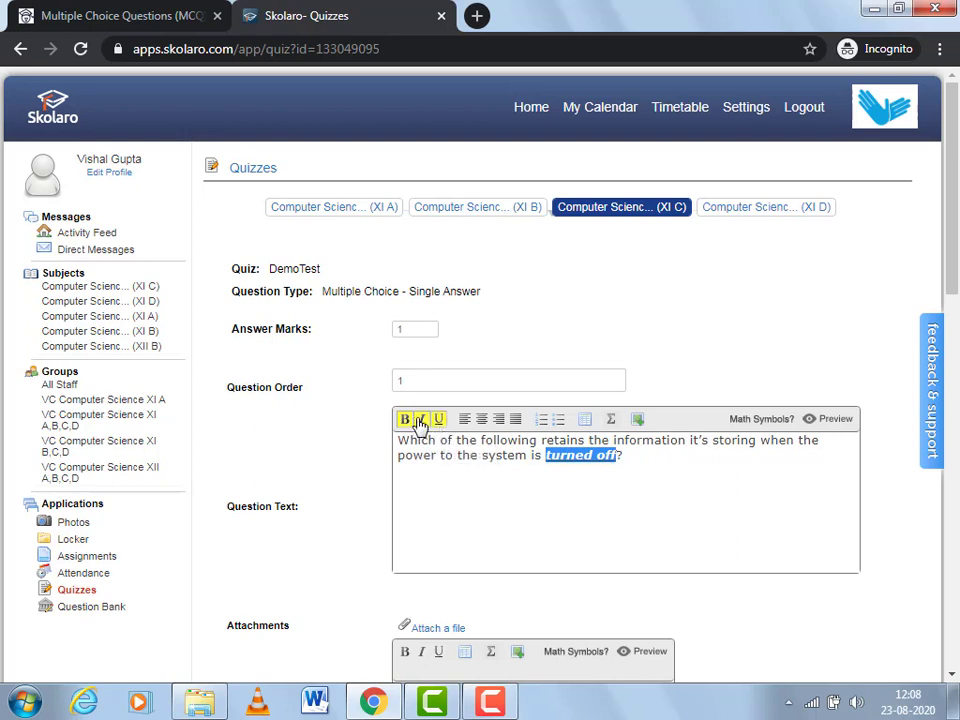
click(403, 420)
click(403, 420)
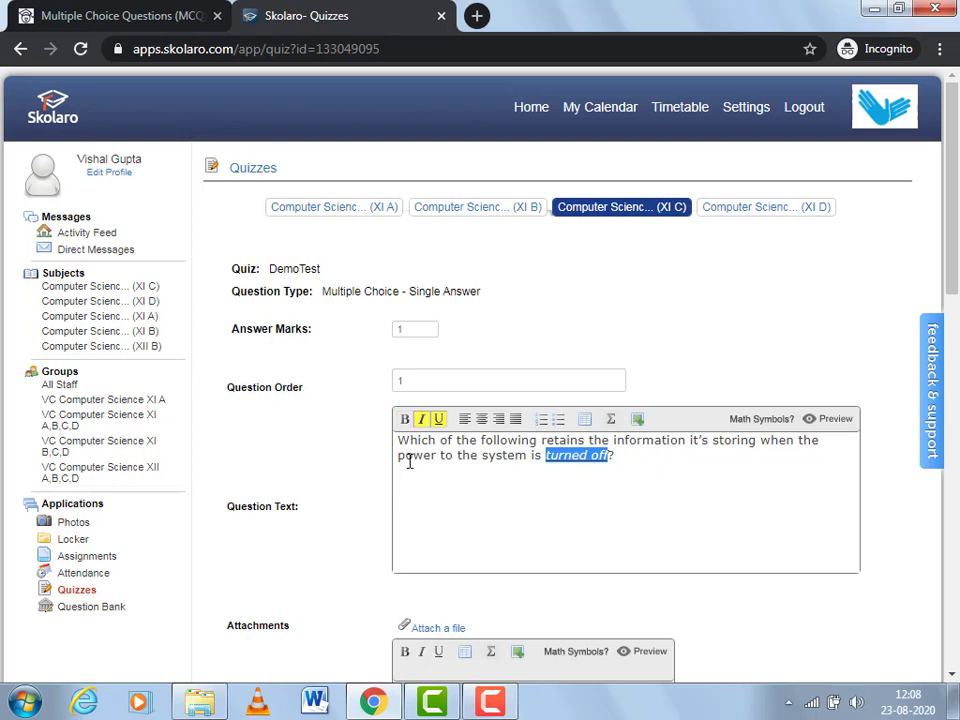
click(421, 420)
click(439, 420)
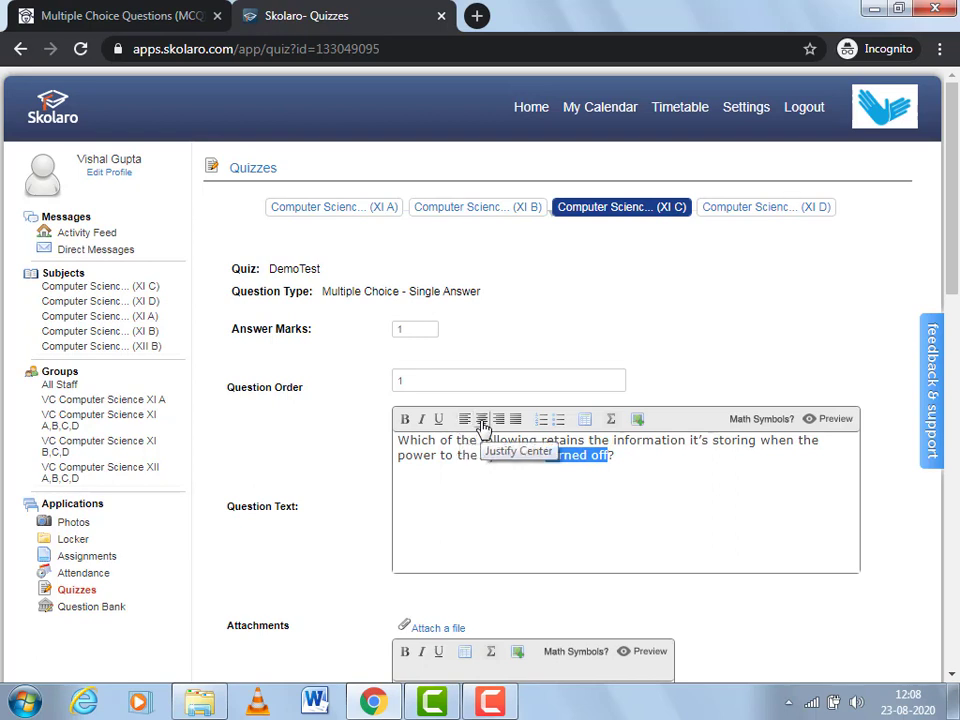
Try centre, right and full justification on the question text, and return it to left alignment
click(481, 420)
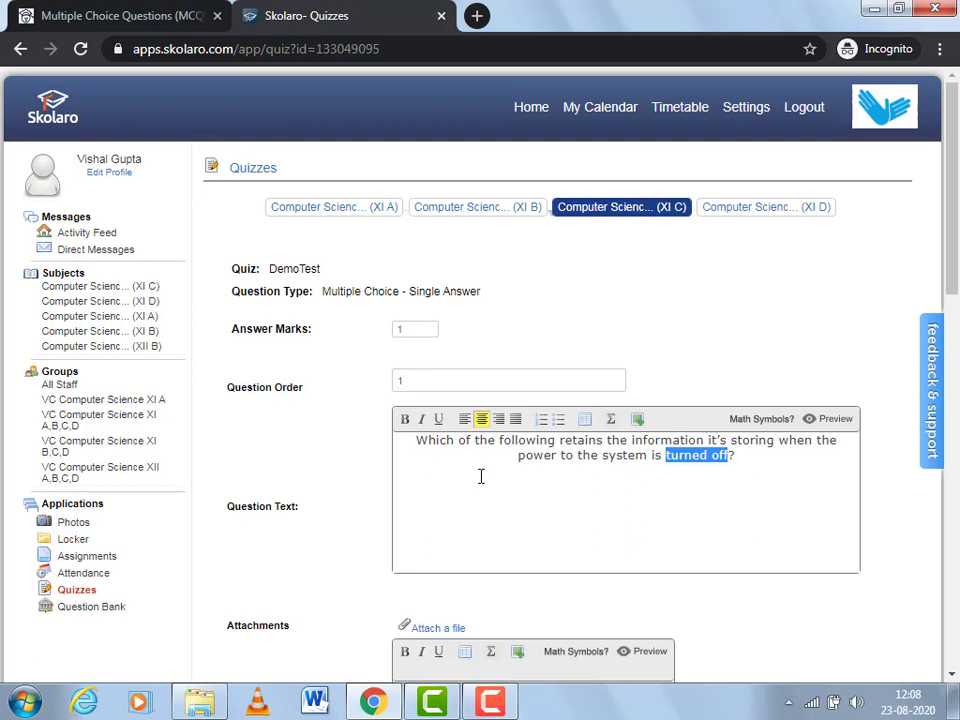
click(499, 419)
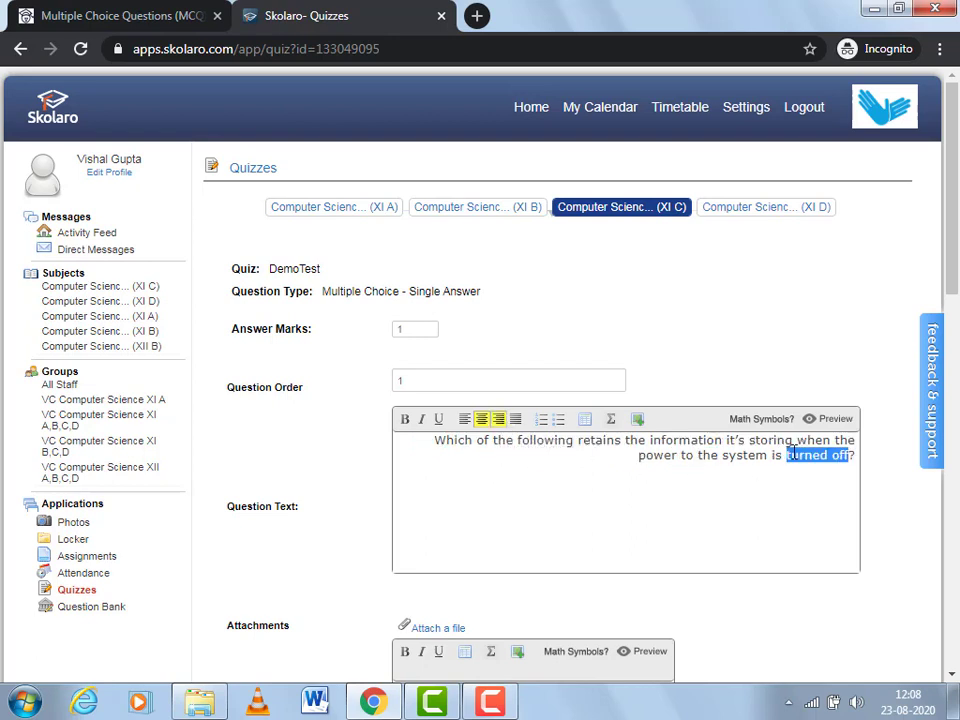
click(515, 420)
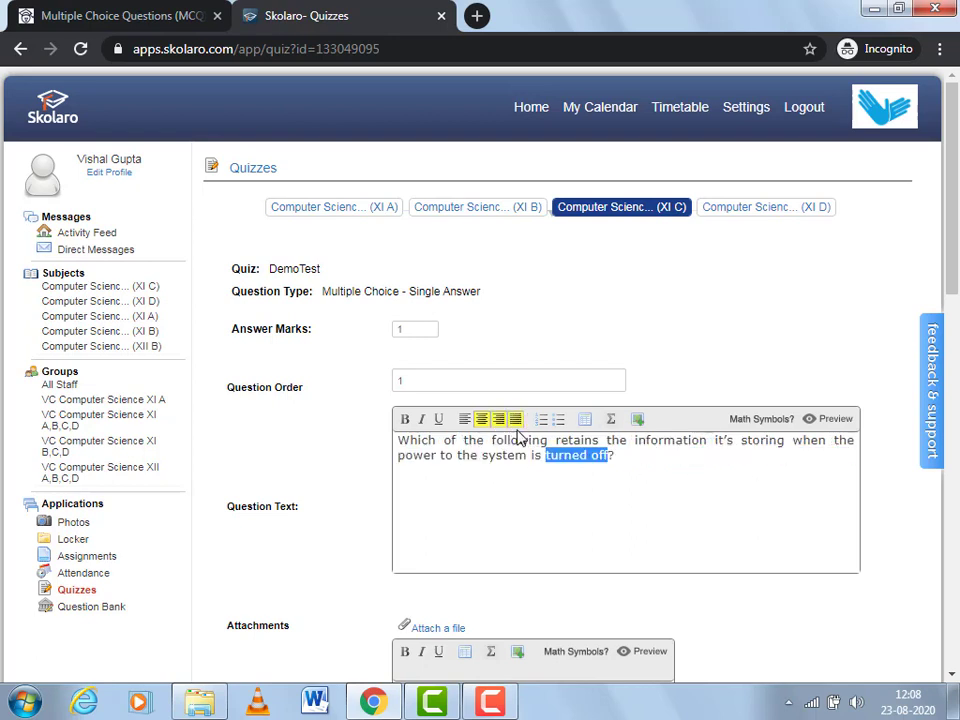
click(465, 420)
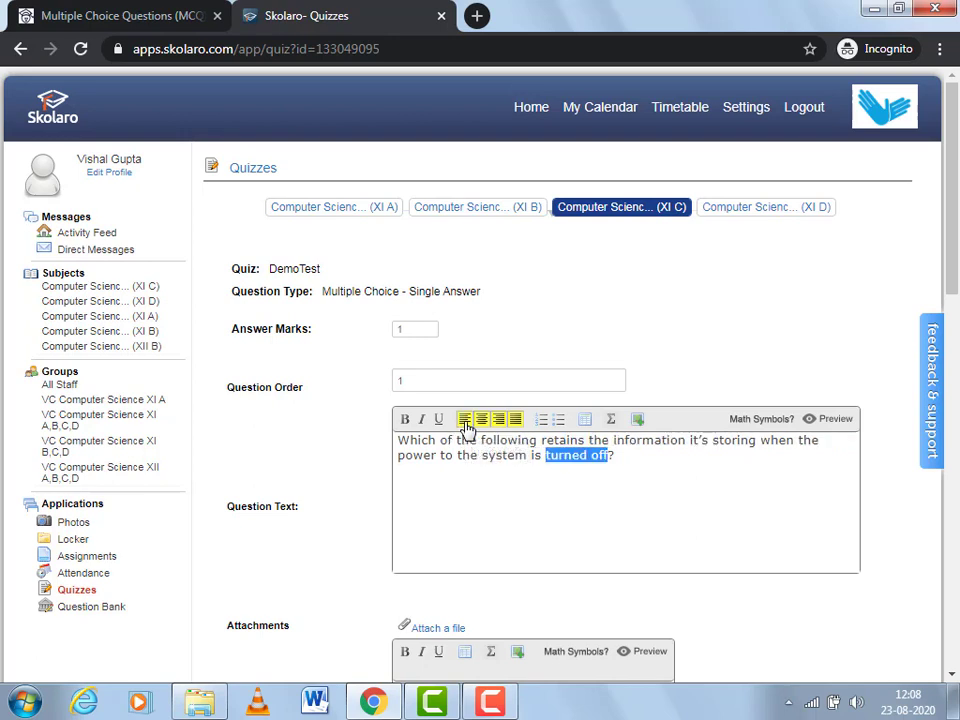
click(534, 457)
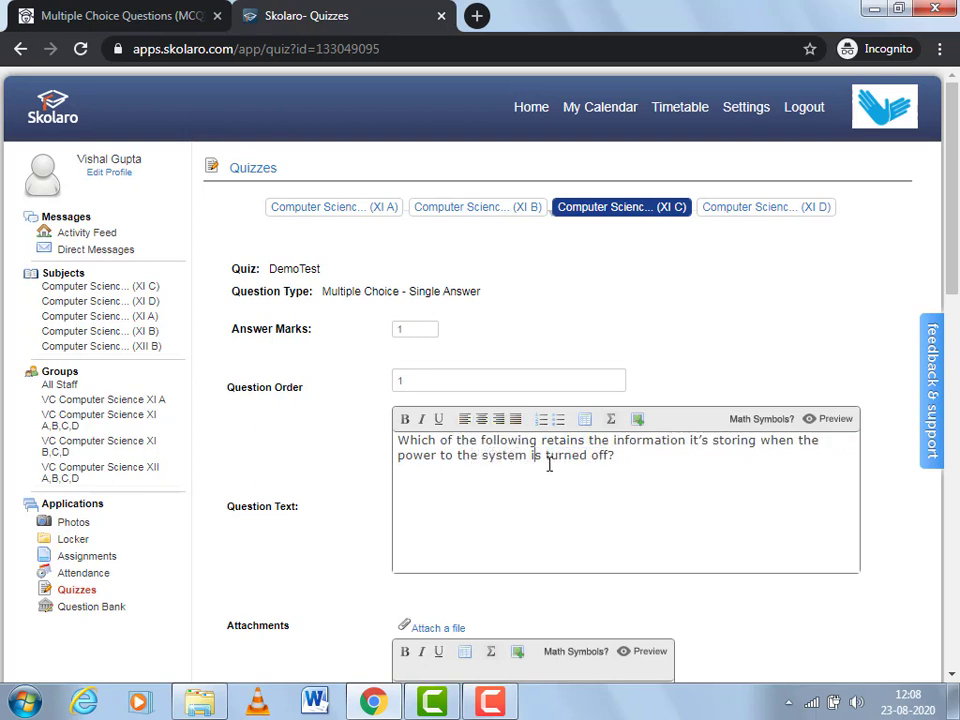
Try a numbered list and a bulleted list on a new line below the question text, and remove the list
click(643, 456)
key(Return)
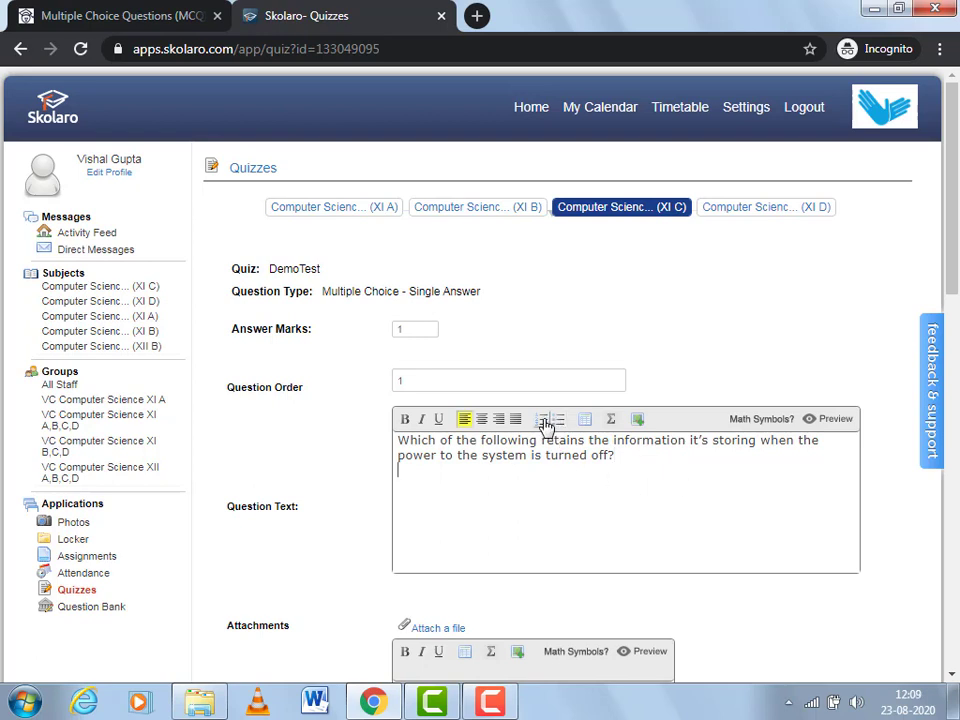
click(546, 425)
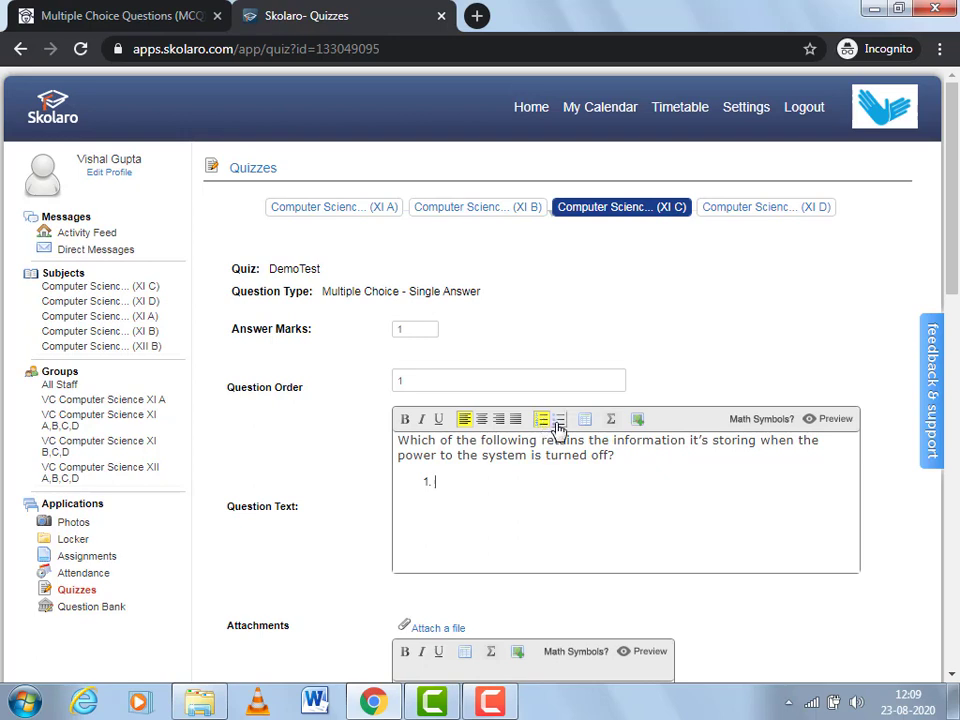
click(559, 426)
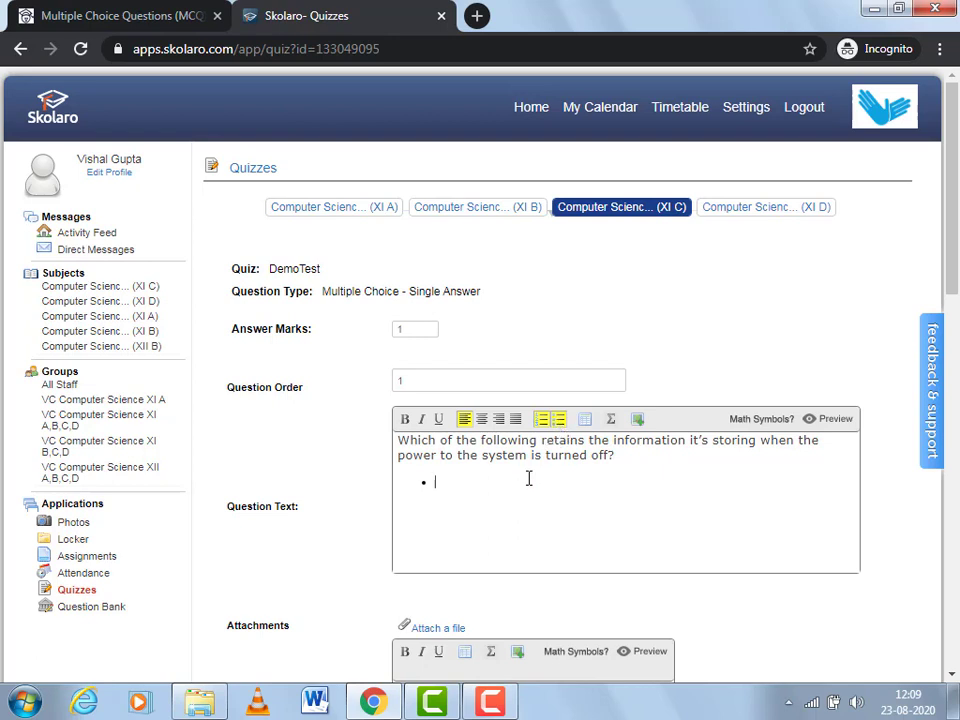
click(557, 424)
click(548, 424)
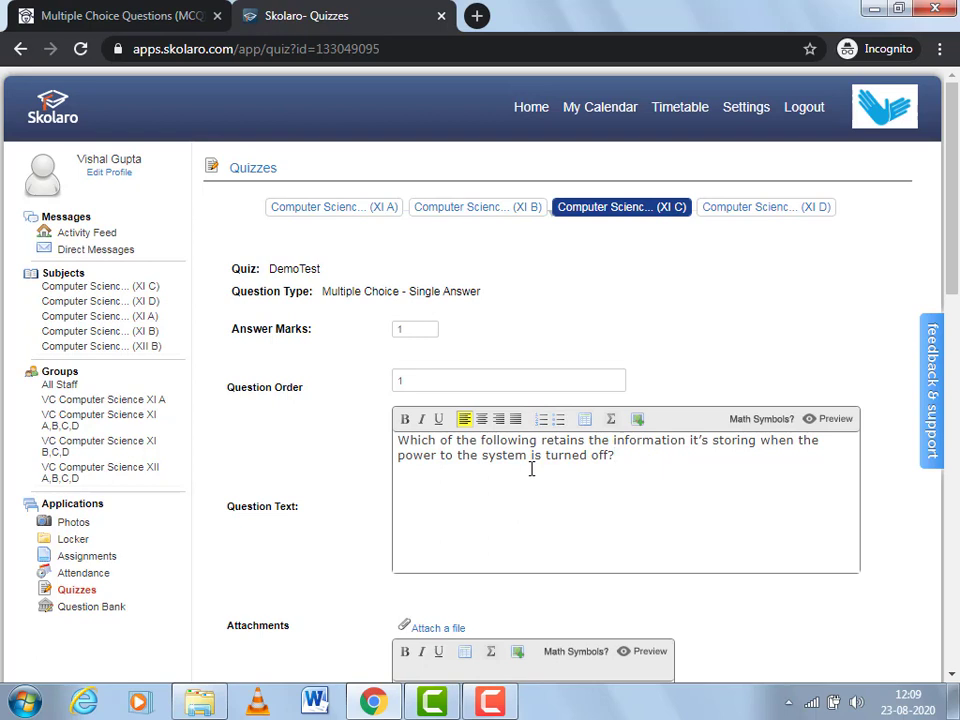
Insert a table with 4 columns and 3 rows on a new line below the question text
click(607, 455)
key(Return)
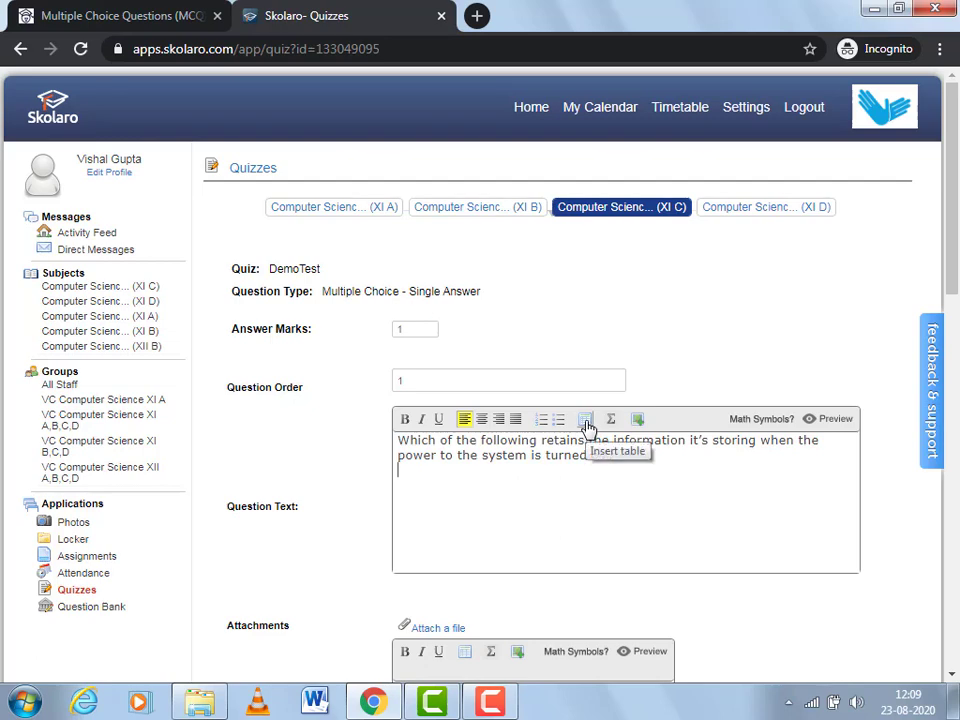
click(587, 423)
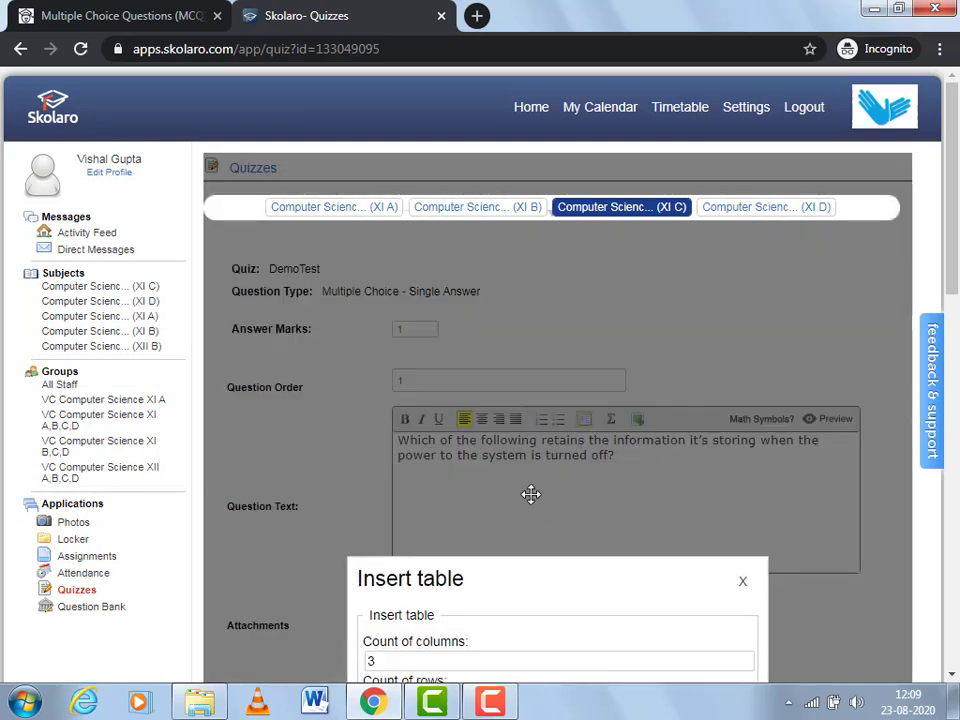
drag(381, 428, 322, 430)
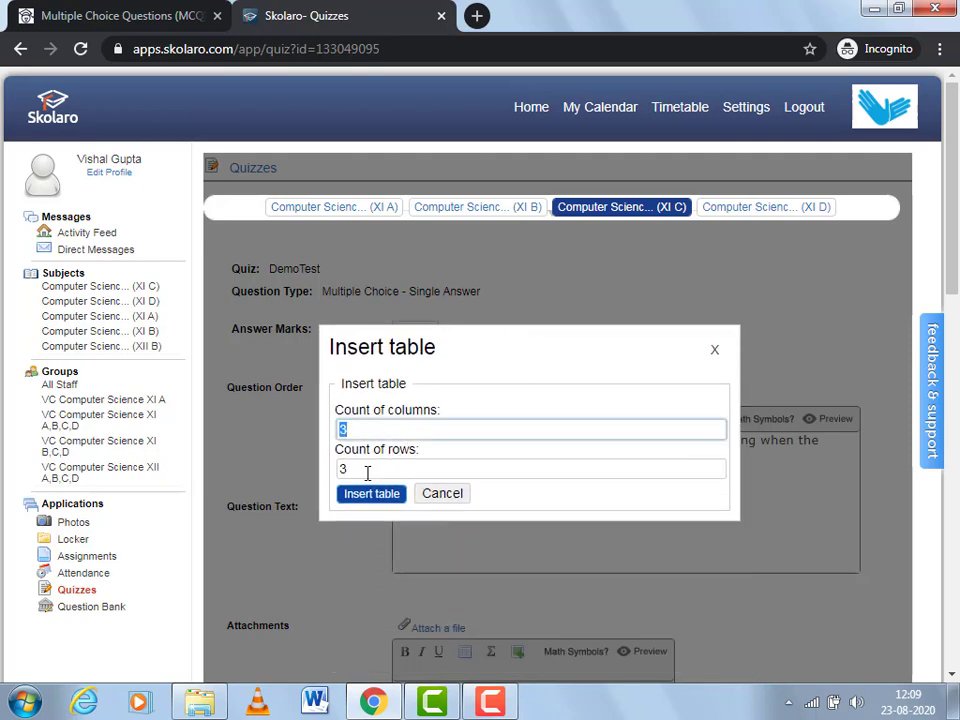
text(4)
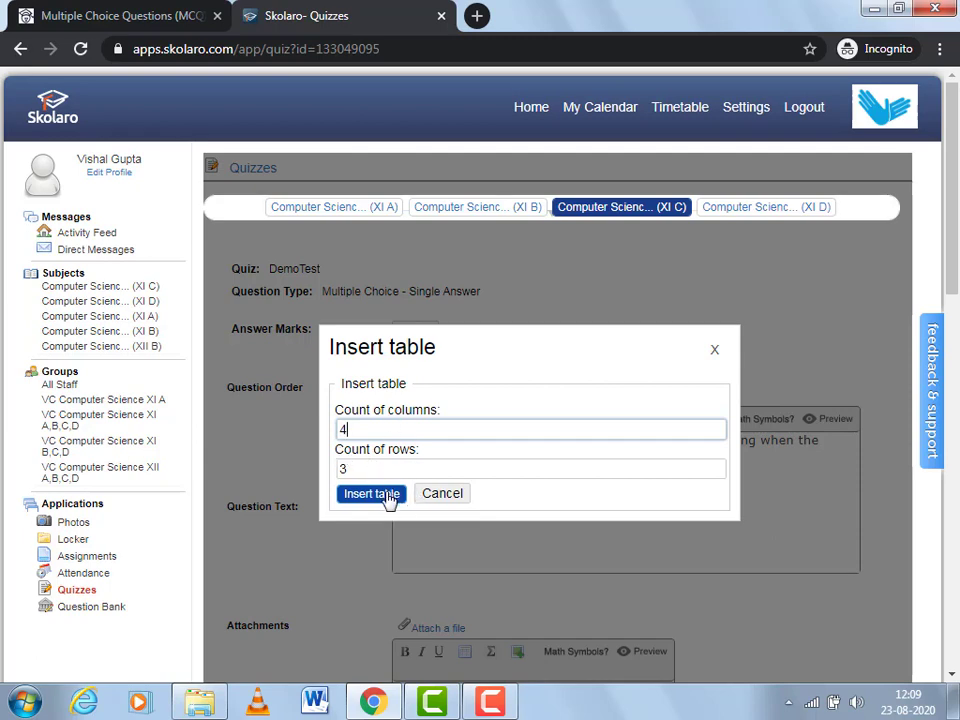
click(388, 497)
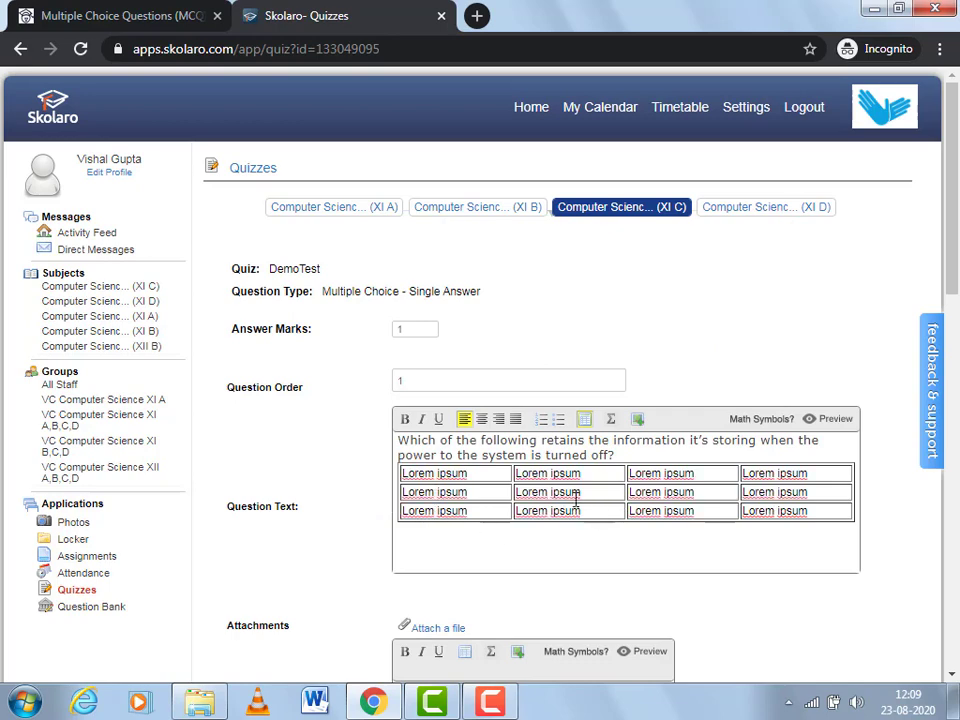
Replace the placeholder text in the table's first cell with "nnhhh"
drag(478, 473, 392, 468)
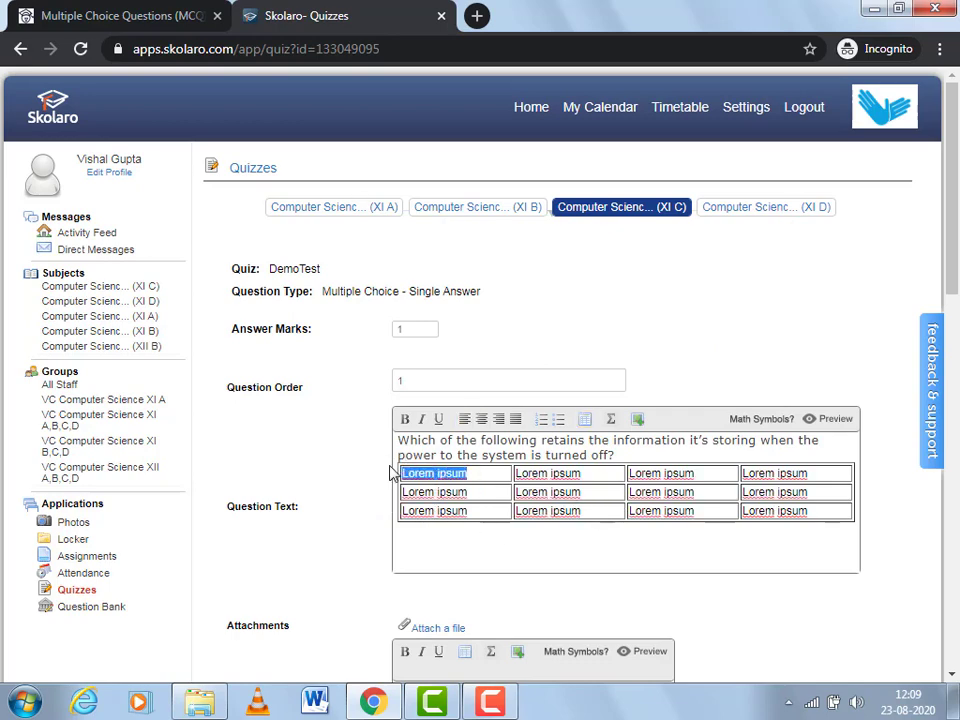
text(fjf)
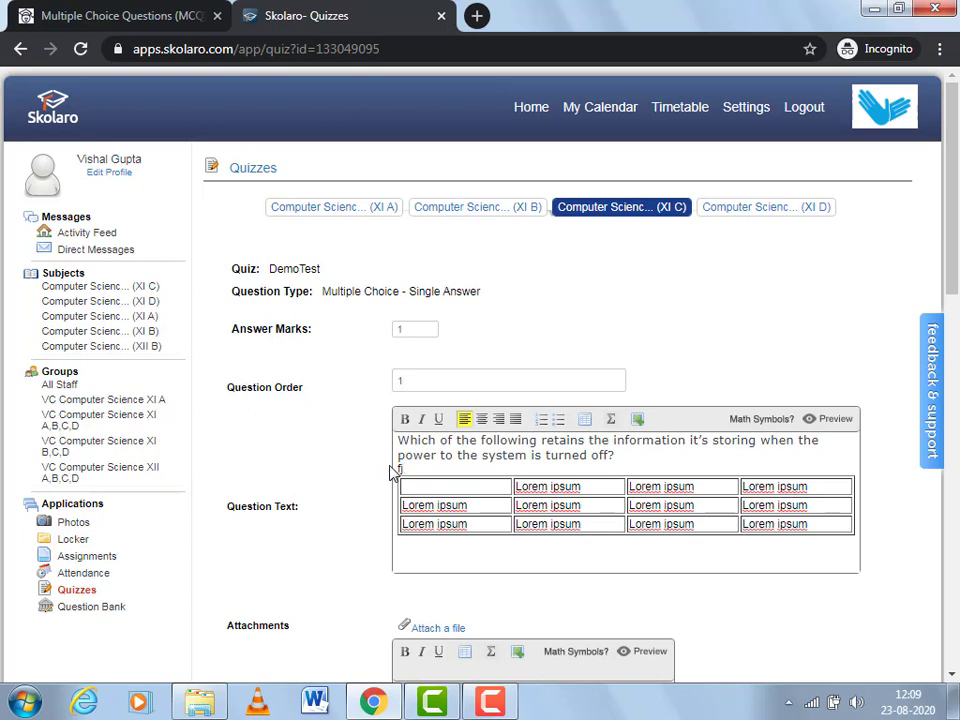
key(BackSpace)
click(484, 483)
text(nnhhh)
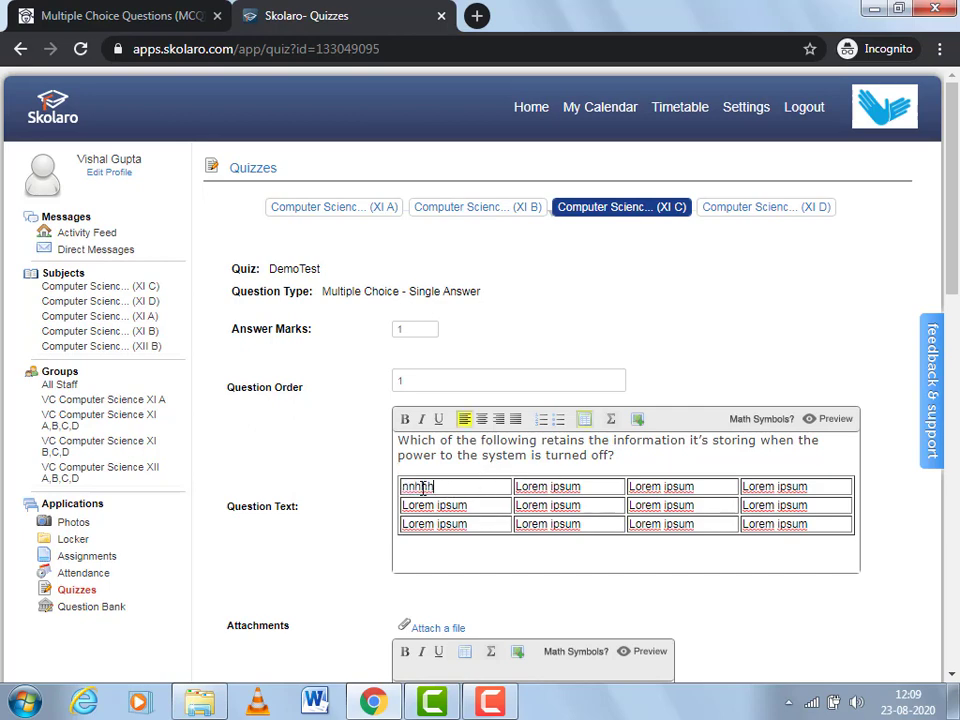
Delete the table with its cell contents from below the question text
drag(401, 485, 777, 508)
right_click(777, 508)
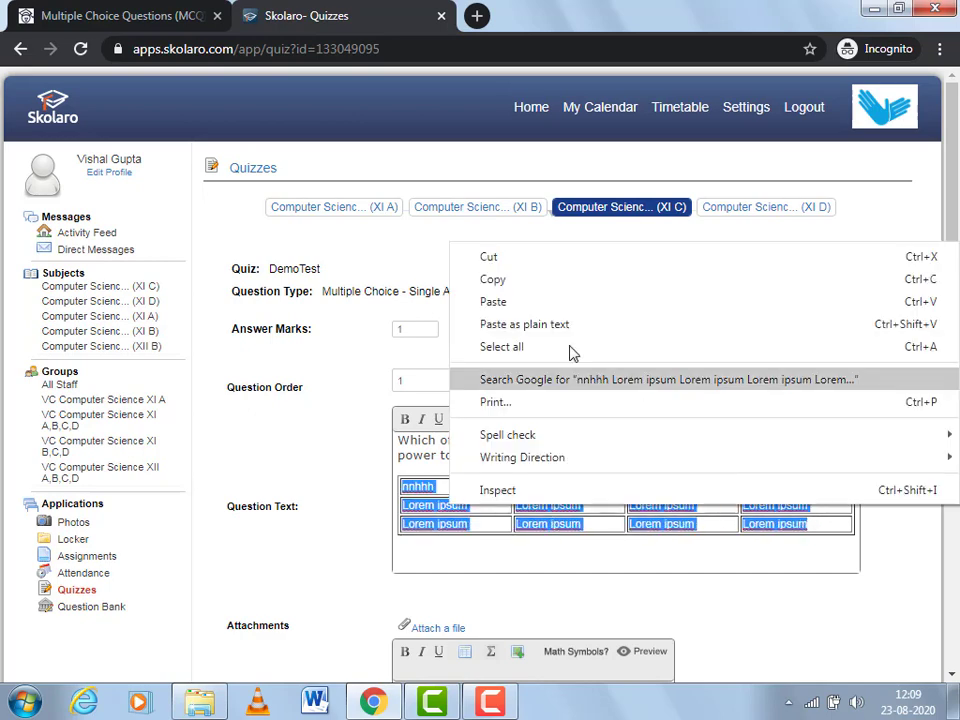
click(555, 253)
key(BackSpace)
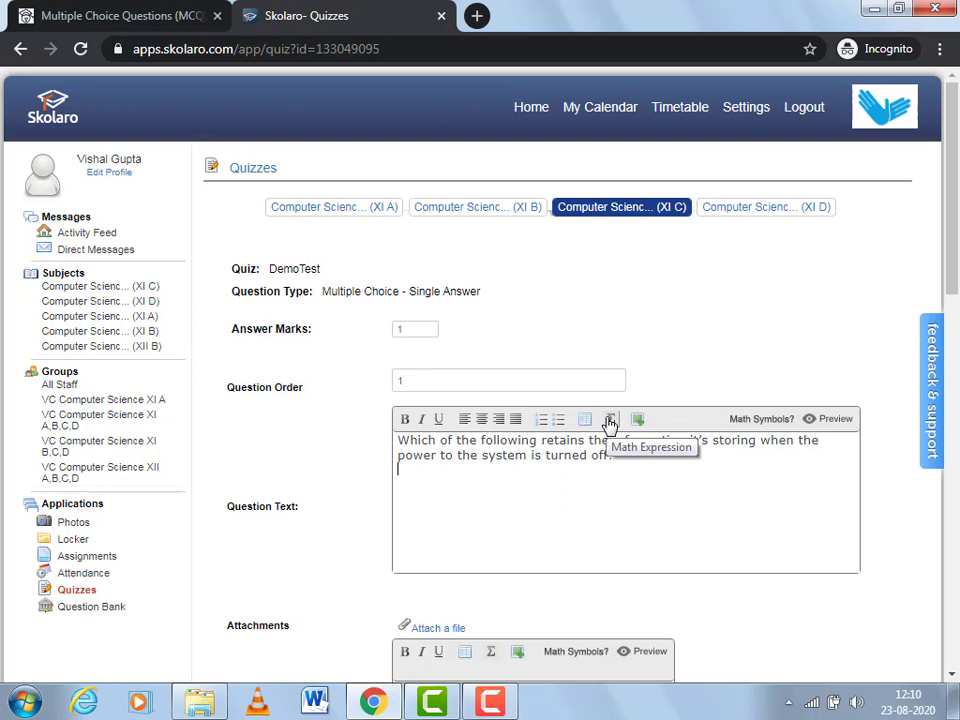
Try writing H2SO4 as plain text on a new line below the question text, and delete it
key(Return)
text(H2)
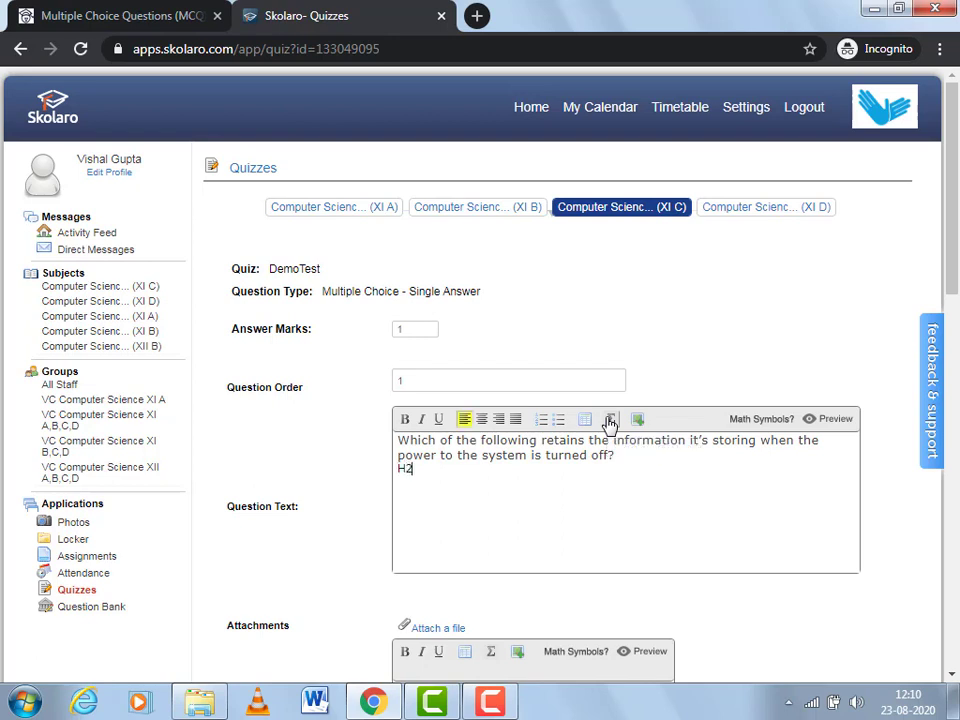
text(O)
text(O)
key(shift+Left)
key(shift+Left)
key(shift+Left)
key(shift+Left)
key(shift+Left)
key(shift+Left)
key(shift+Left)
key(shift+Left)
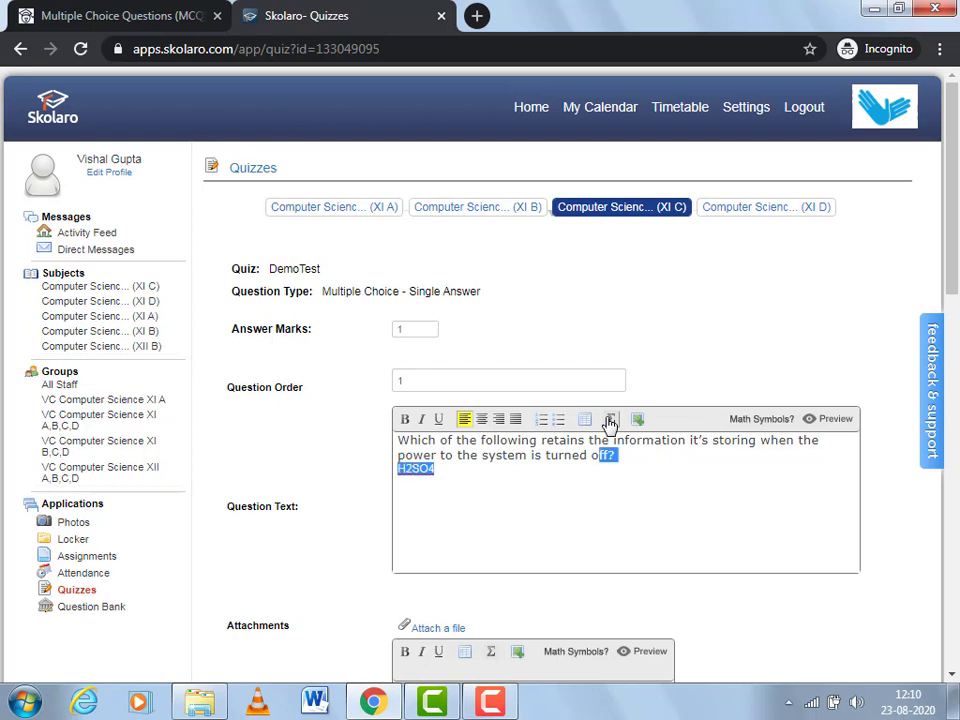
key(shift+Right)
key(shift+Right)
key(shift+Right)
key(BackSpace)
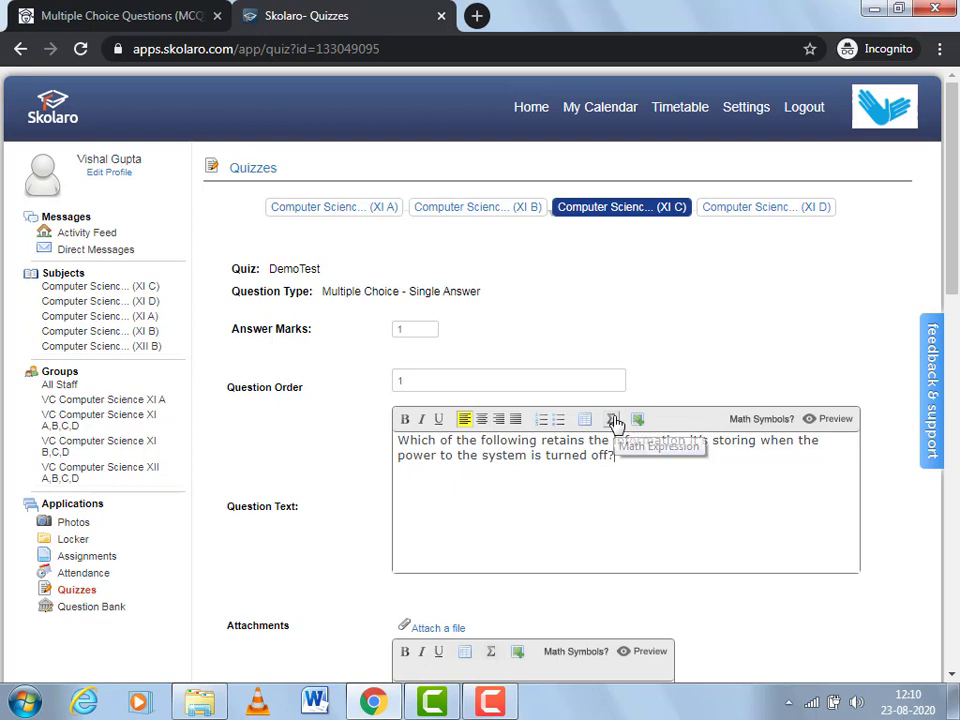
Insert a math expression on a new line below the question text and enter H2SO4 between its tags on a single line
click(613, 420)
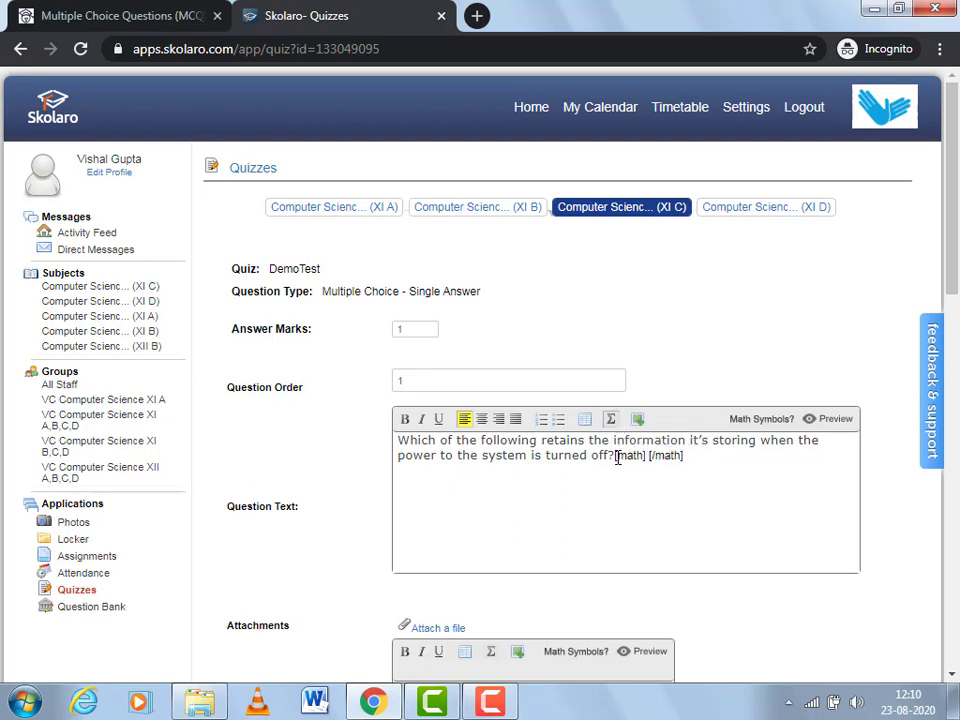
click(615, 456)
key(Return)
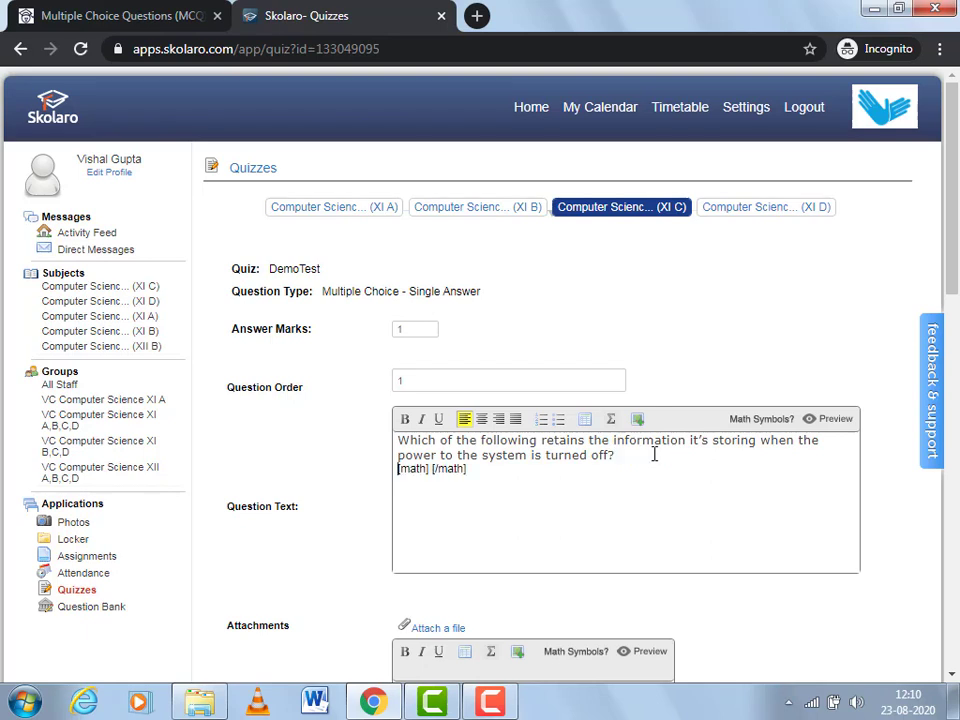
drag(399, 470, 467, 472)
click(430, 469)
key(Return)
text(H2SO4)
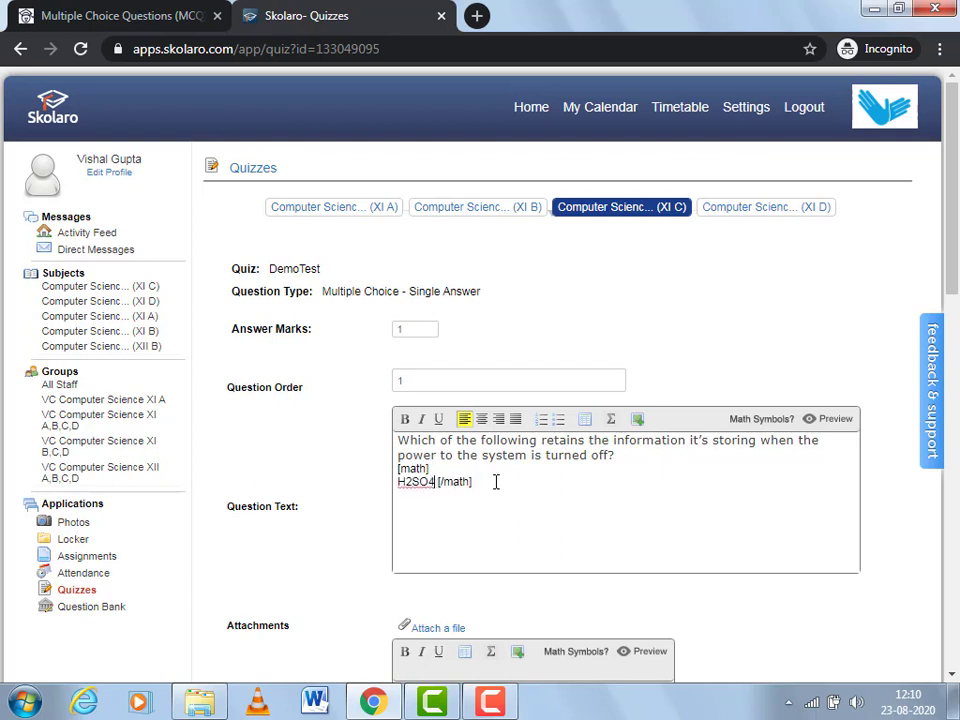
click(399, 483)
key(BackSpace)
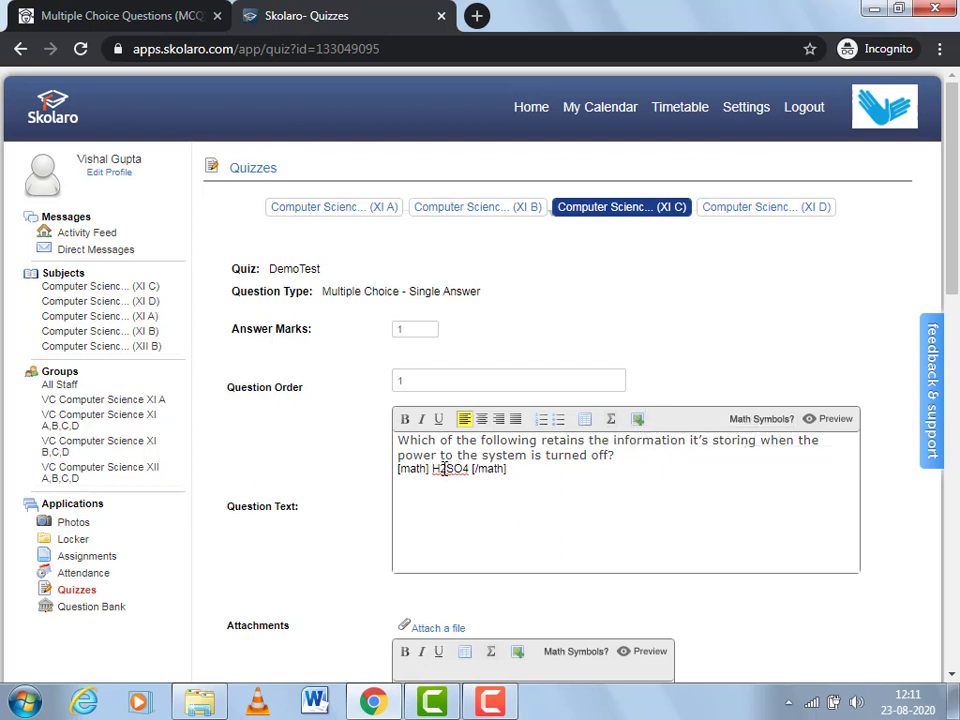
Change the formula to H_2SO_4 so both digits are subscripts, and preview the question
key(Right)
text(_2SO)
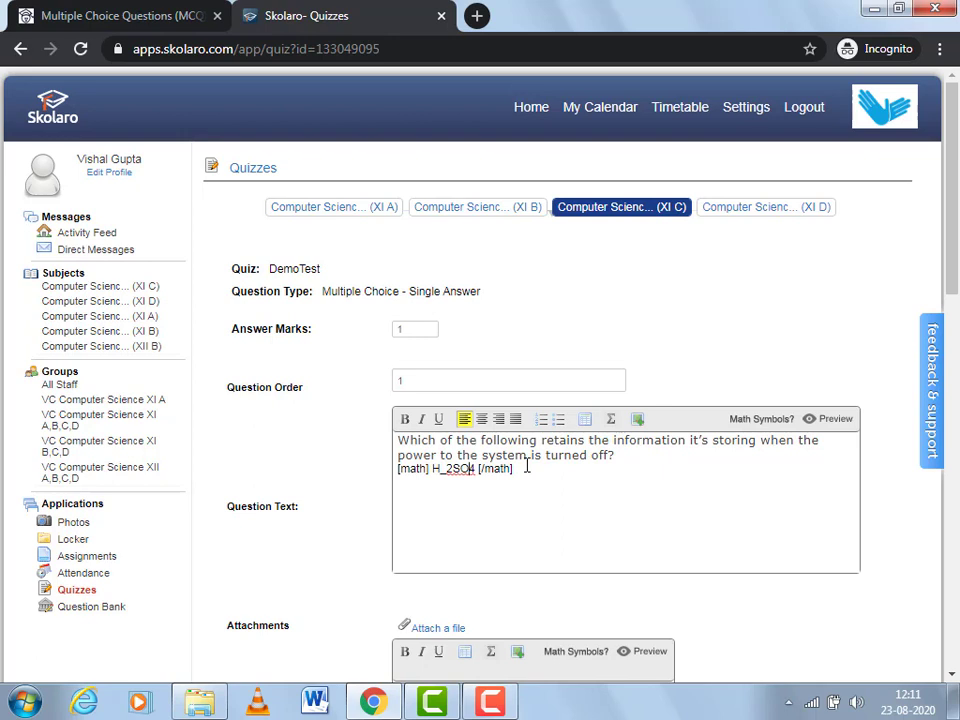
text(_)
click(834, 421)
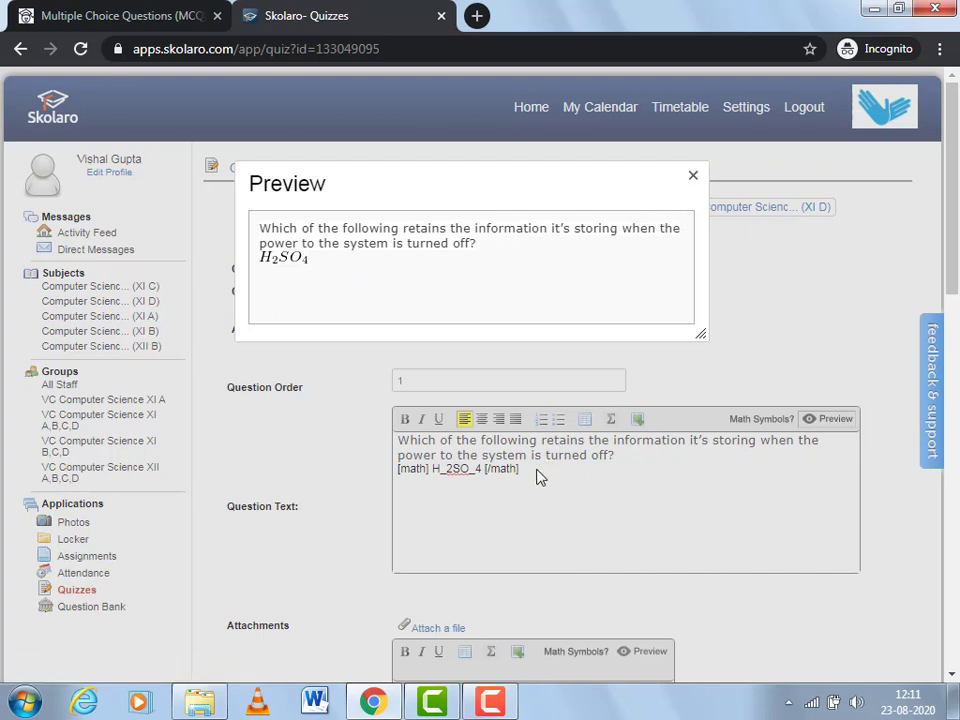
click(692, 176)
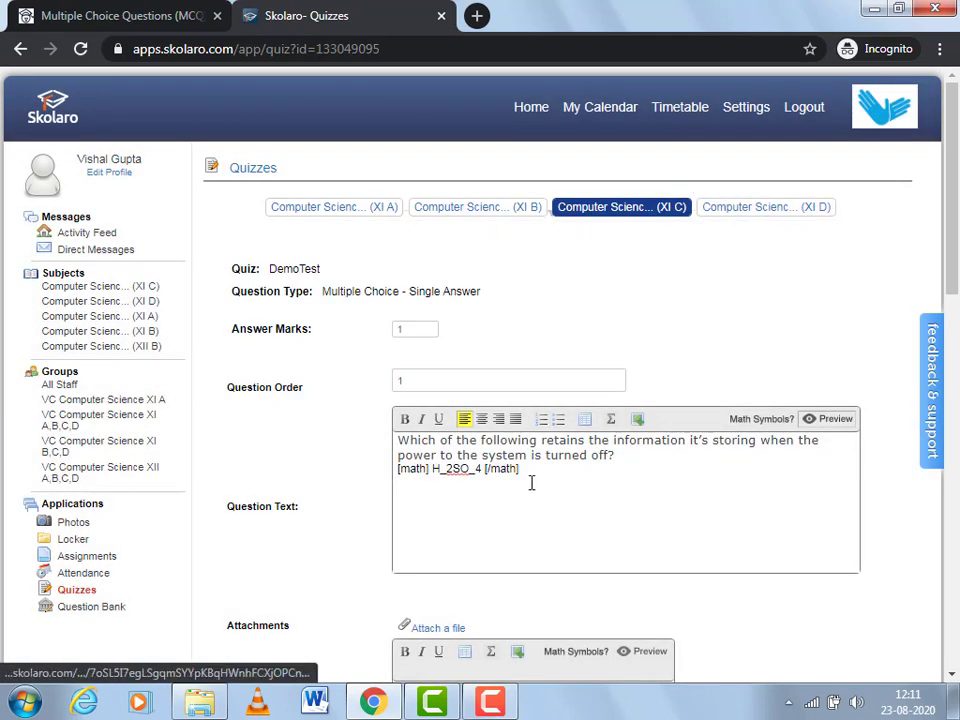
Look through the math symbols reference, covering Expressions, Accents, Greek Letters, Binary Relations, Binary Operators and Big Operators, and close it
click(765, 420)
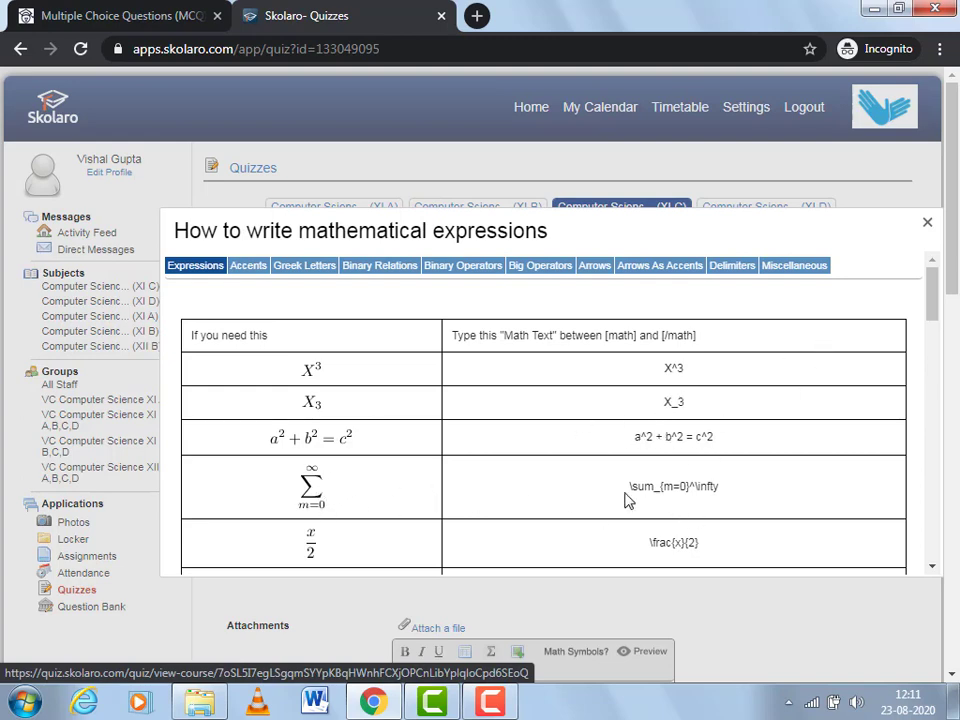
click(244, 270)
click(290, 277)
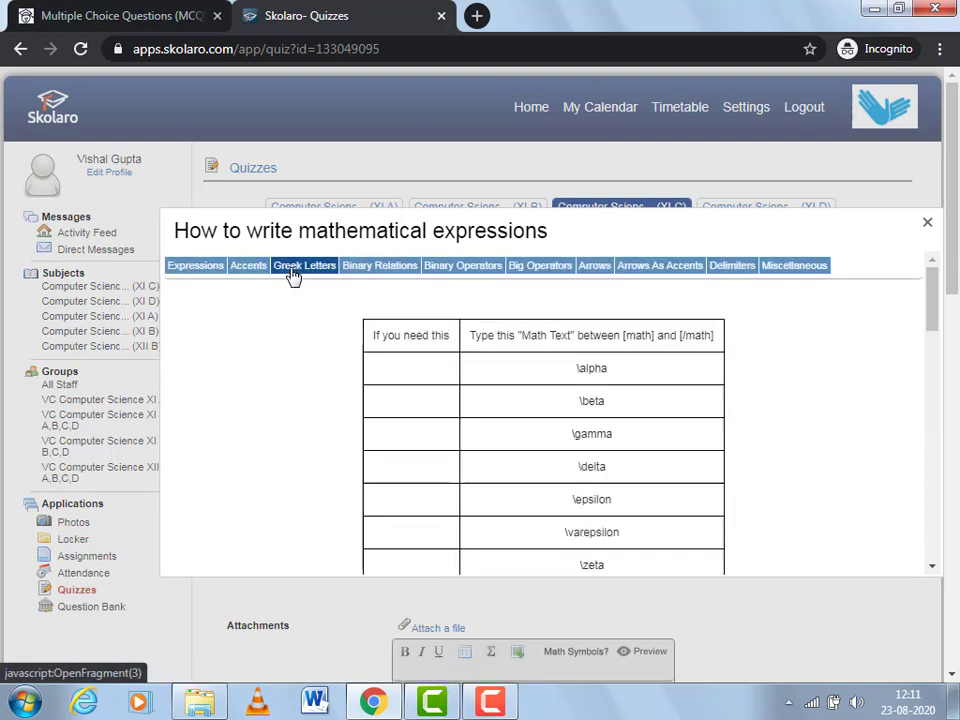
click(390, 268)
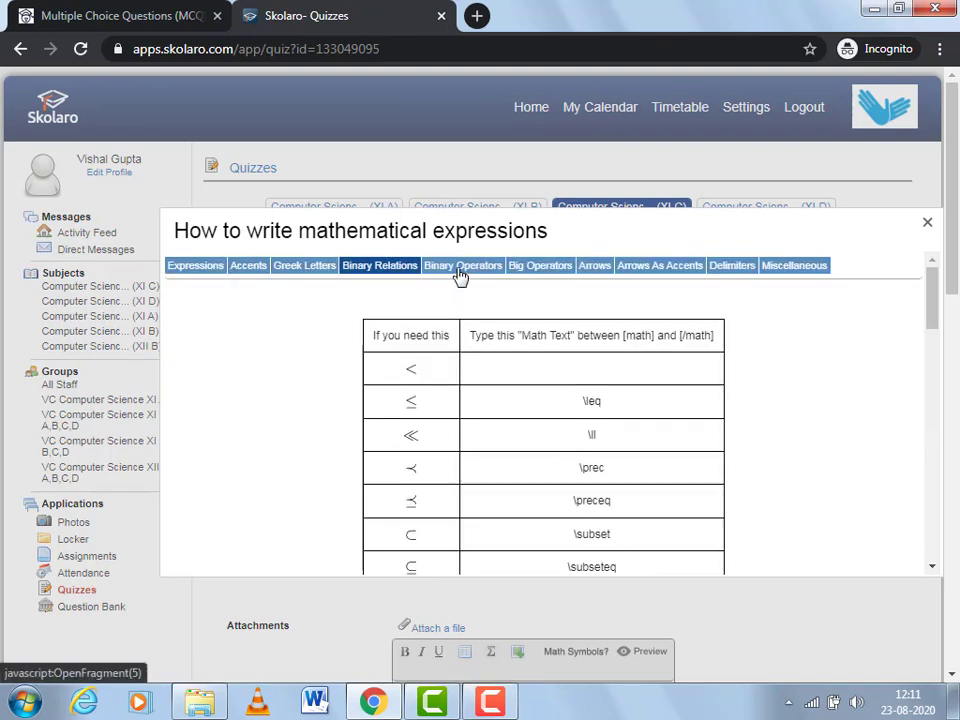
click(456, 270)
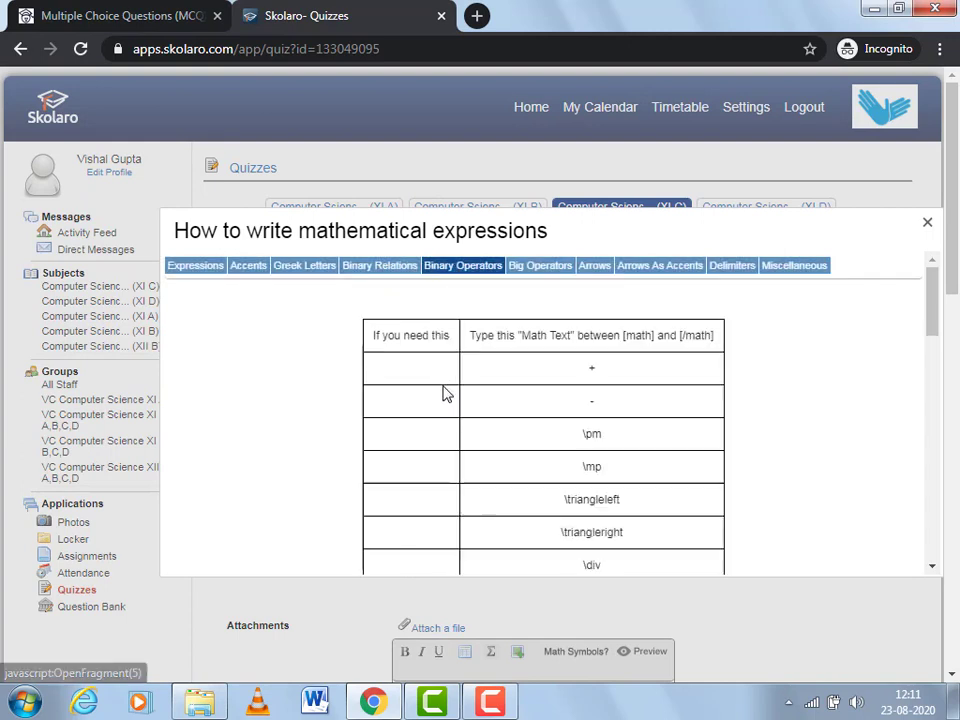
click(552, 268)
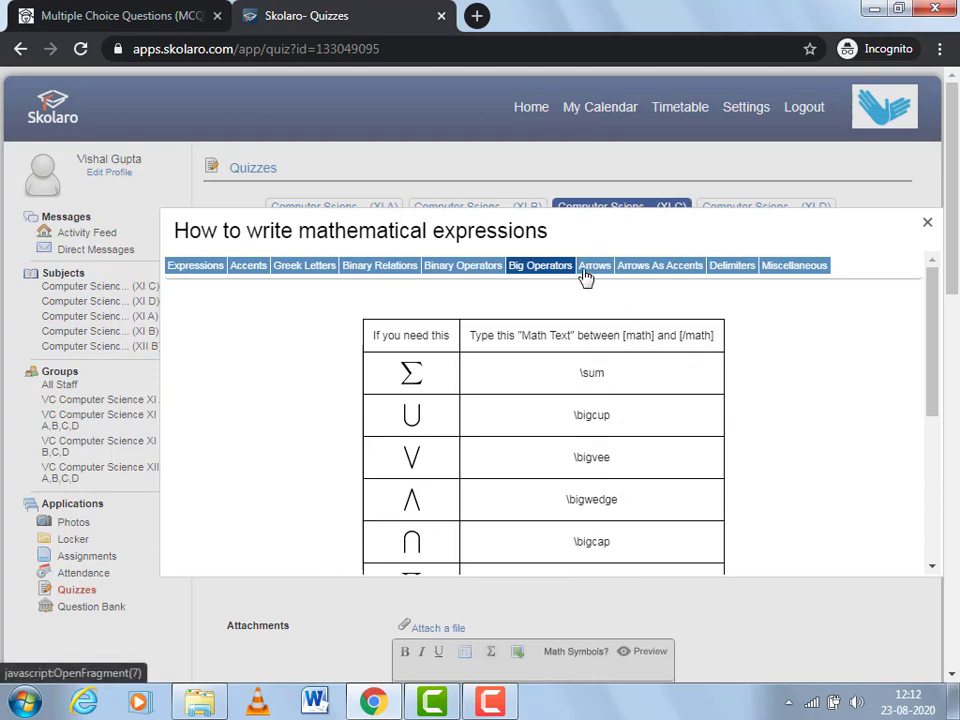
click(927, 223)
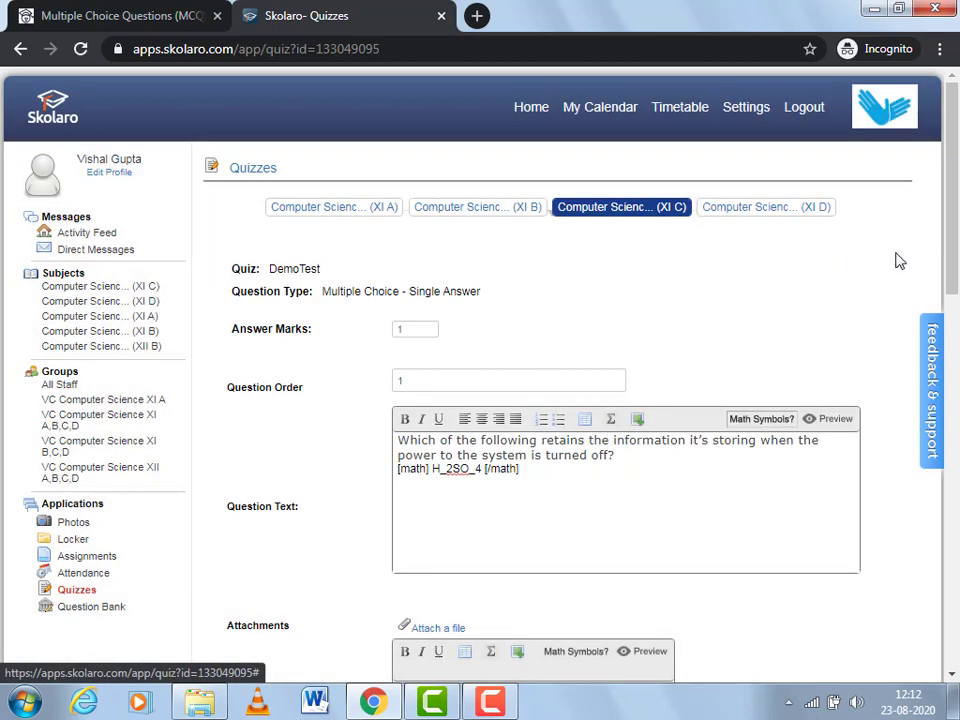
Add a second math expression containing X^3 below the H_2SO_4 formula and preview the question
click(611, 419)
click(433, 481)
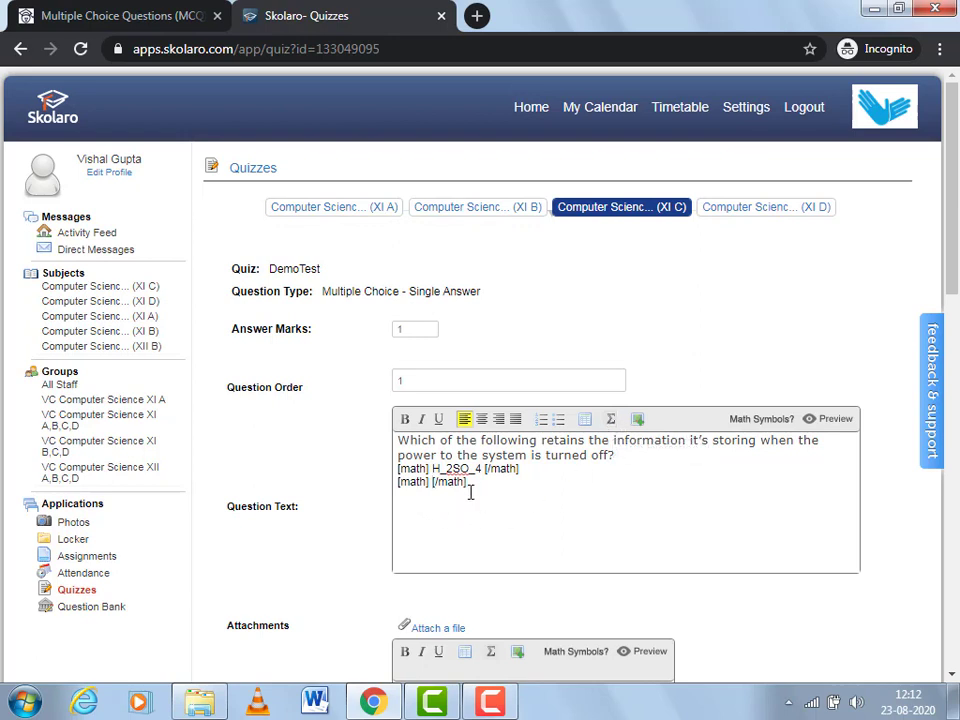
text(X^3)
click(833, 419)
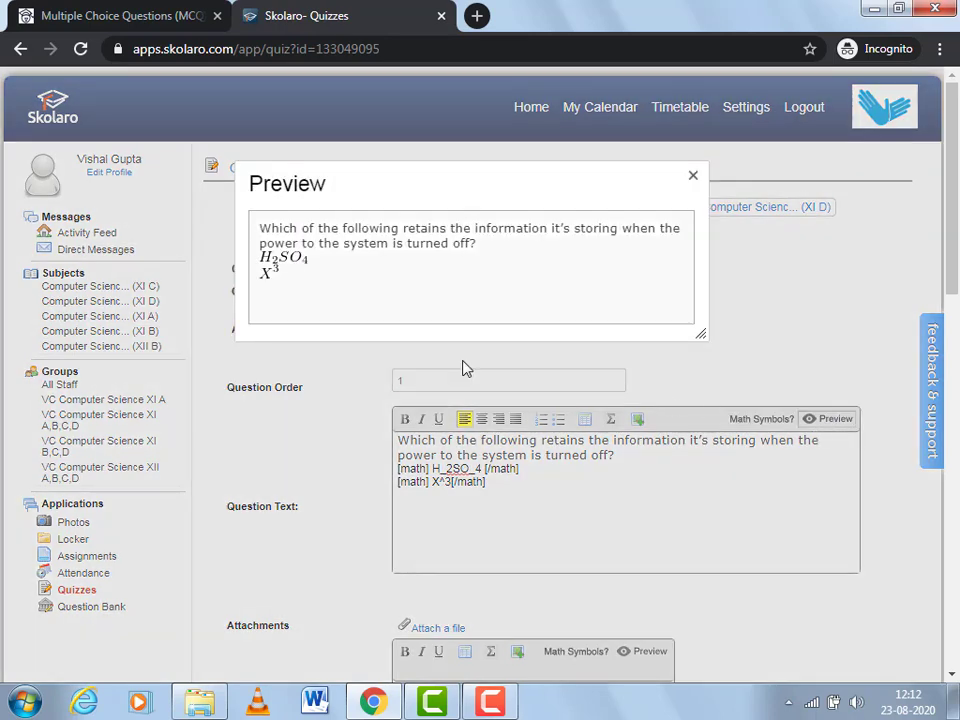
click(693, 177)
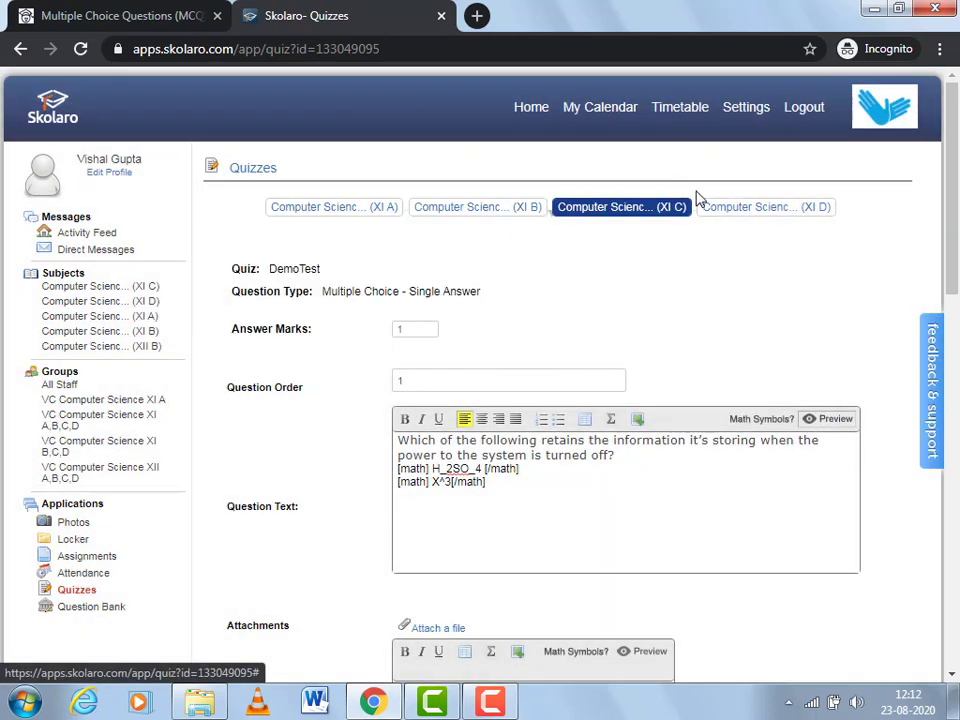
Insert the image question.jpg from the Desktop on a new line below the two math expressions in the question text
click(497, 484)
key(BackSpace)
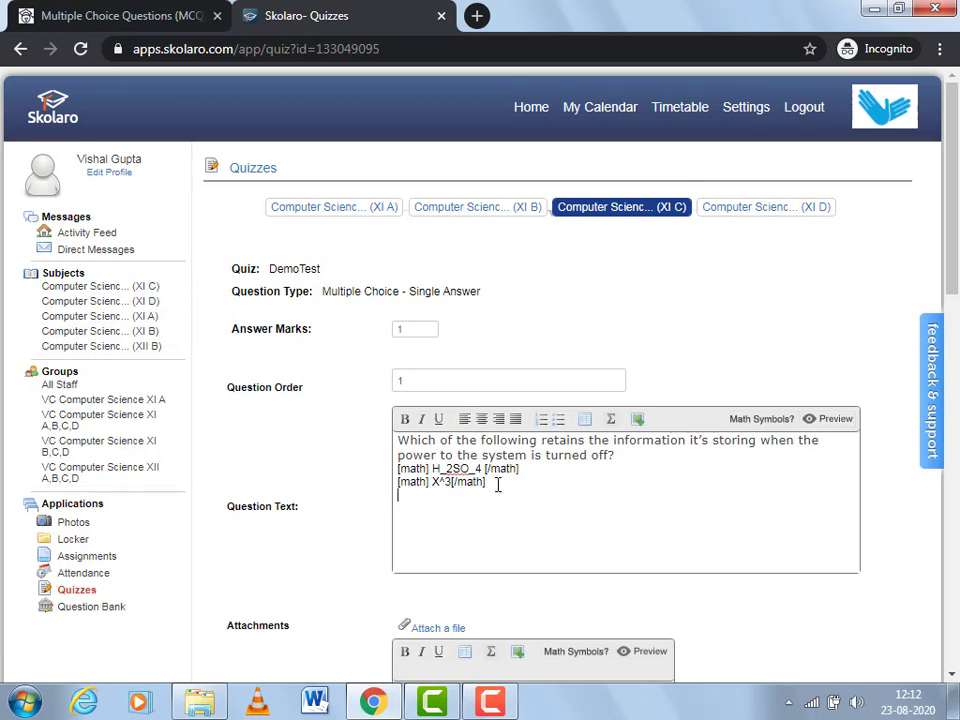
key(Return)
click(638, 421)
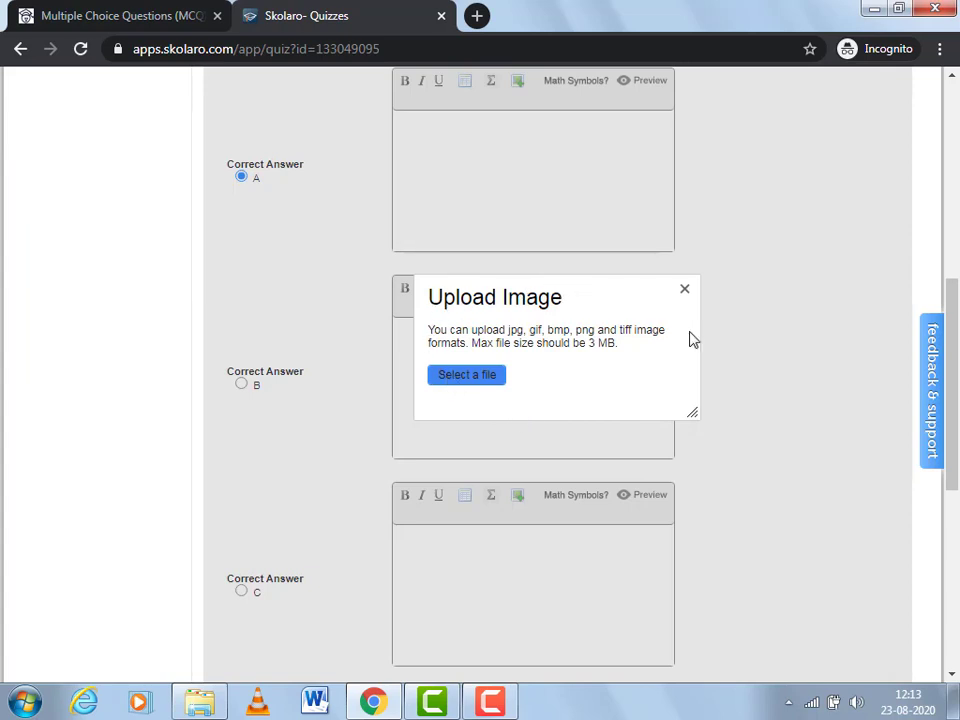
click(460, 378)
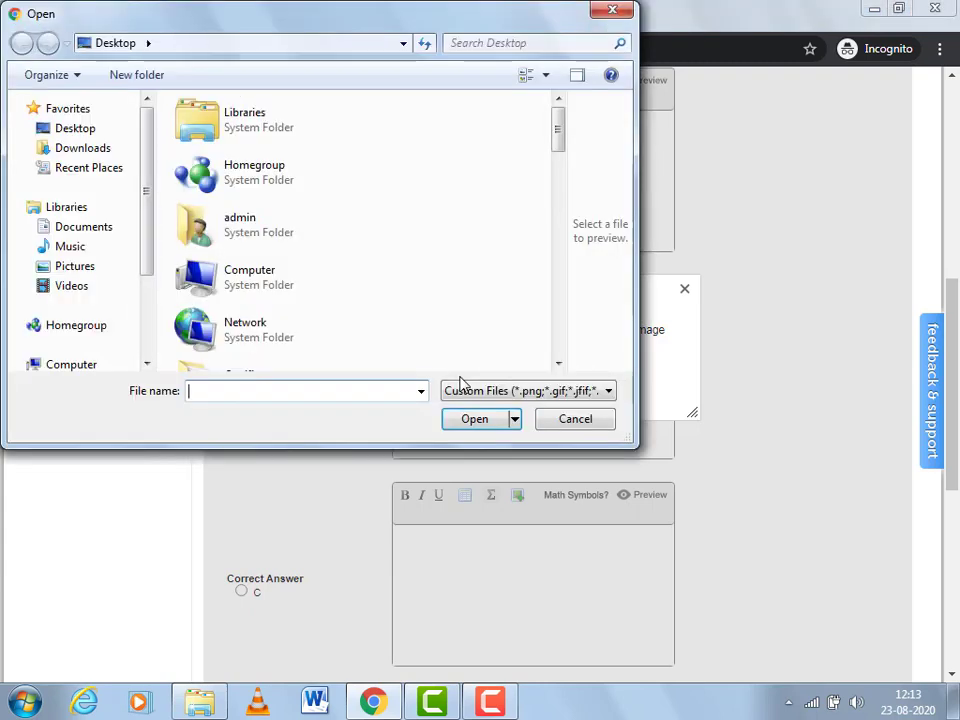
click(91, 131)
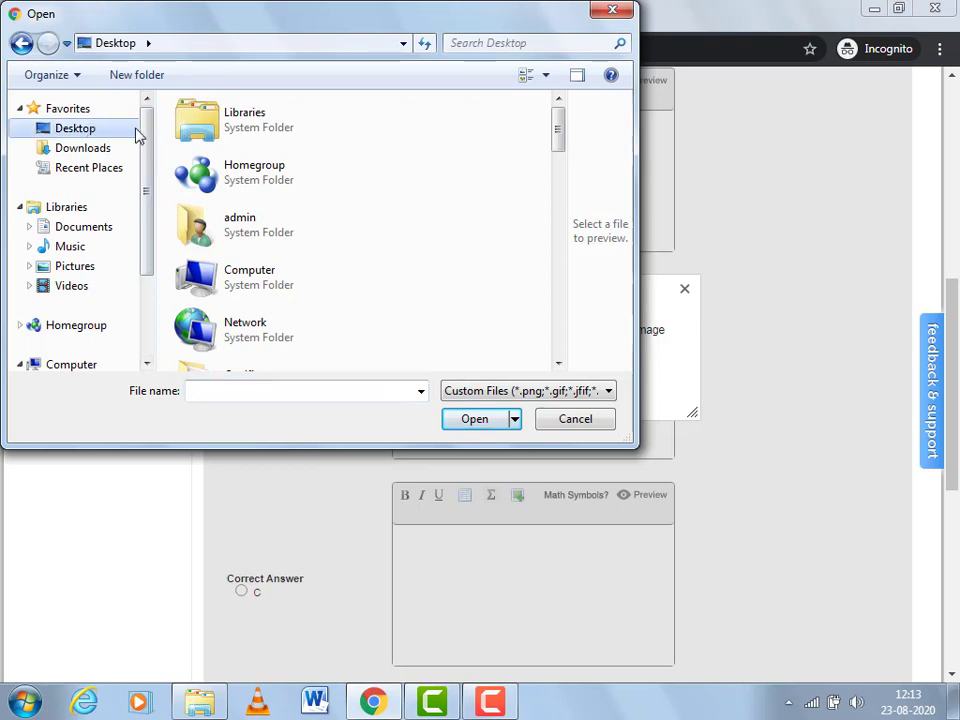
drag(559, 133, 566, 334)
click(290, 241)
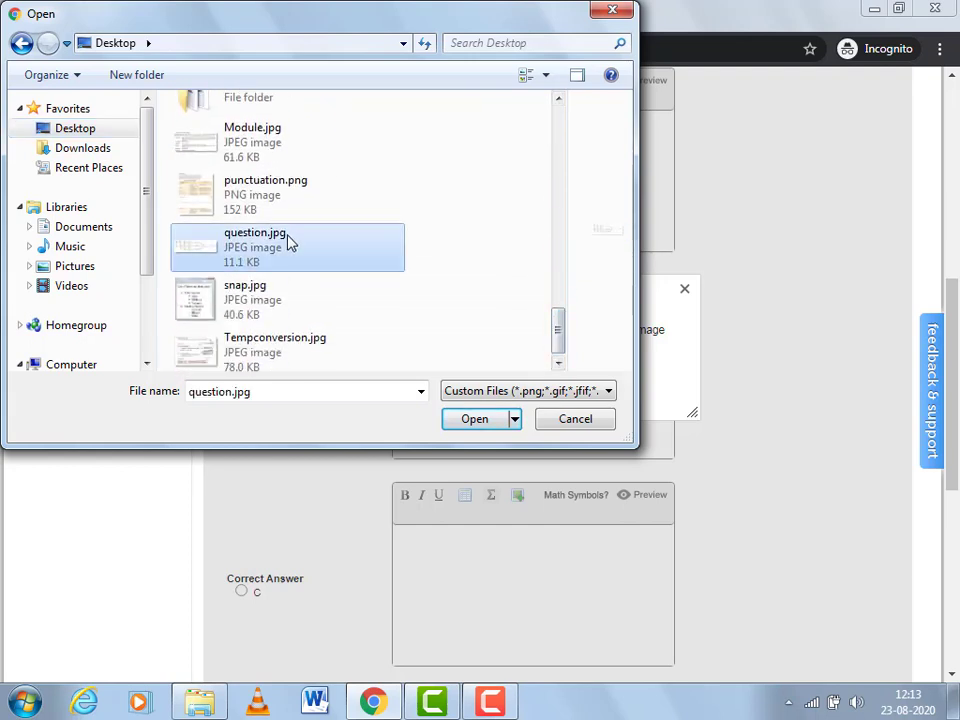
click(474, 419)
click(546, 381)
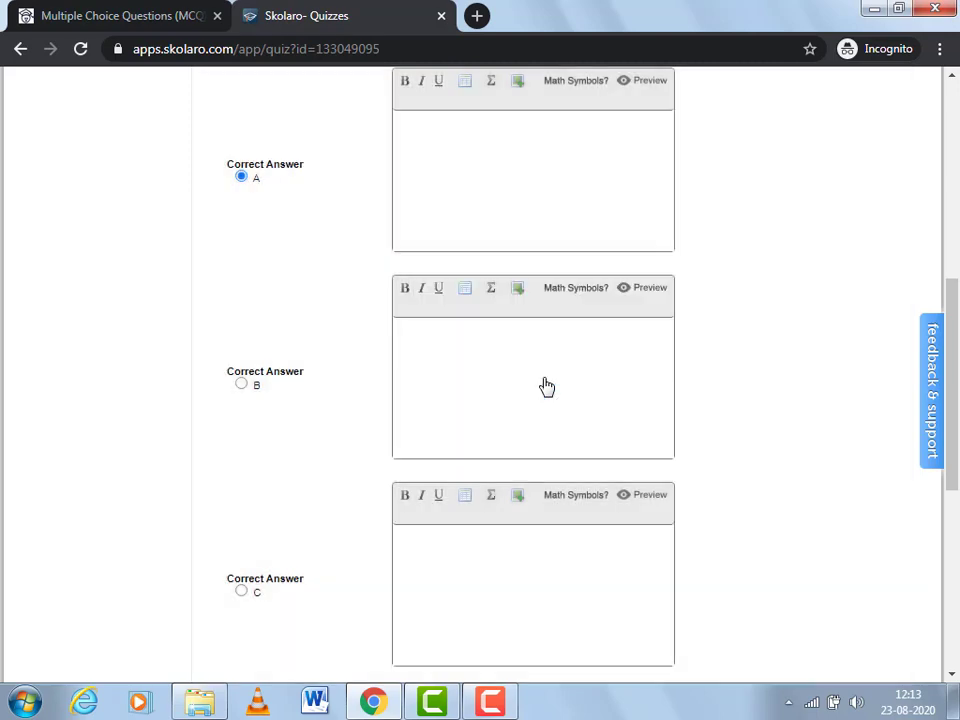
scroll(718, 230, up, 4)
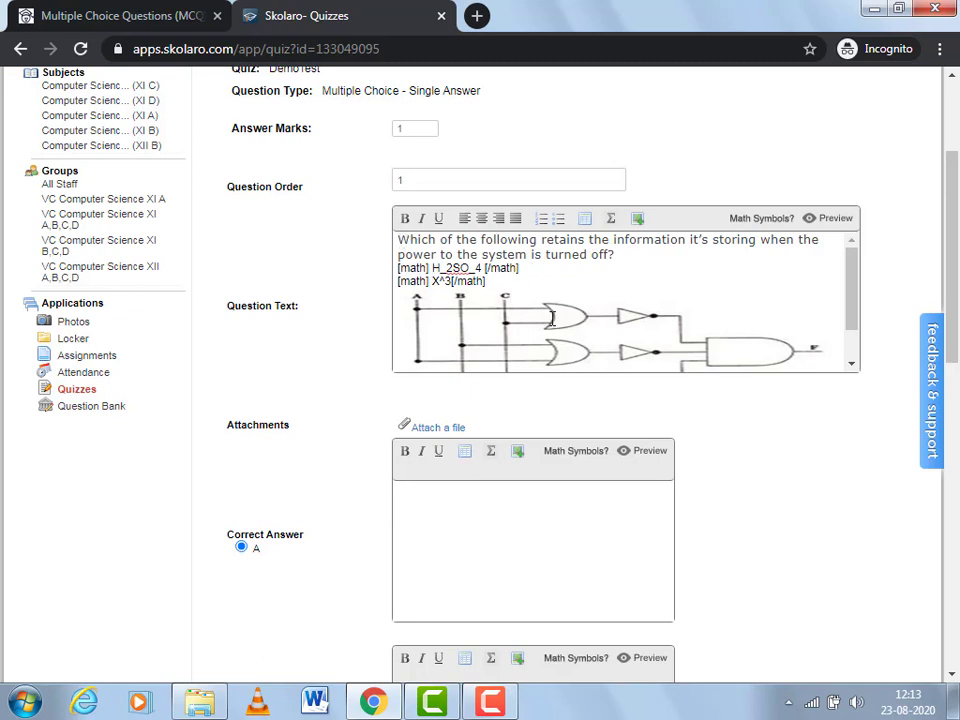
drag(849, 318, 851, 284)
Copy the option CPU of question 1 from the scholarexpress.com page and paste it into answer A of the quiz question
scroll(955, 340, down, 3)
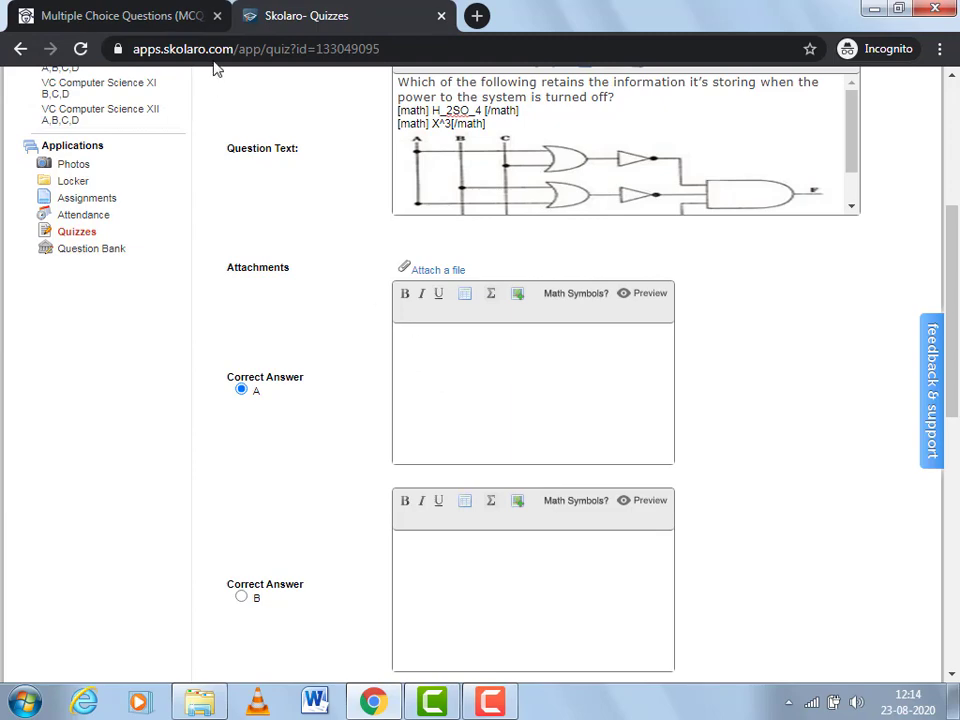
click(120, 16)
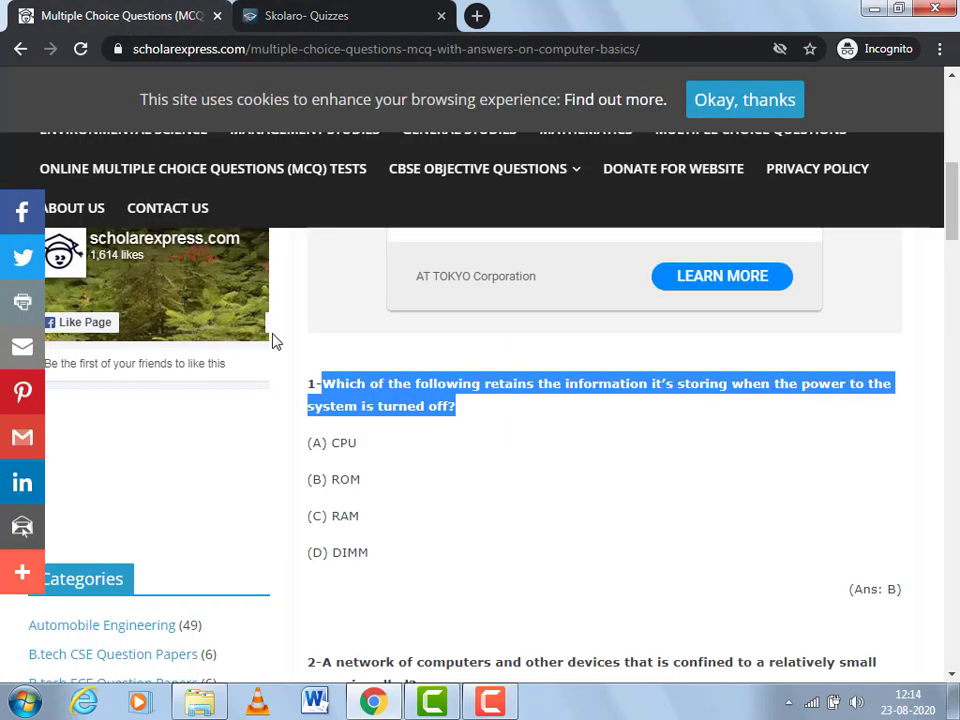
drag(327, 442, 357, 443)
right_click(358, 442)
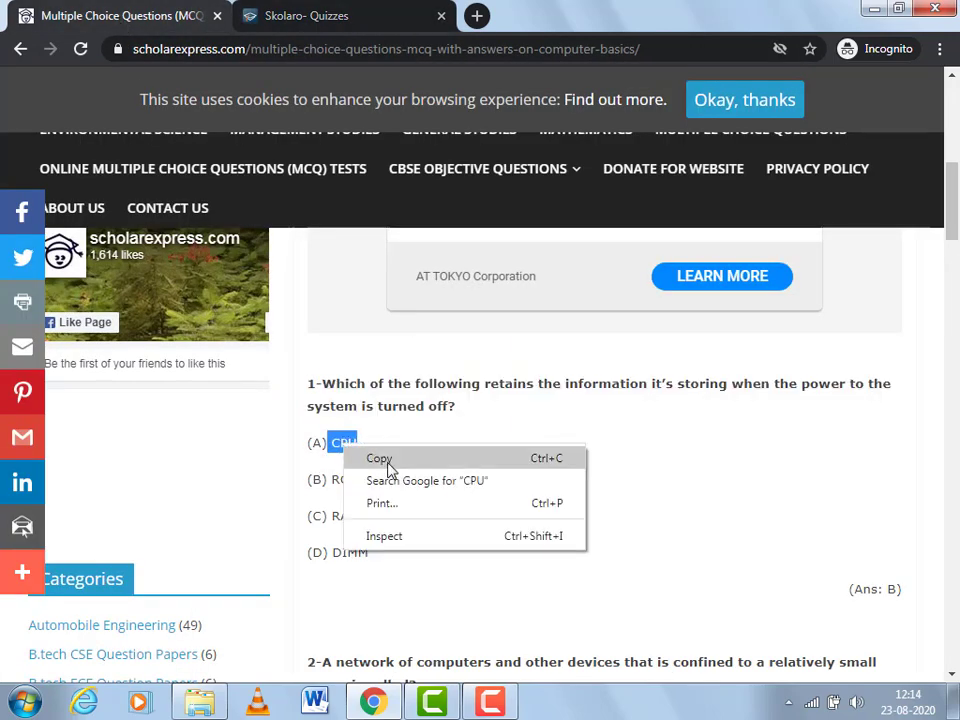
click(386, 462)
click(370, 26)
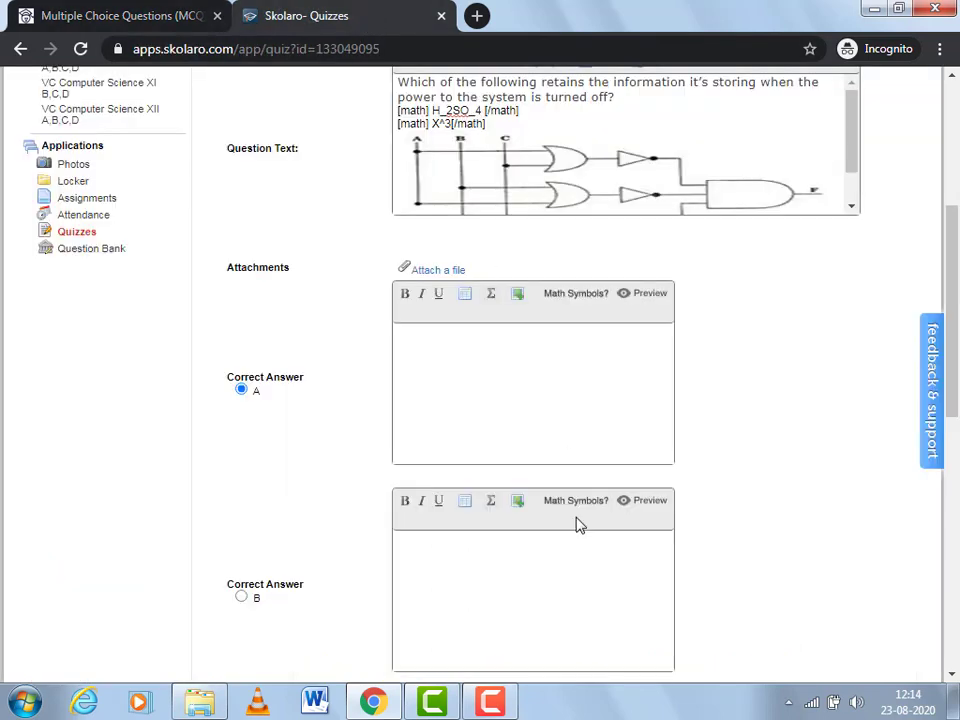
right_click(493, 367)
click(546, 480)
Enter RAM as answer B, ROM as answer C and MEMORY as answer D
text(M)
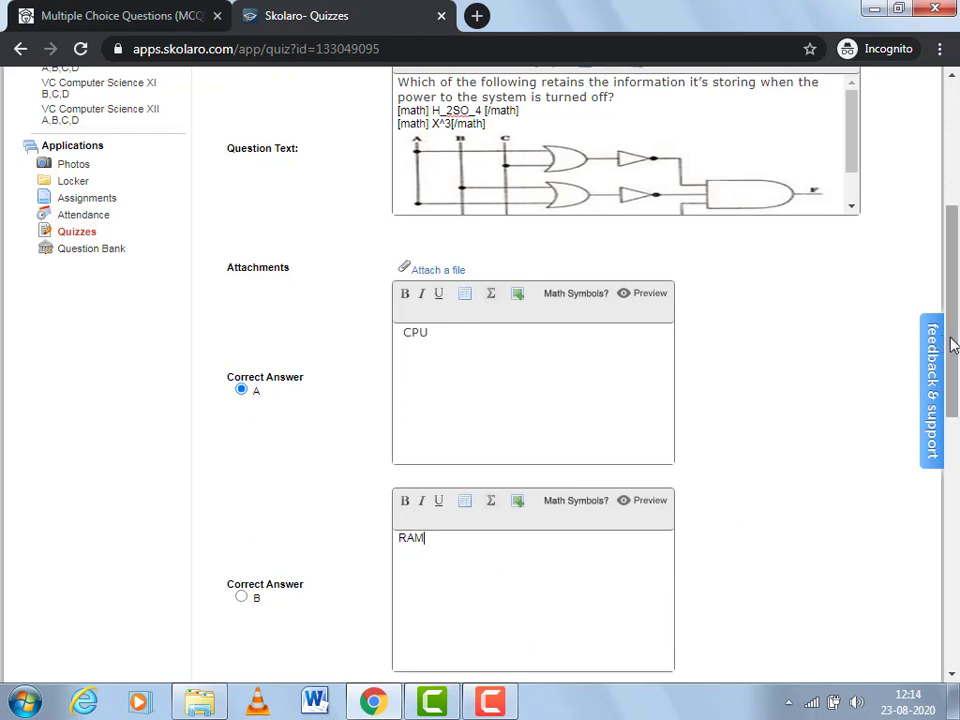
drag(952, 345, 952, 455)
click(430, 437)
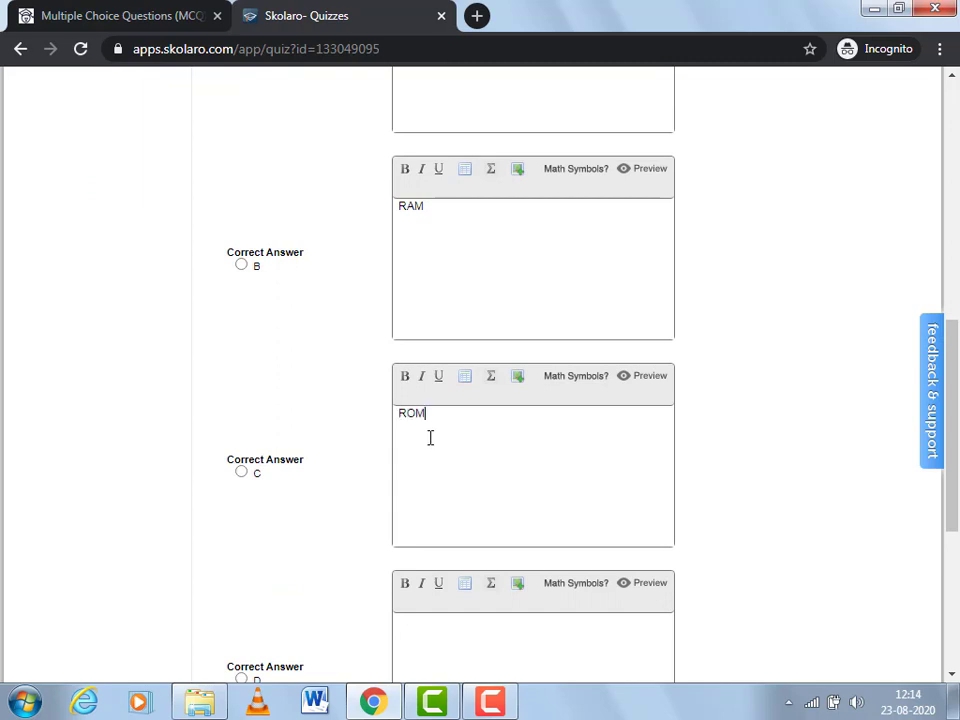
click(441, 646)
text(MW)
text(EMORY)
scroll(949, 370, up, 1)
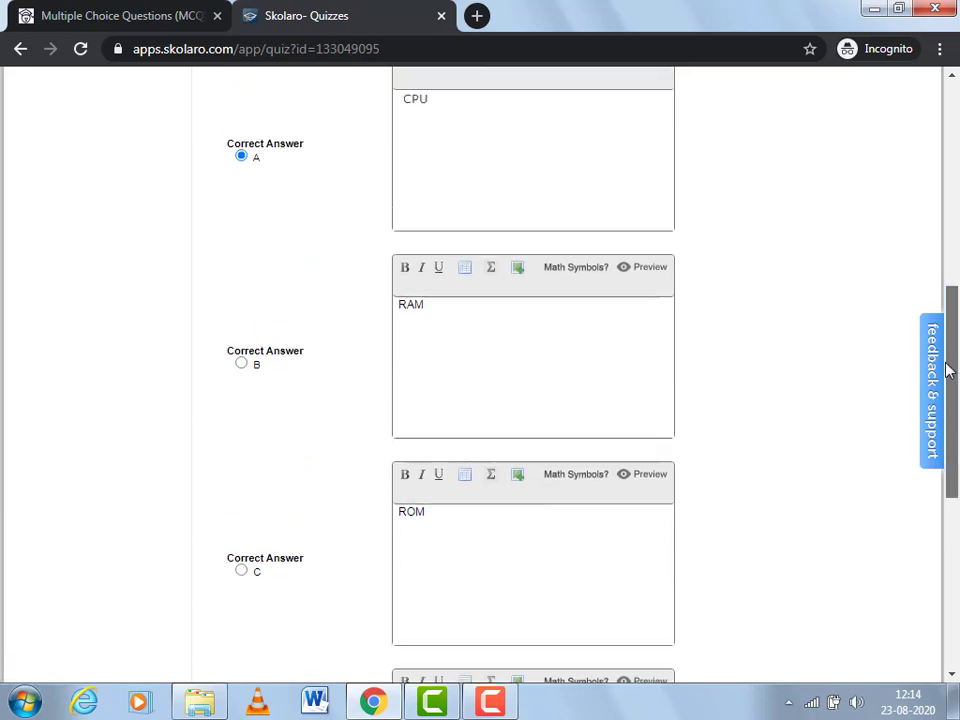
Mark option C as the correct answer, leave both feedback fields empty, and add the question to the DemoTest quiz
drag(949, 370, 955, 428)
click(241, 470)
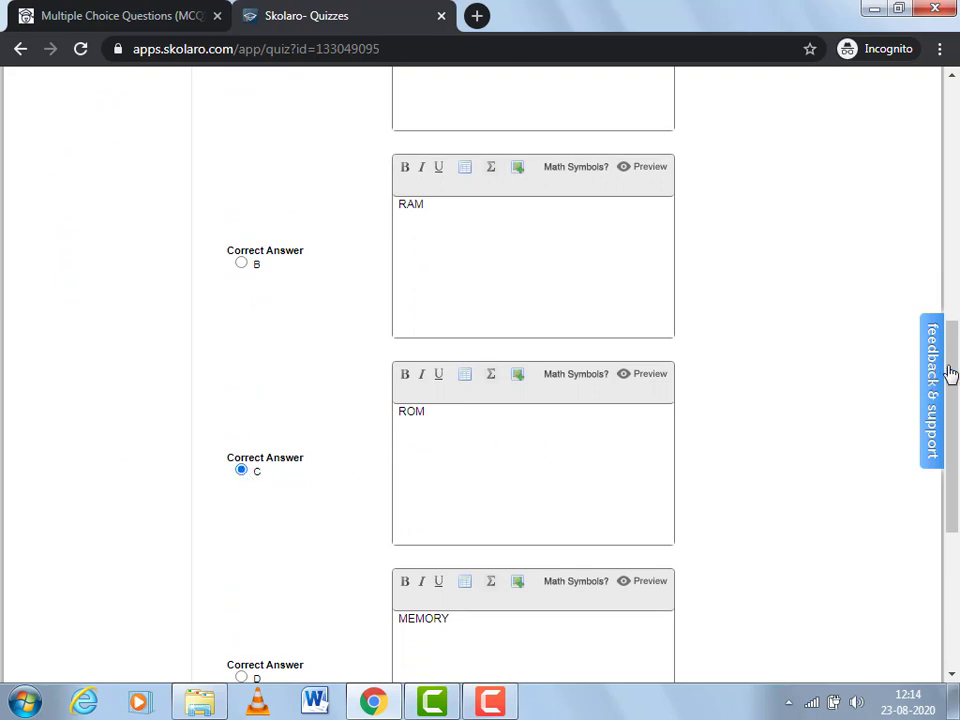
drag(949, 375, 955, 465)
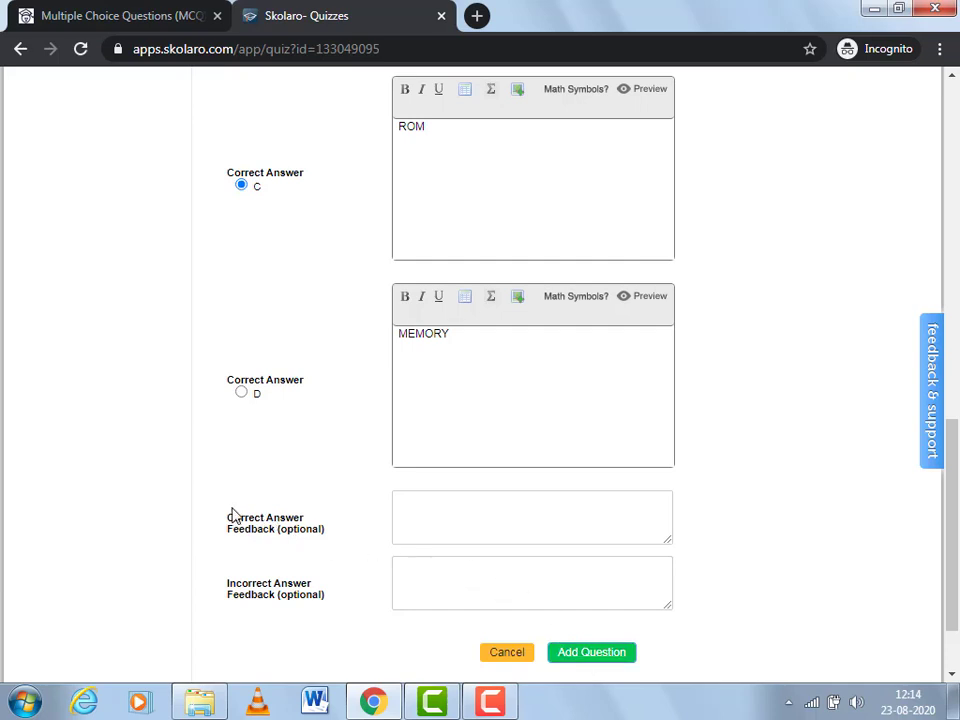
click(434, 506)
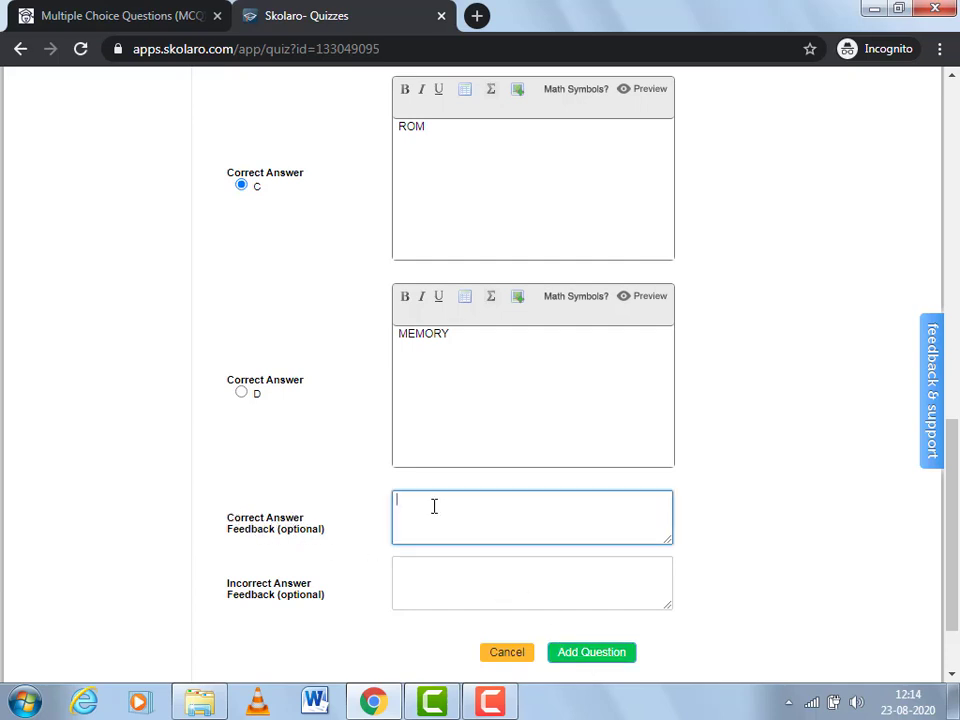
click(438, 590)
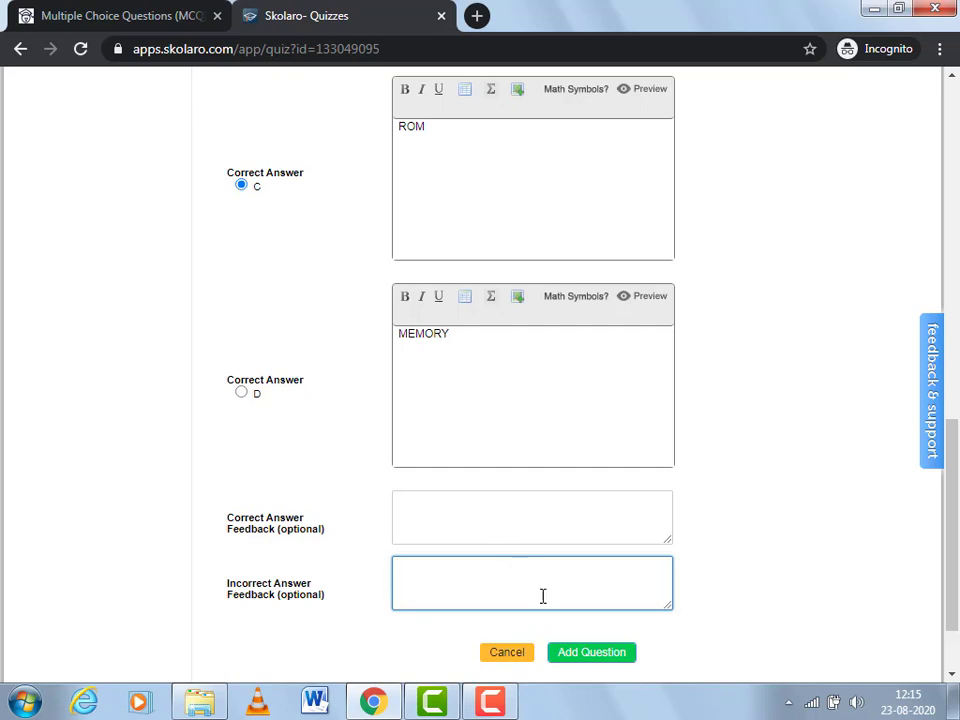
click(589, 655)
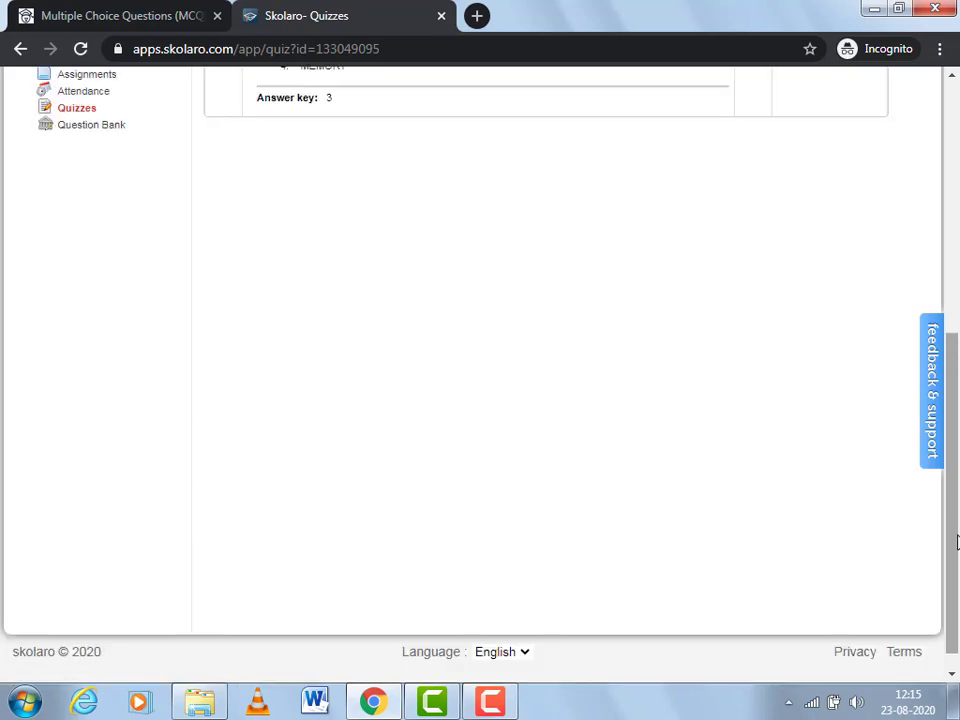
scroll(340, 432, up, 4)
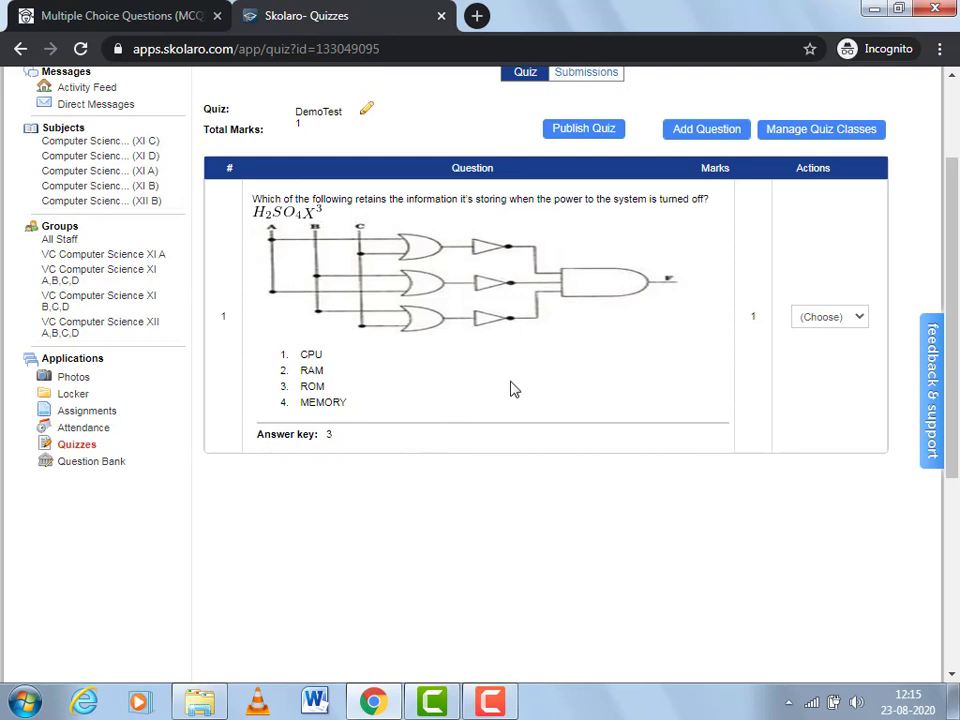
Edit question 1 to delete both math expressions from the question text, and update the question
click(860, 318)
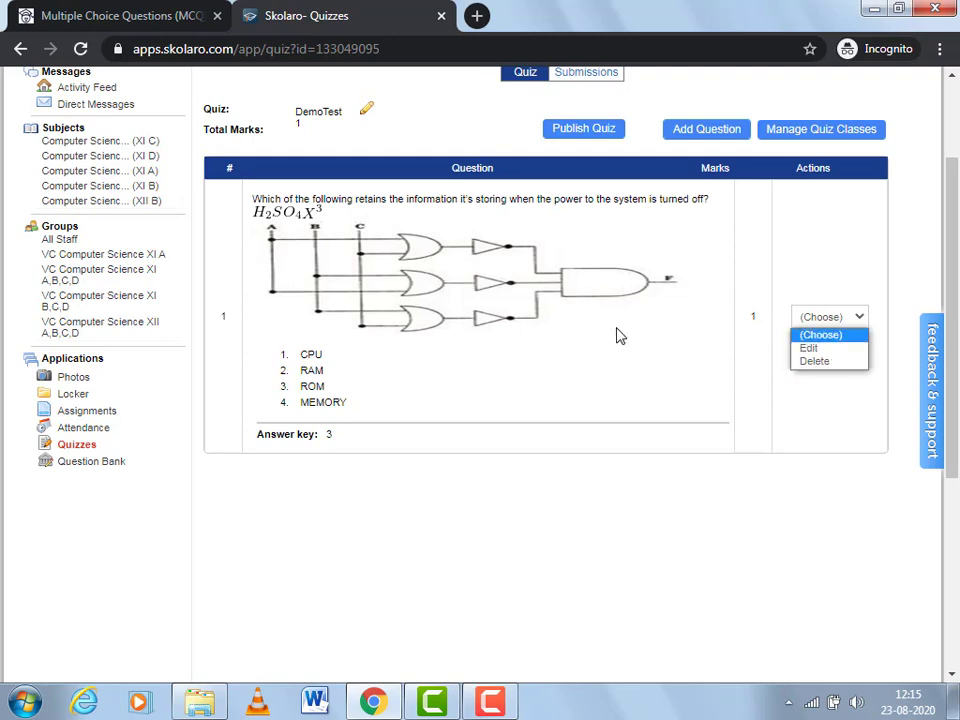
click(883, 330)
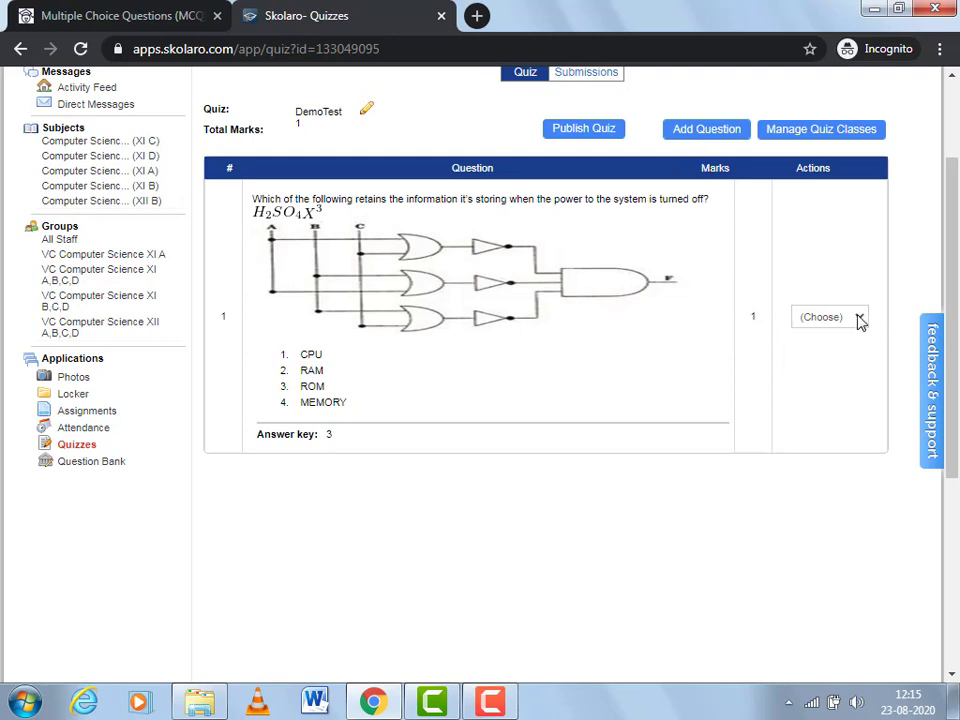
click(860, 318)
click(855, 347)
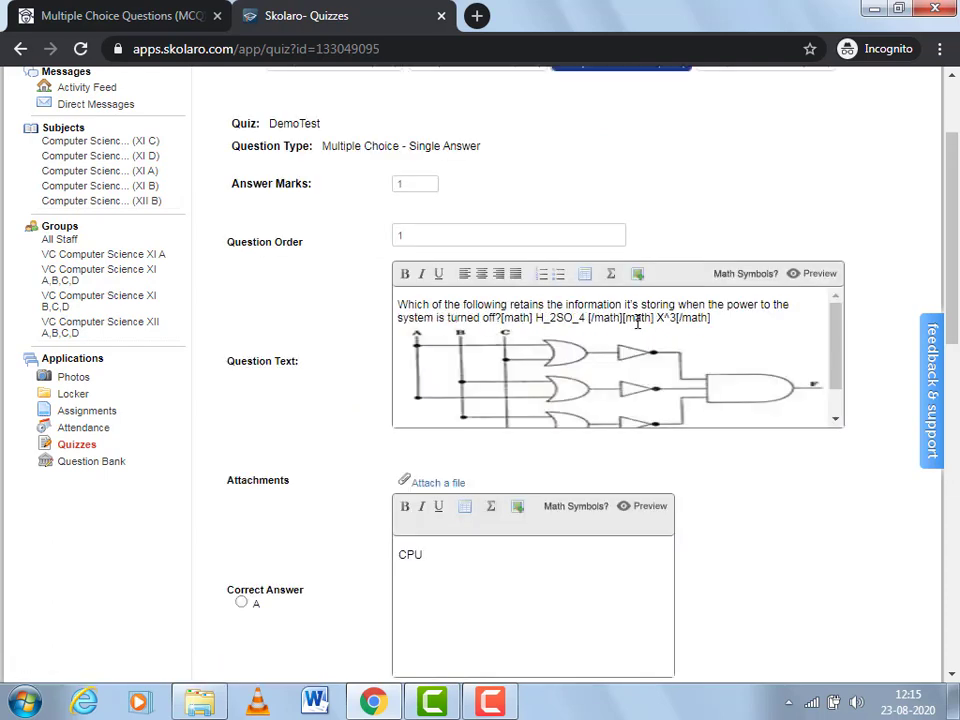
drag(713, 319, 502, 317)
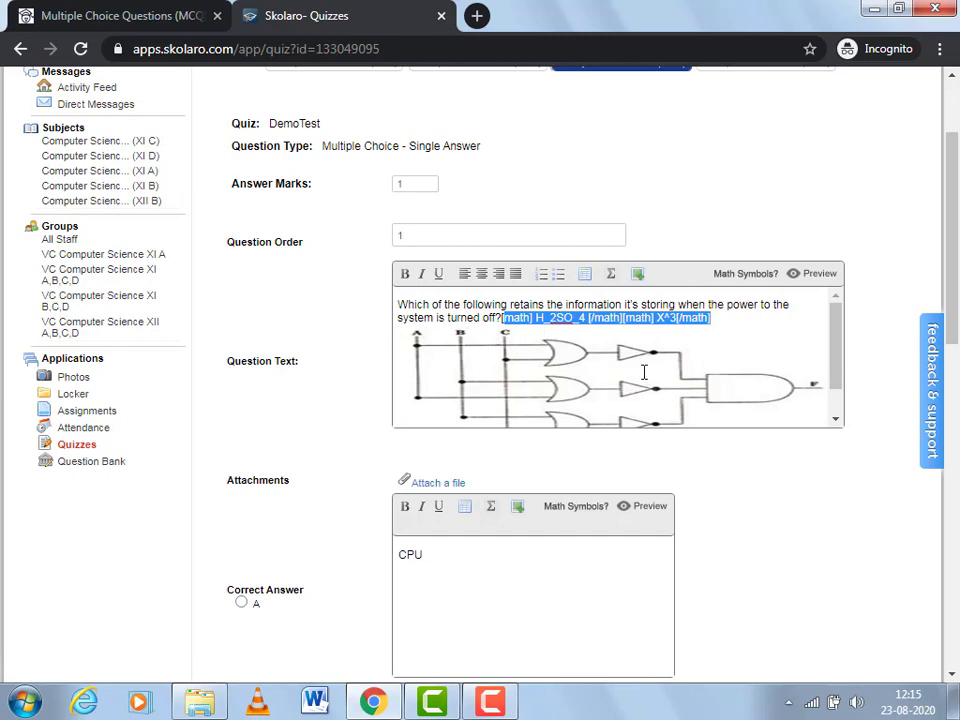
key(BackSpace)
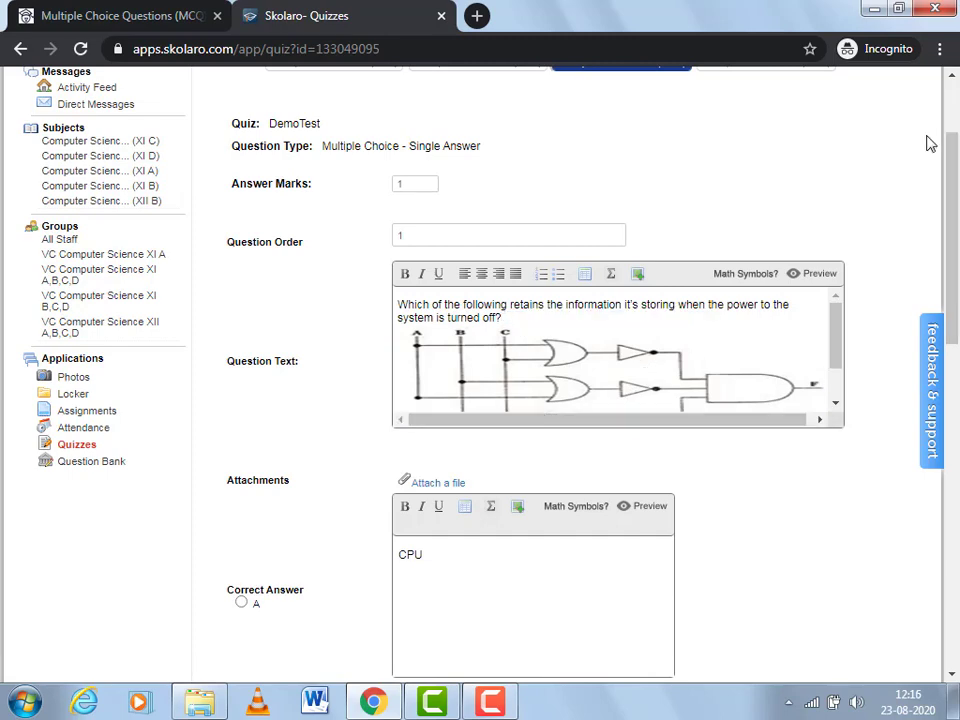
drag(951, 163, 955, 503)
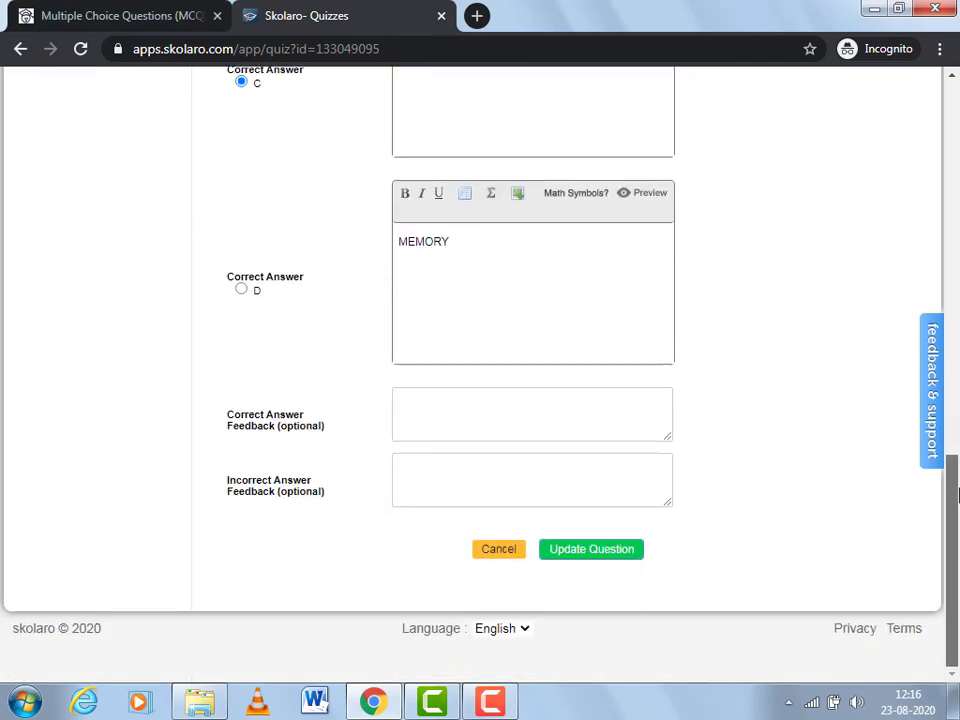
click(612, 563)
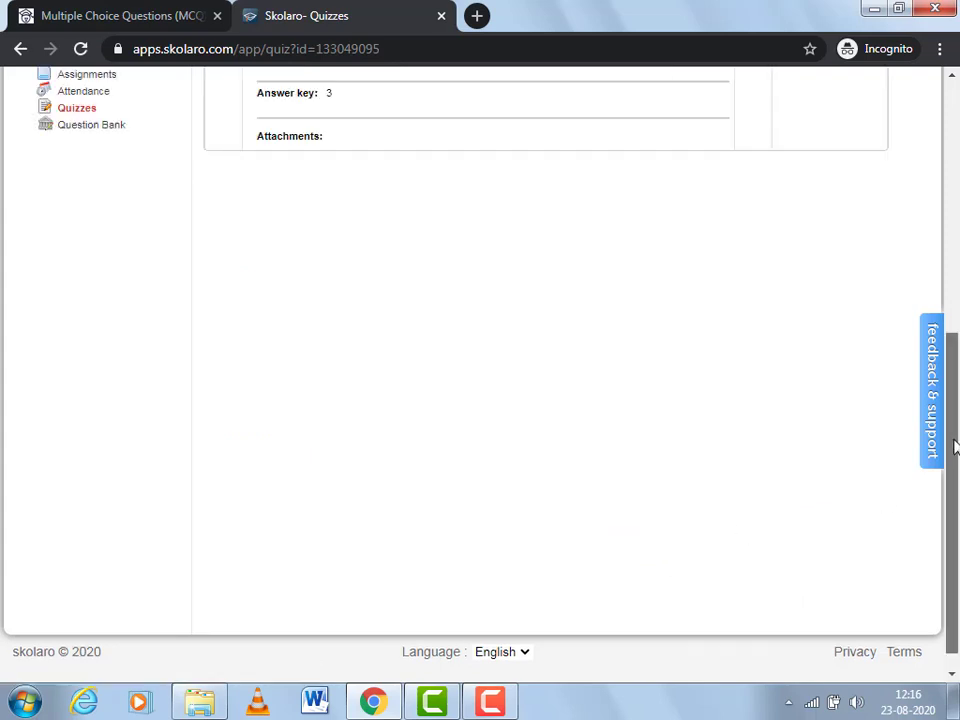
scroll(690, 358, up, 5)
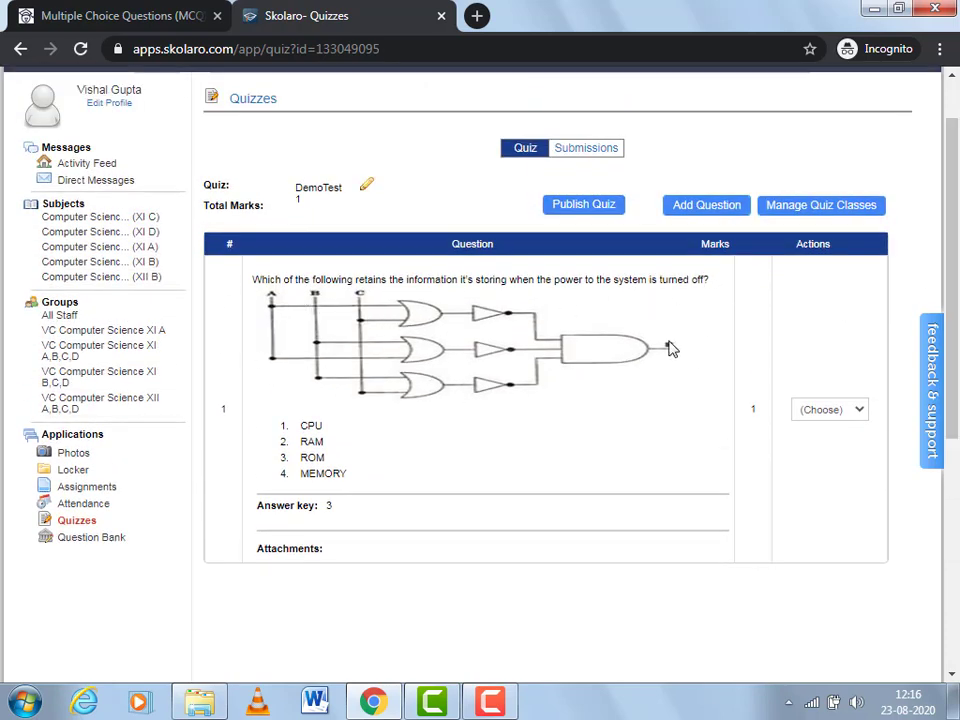
Choose Copy from Question Bank as the new question type and open the PreMidTest(2020-21) bank of Computer Science (XI C)
click(703, 214)
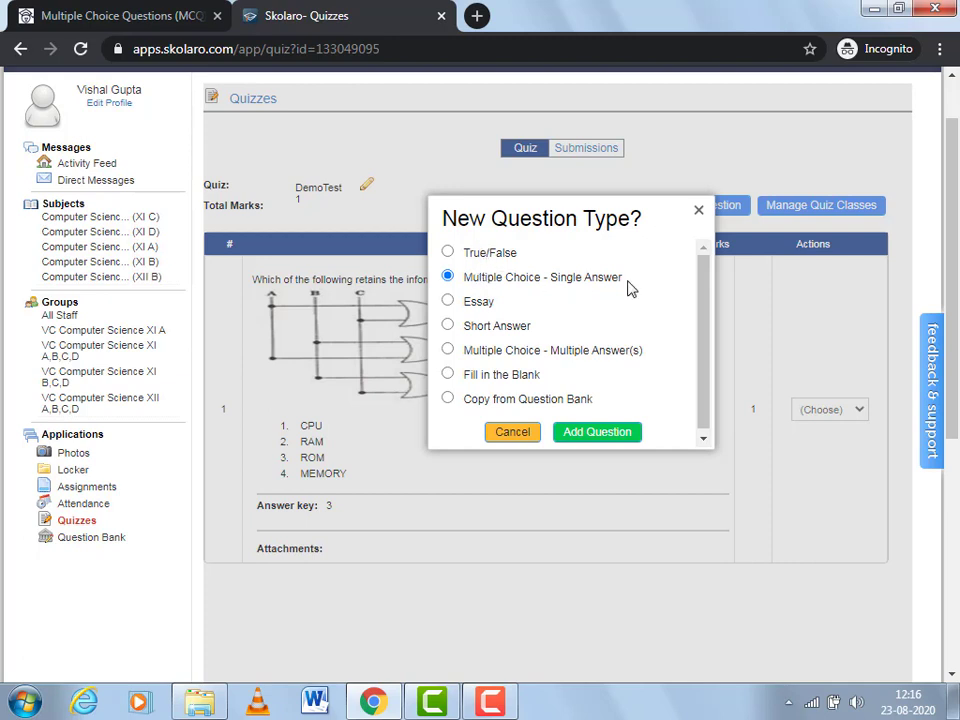
click(448, 399)
click(589, 433)
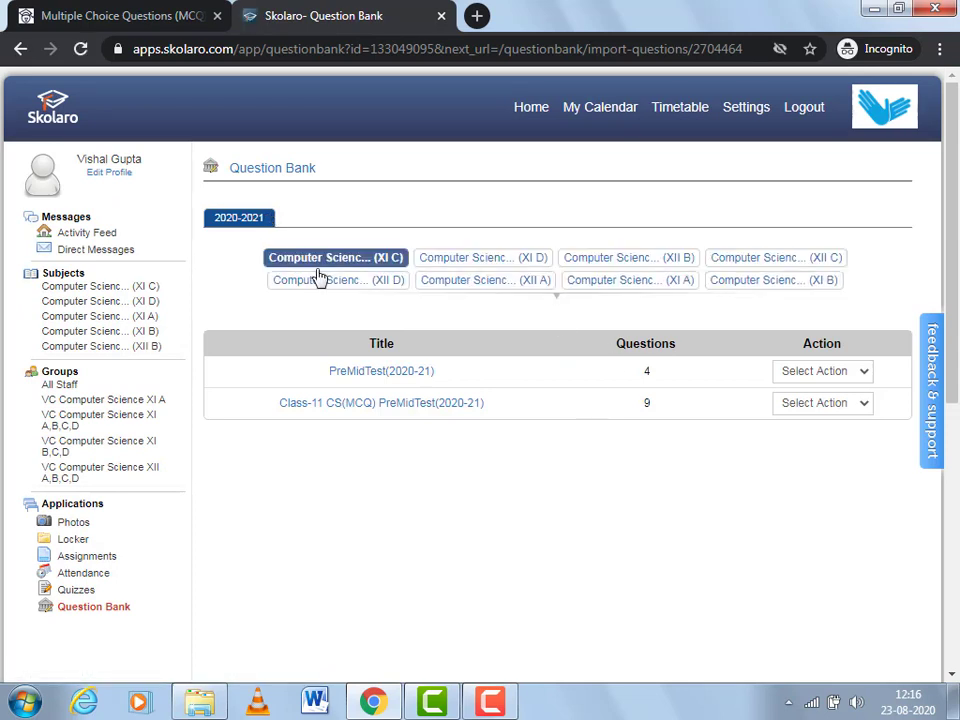
click(393, 374)
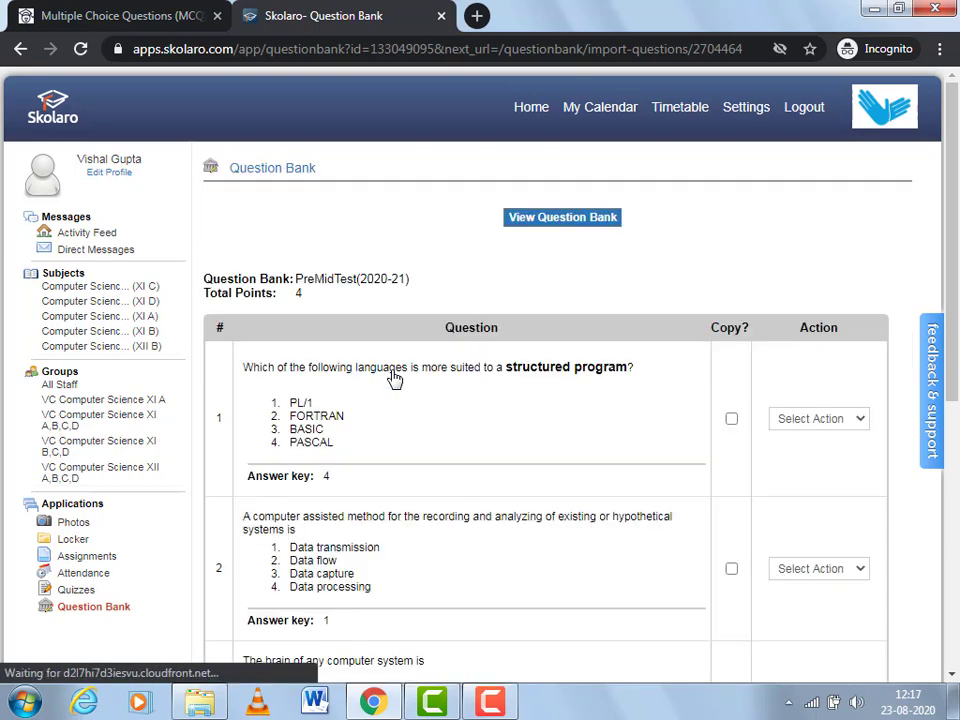
Select questions 1 and 2 of the PreMidTest(2020-21) bank and copy them into the DemoTest quiz
click(732, 420)
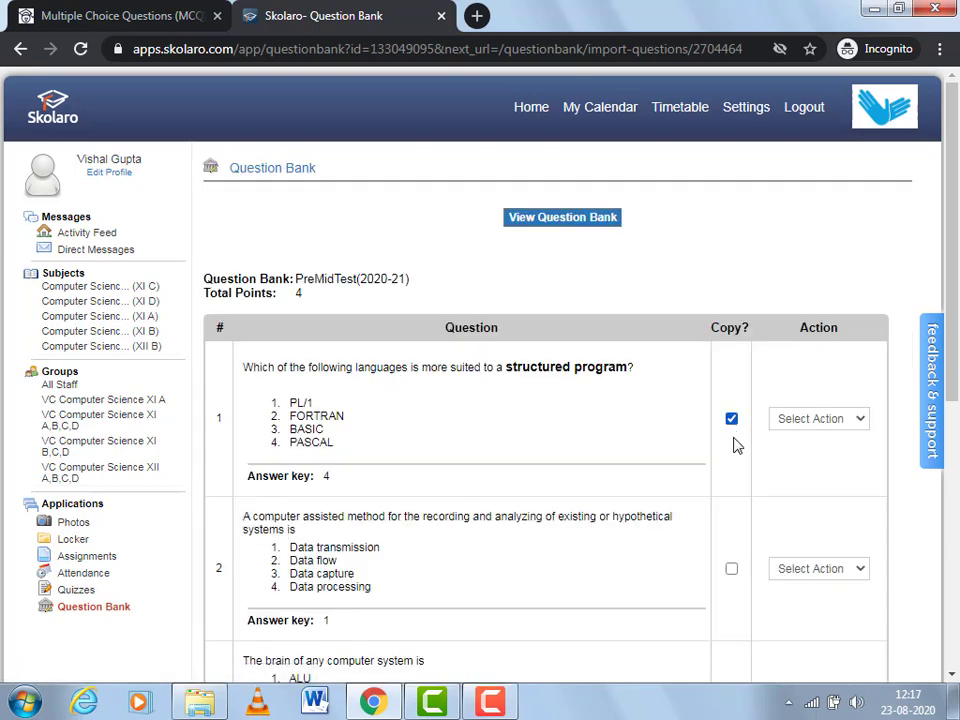
click(732, 570)
scroll(955, 452, down, 2)
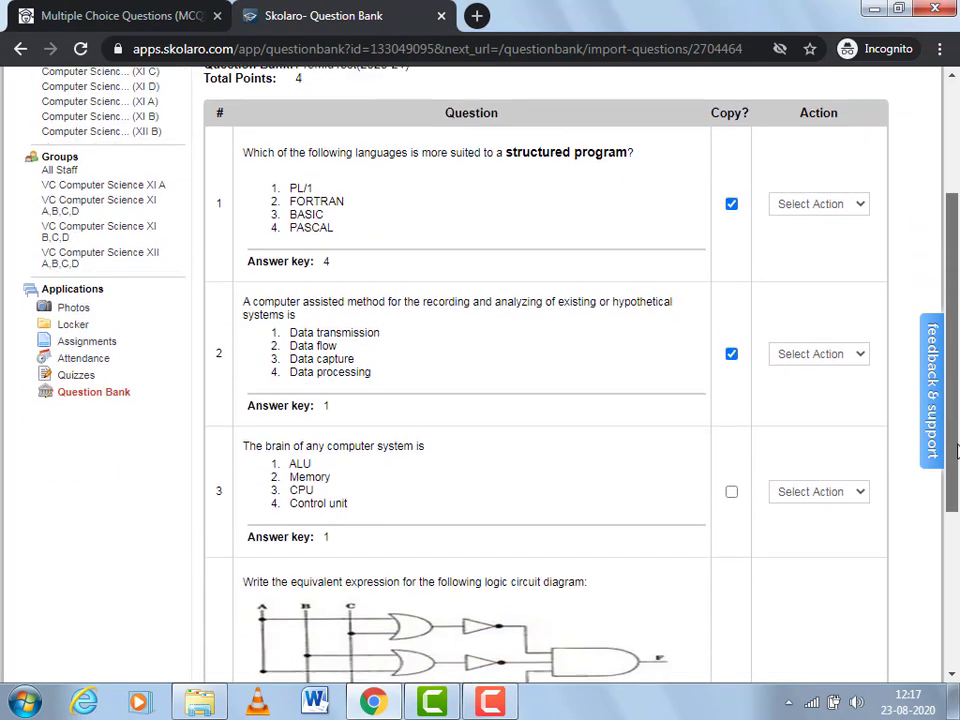
mouse_move(955, 452)
mouse_down()
mouse_move(955, 482)
mouse_move(955, 462)
mouse_up()
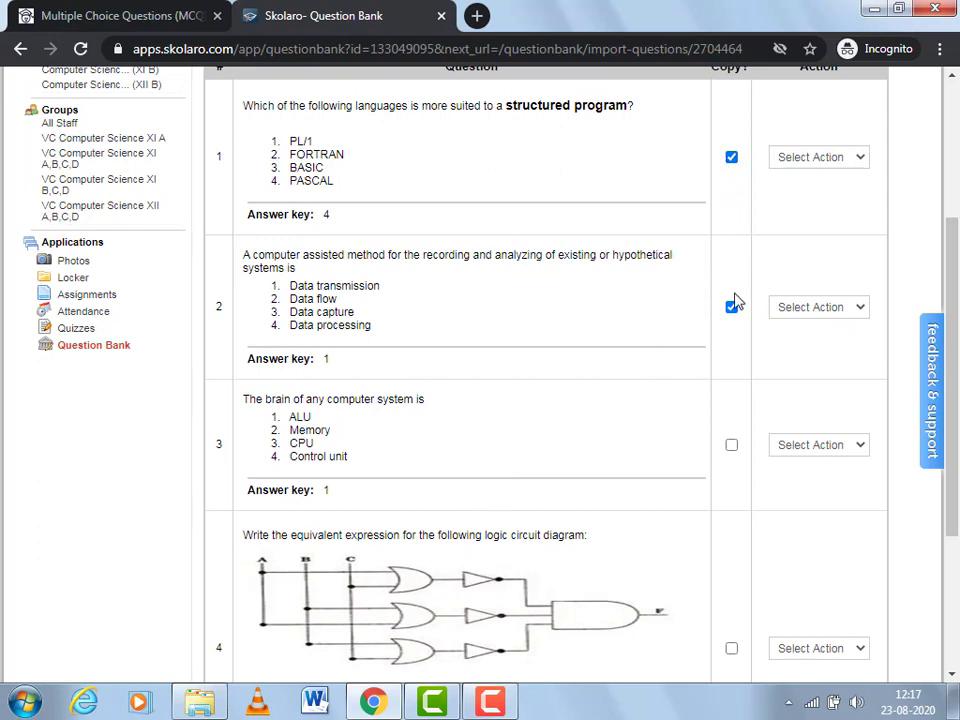
drag(951, 300, 951, 430)
click(596, 576)
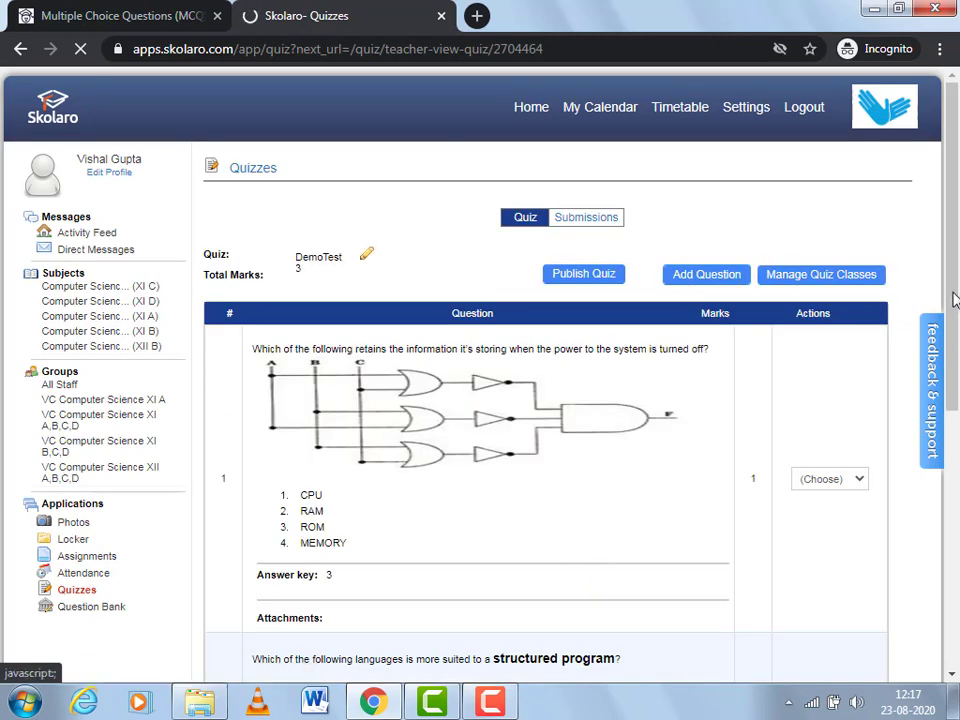
Review the copied questions in the DemoTest quiz and publish the quiz
scroll(620, 372, down, 4)
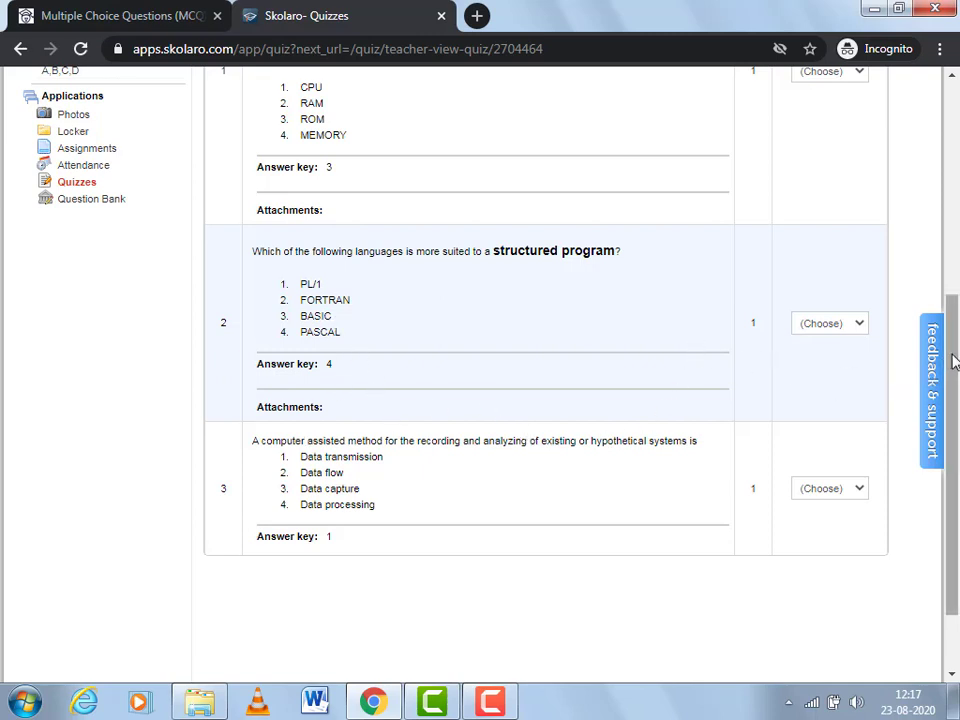
drag(955, 362, 928, 204)
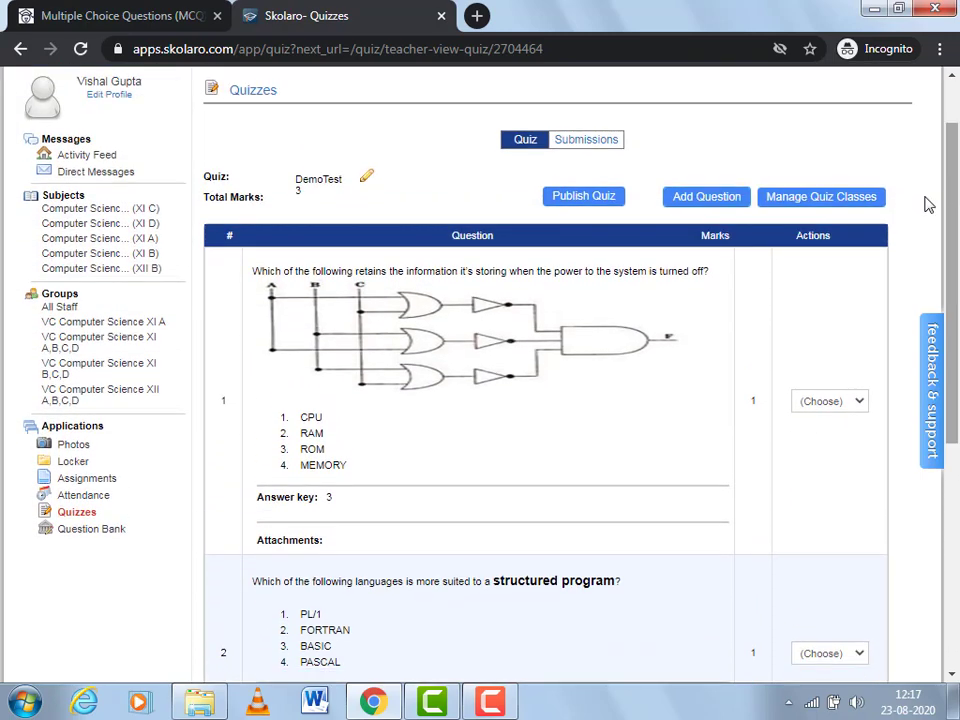
click(584, 198)
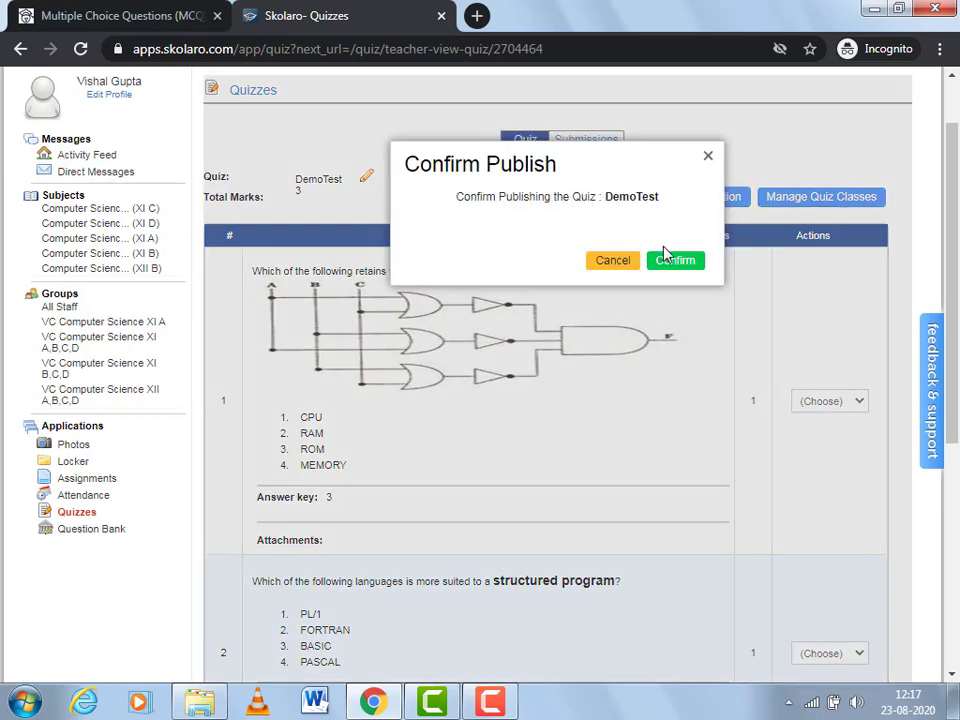
click(672, 261)
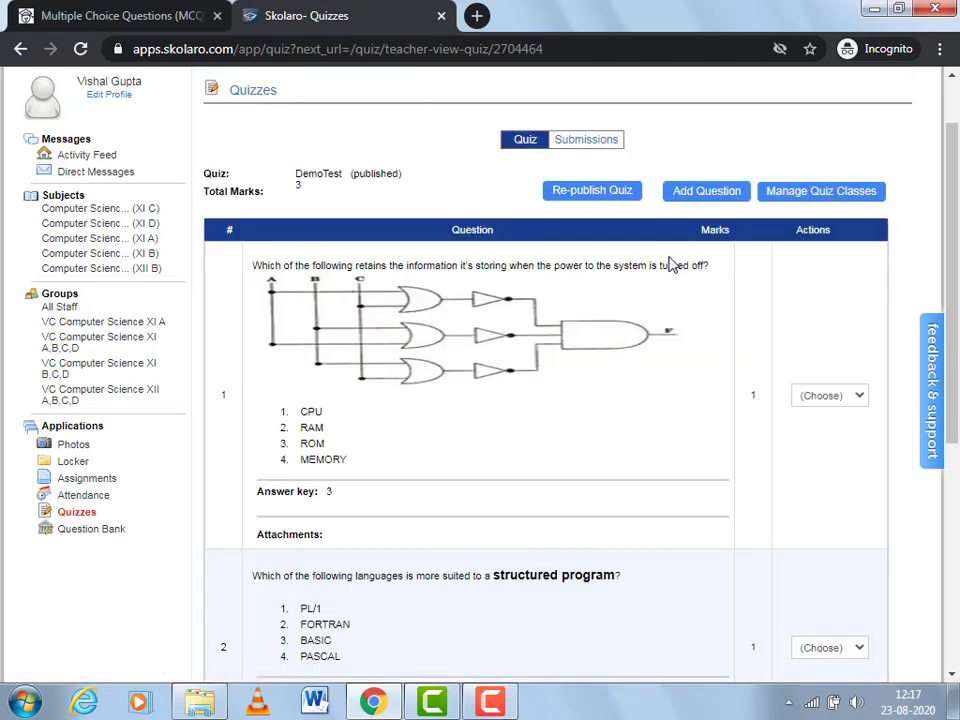
Delete the older duplicate DemoTest post for Computer Science (XI C) from the activity feed
click(108, 156)
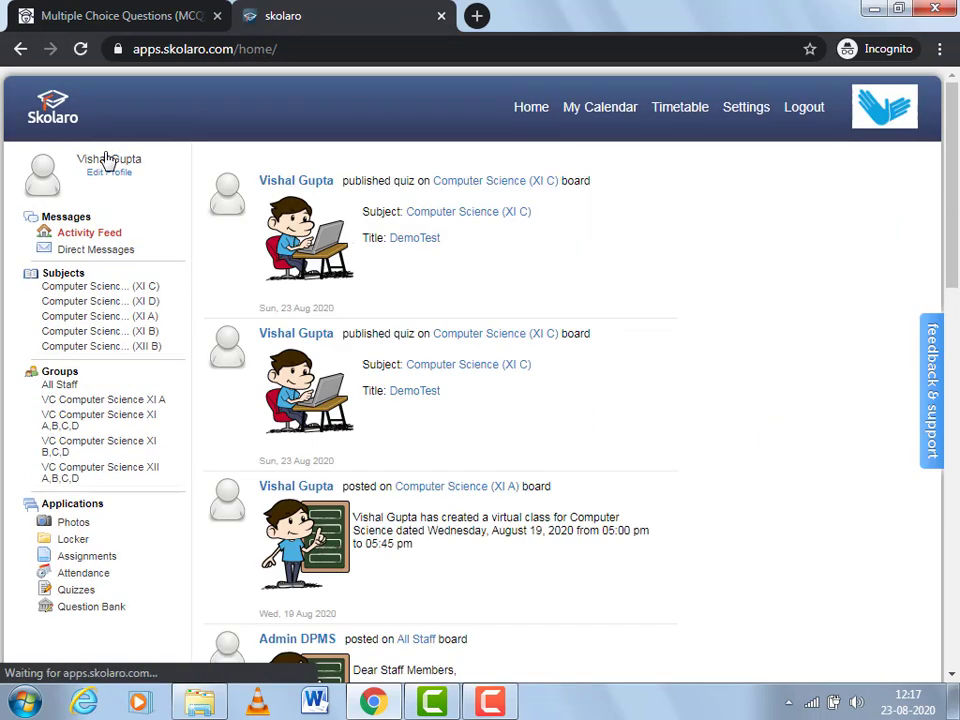
mouse_move(452, 343)
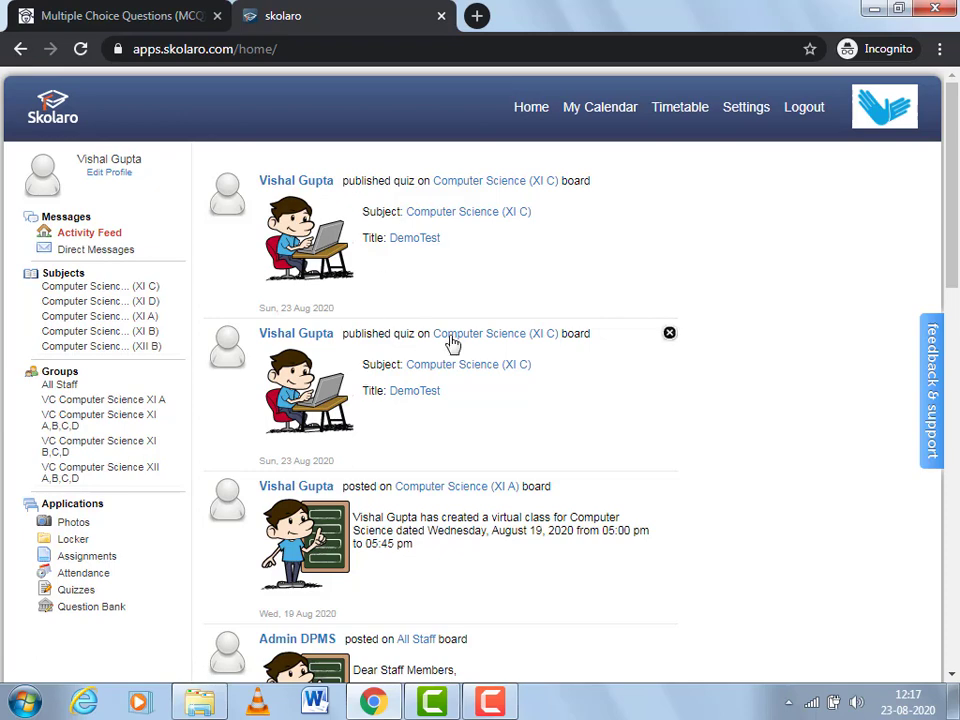
click(668, 338)
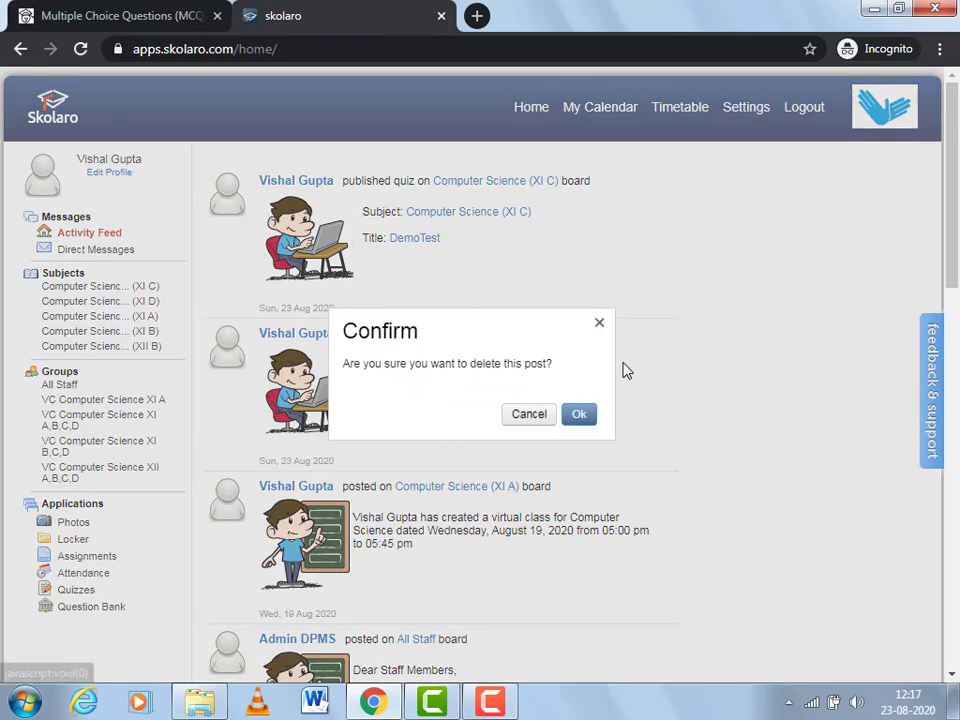
click(582, 412)
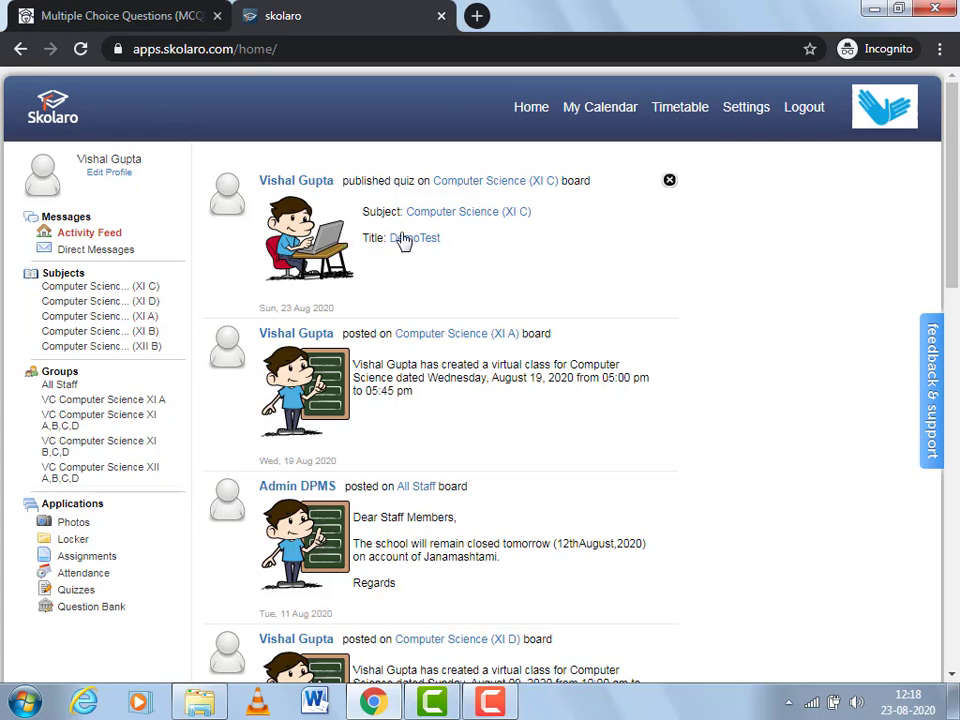
Open the Computer Science (XI D) board and look through its posts for the published quiz
click(103, 310)
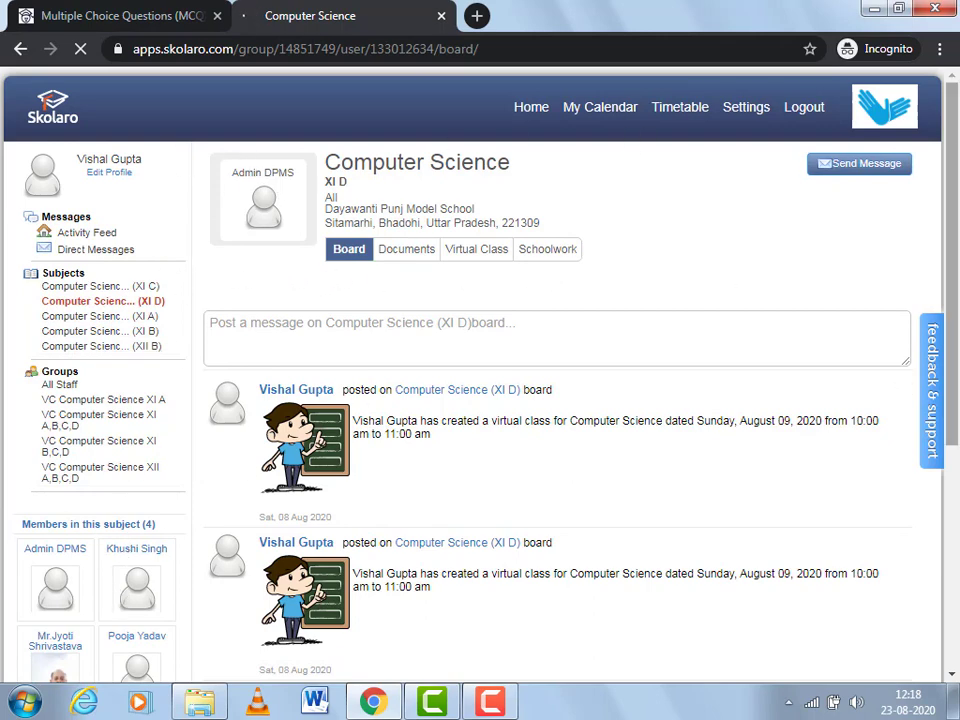
drag(954, 185, 954, 235)
scroll(480, 380, down, 3)
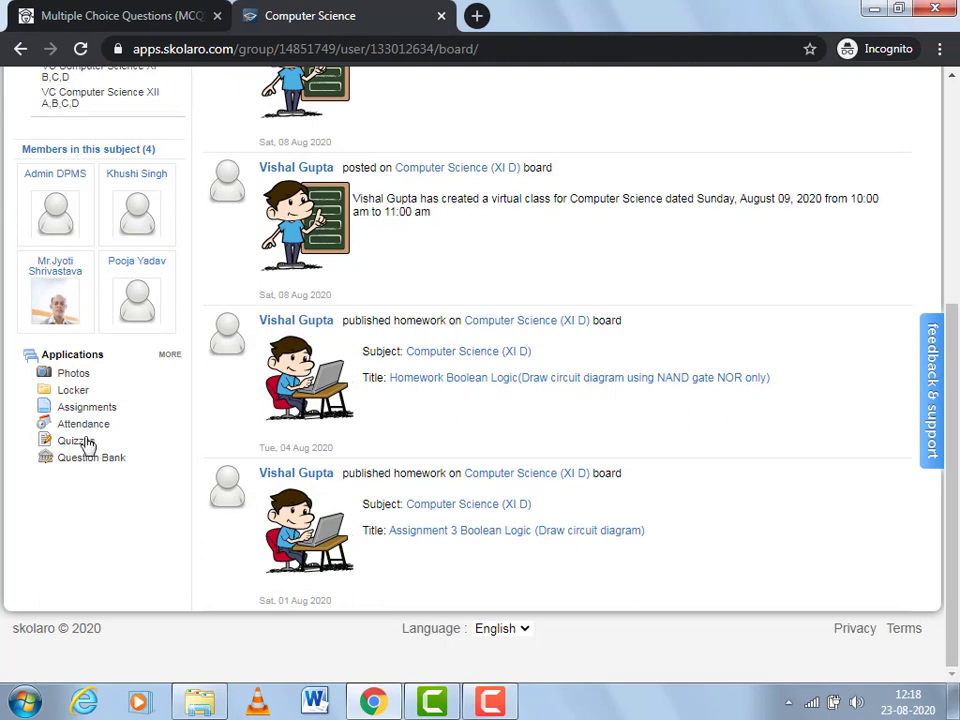
Open the DemoTest quiz from the quizzes list of Computer Science (XI A)
click(86, 443)
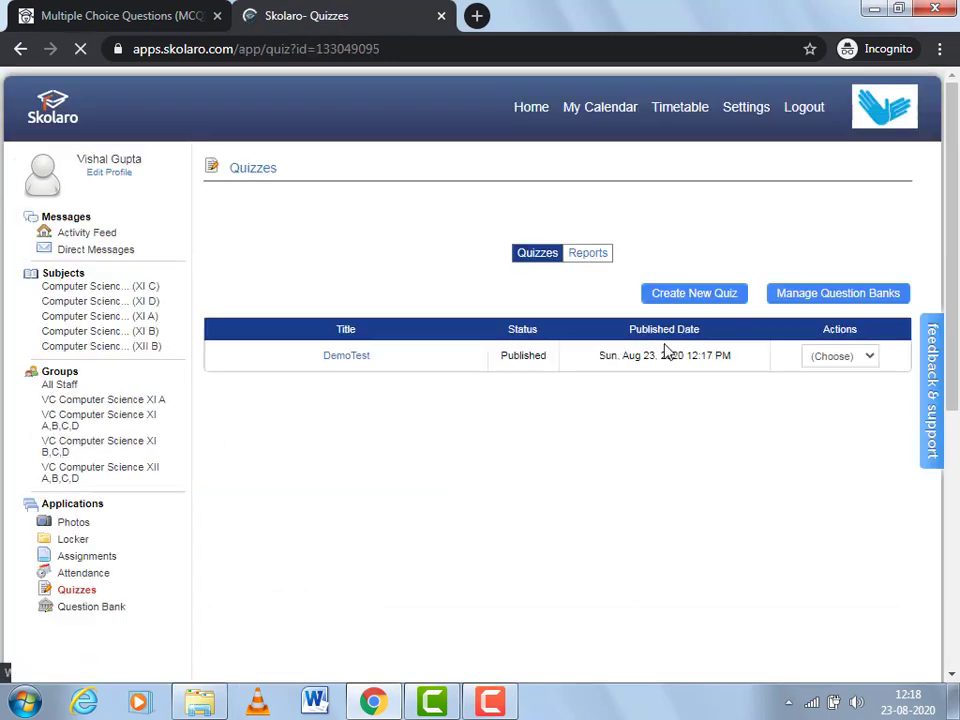
mouse_move(332, 216)
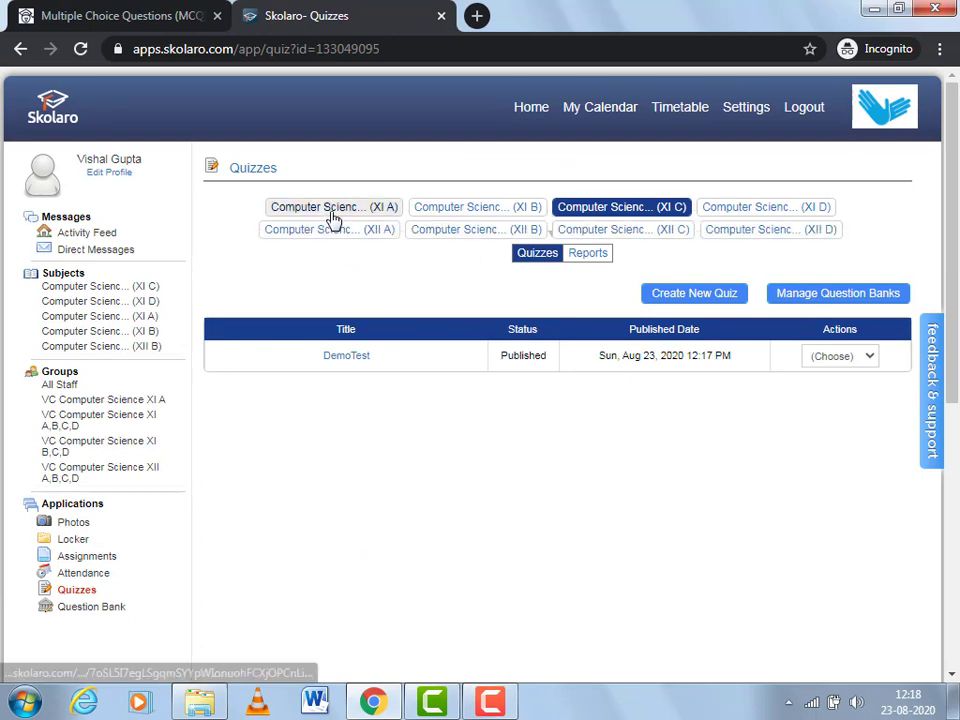
click(334, 214)
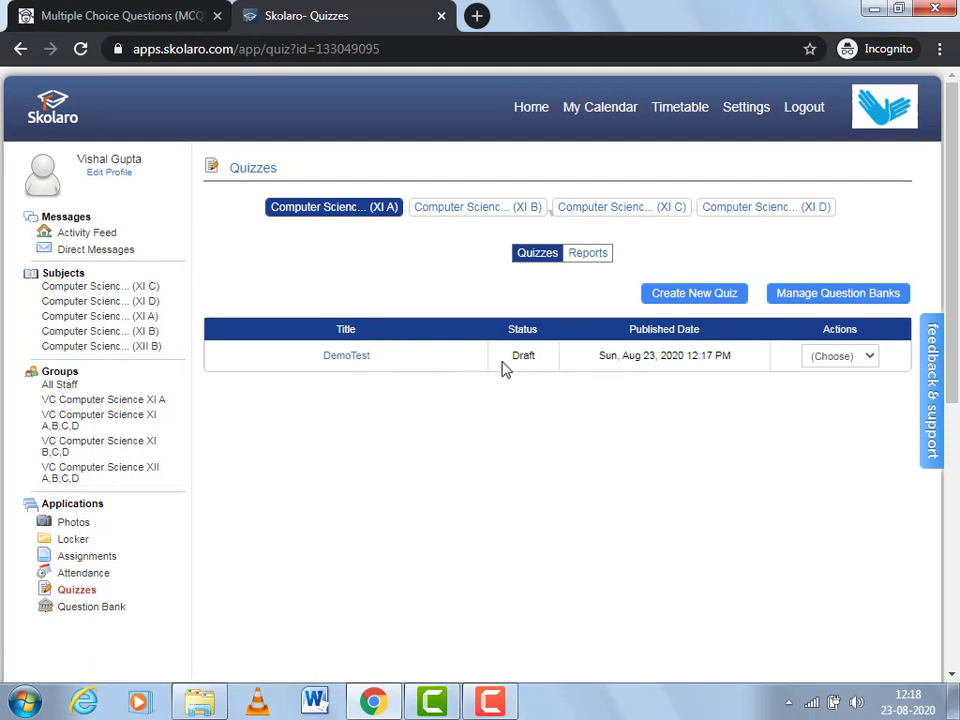
click(354, 358)
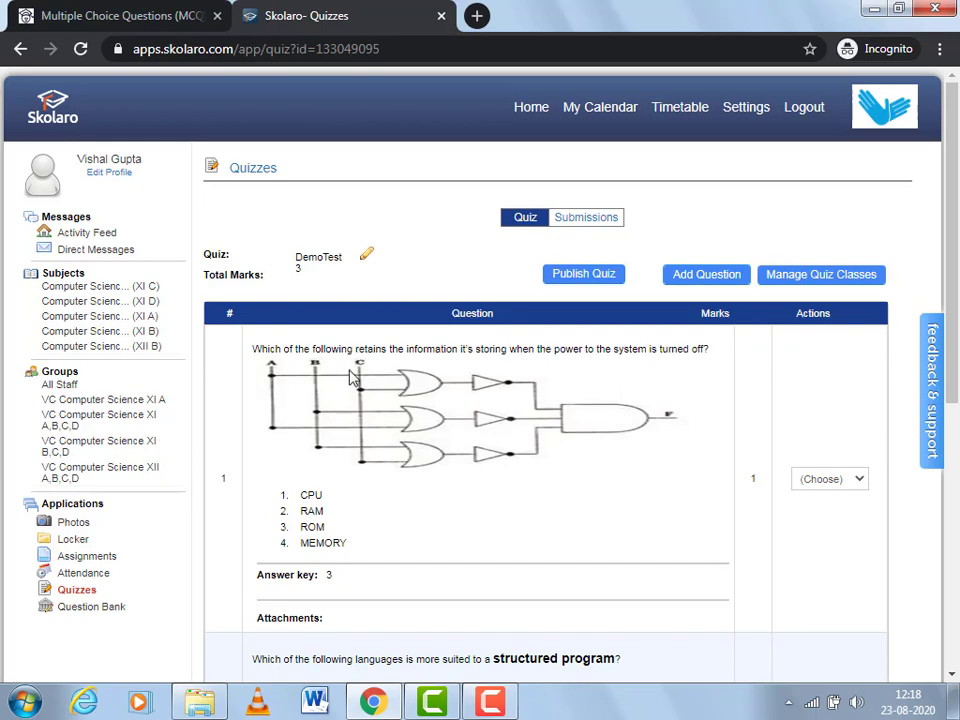
Publish the DemoTest quiz for Computer Science (XI A) and return to the quizzes list
click(576, 284)
click(677, 341)
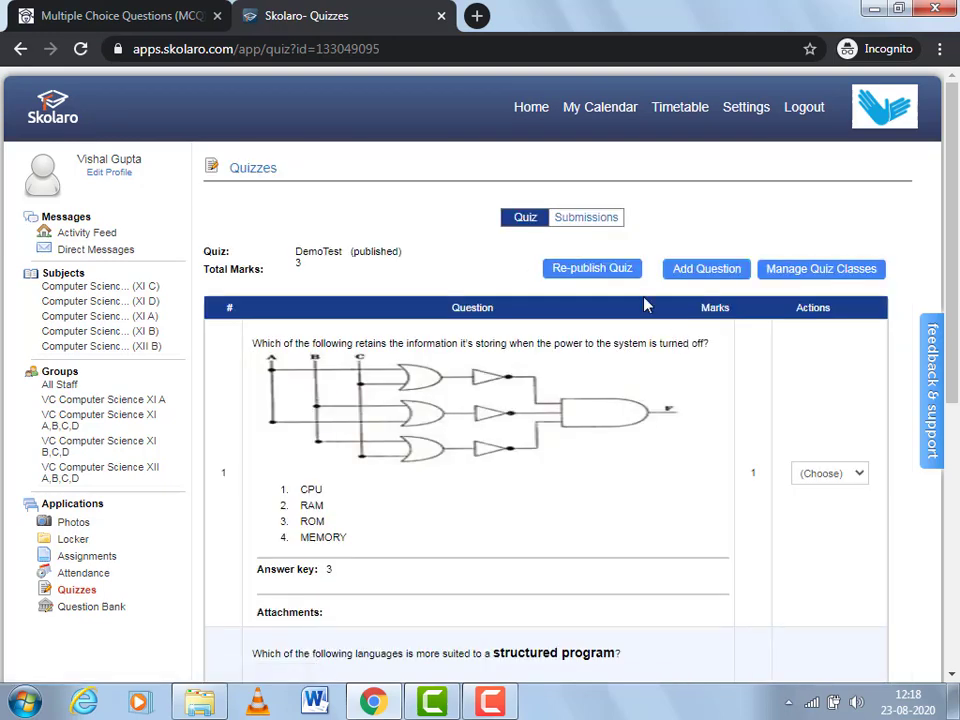
click(19, 50)
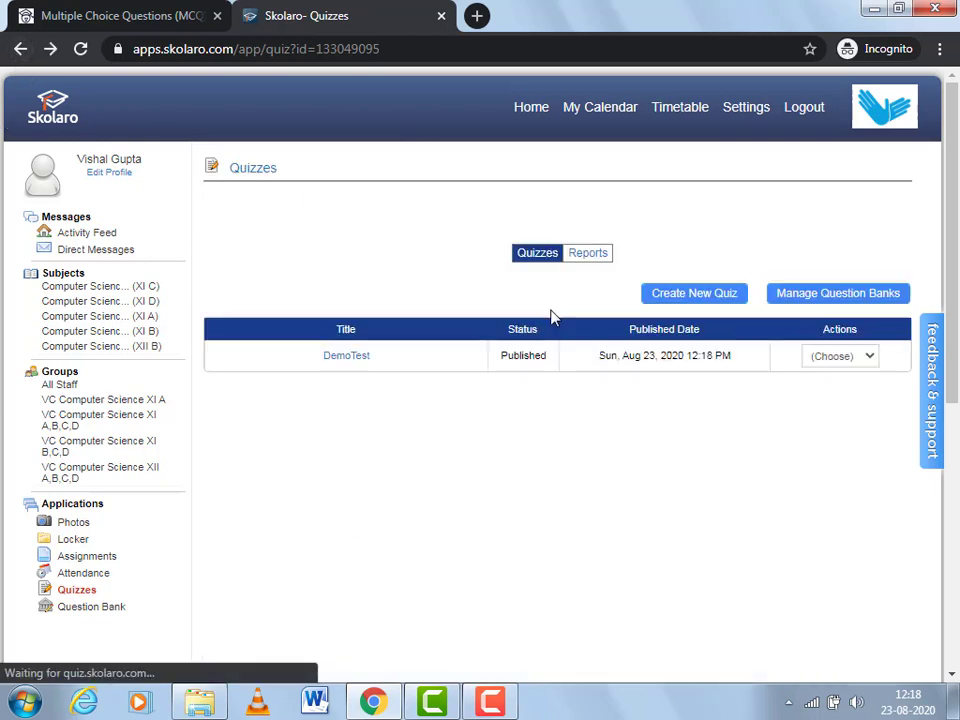
Open the DemoTest draft of Computer Science (XI B), publish it and return to the quizzes list
click(521, 215)
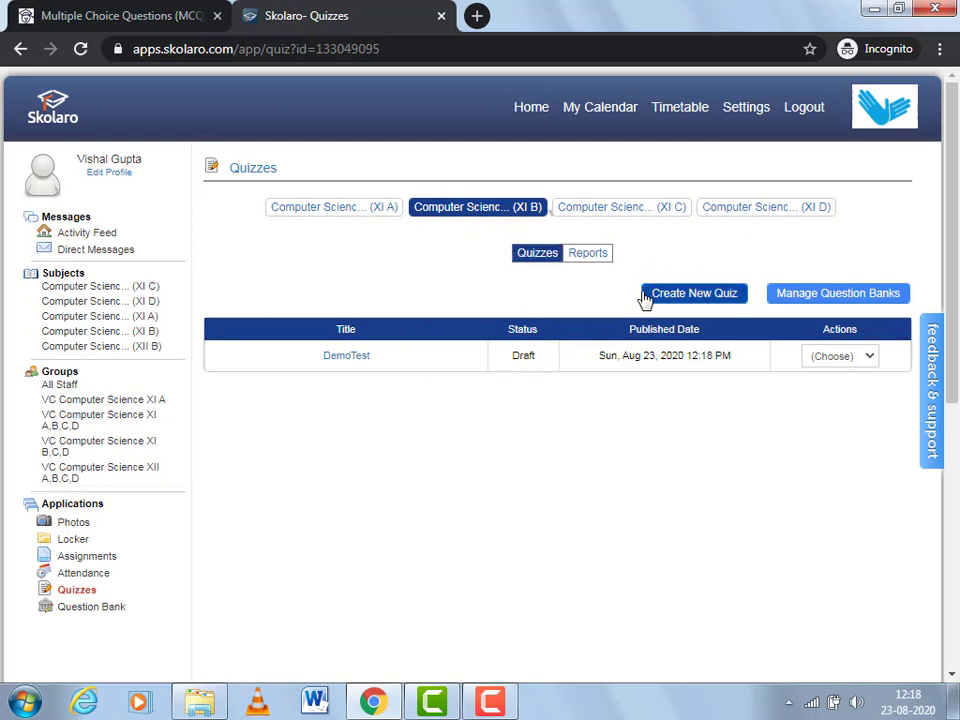
click(347, 360)
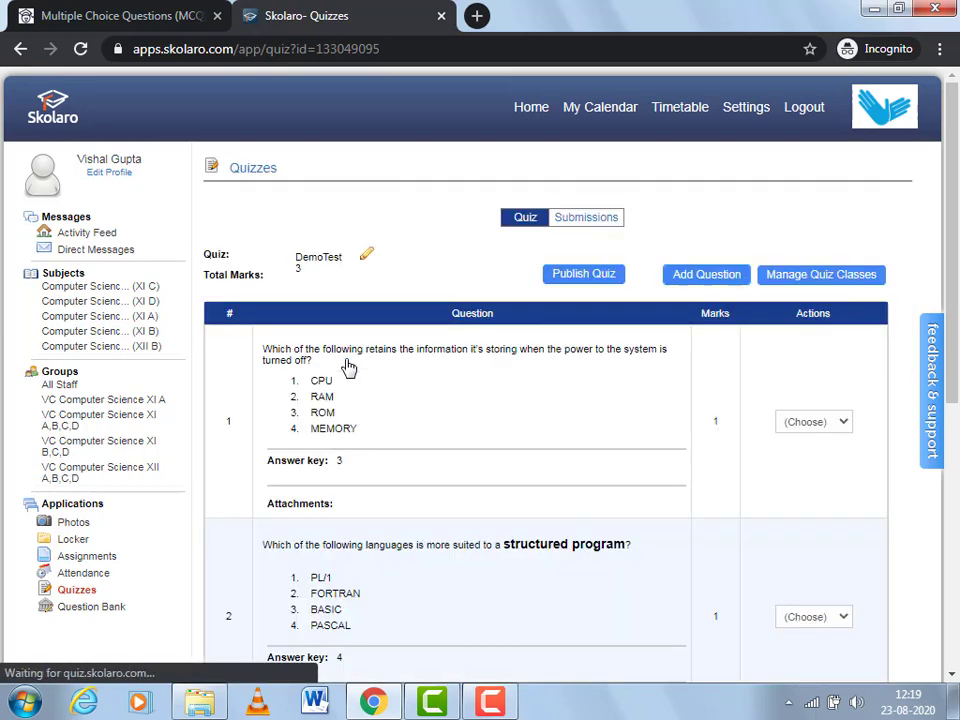
click(591, 283)
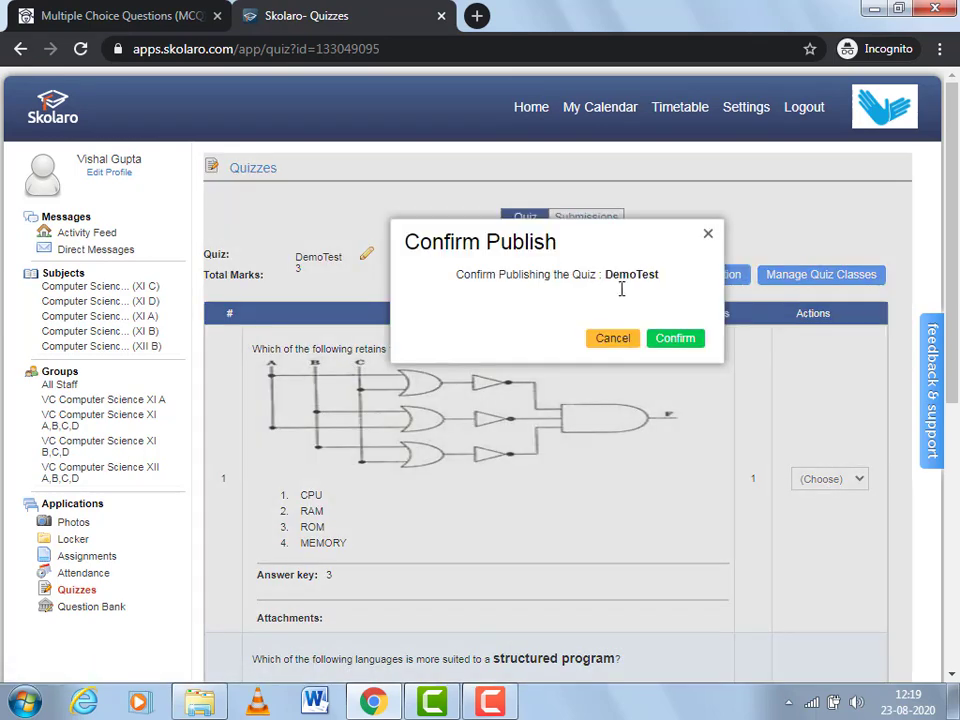
click(679, 341)
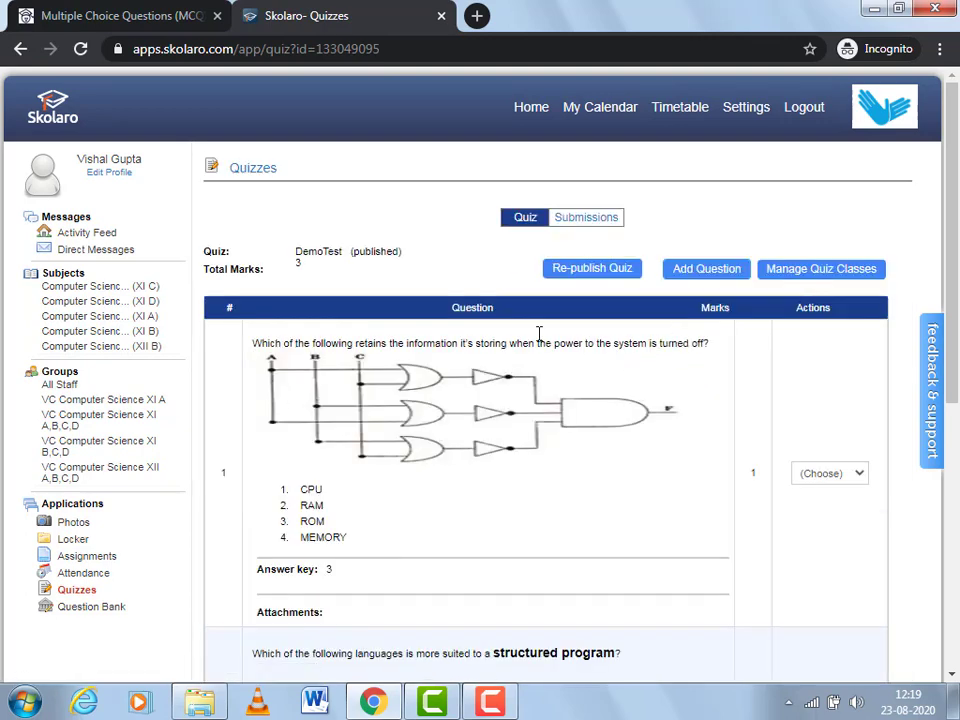
click(20, 49)
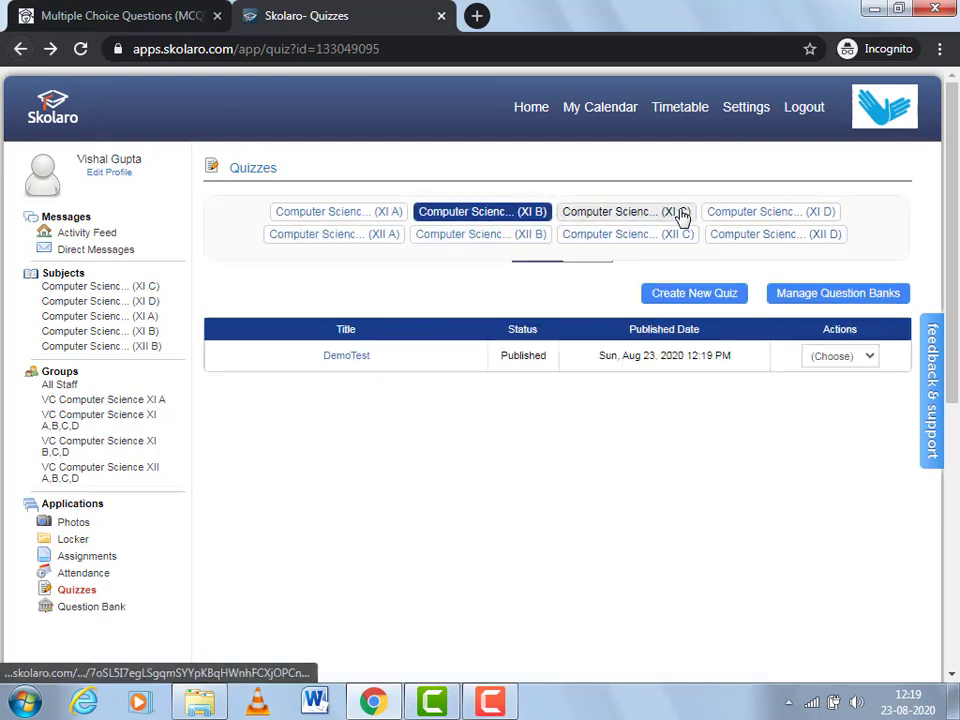
Check the quiz status for Computer Science (XI C), and publish the DemoTest draft of Computer Science (XI D)
click(679, 214)
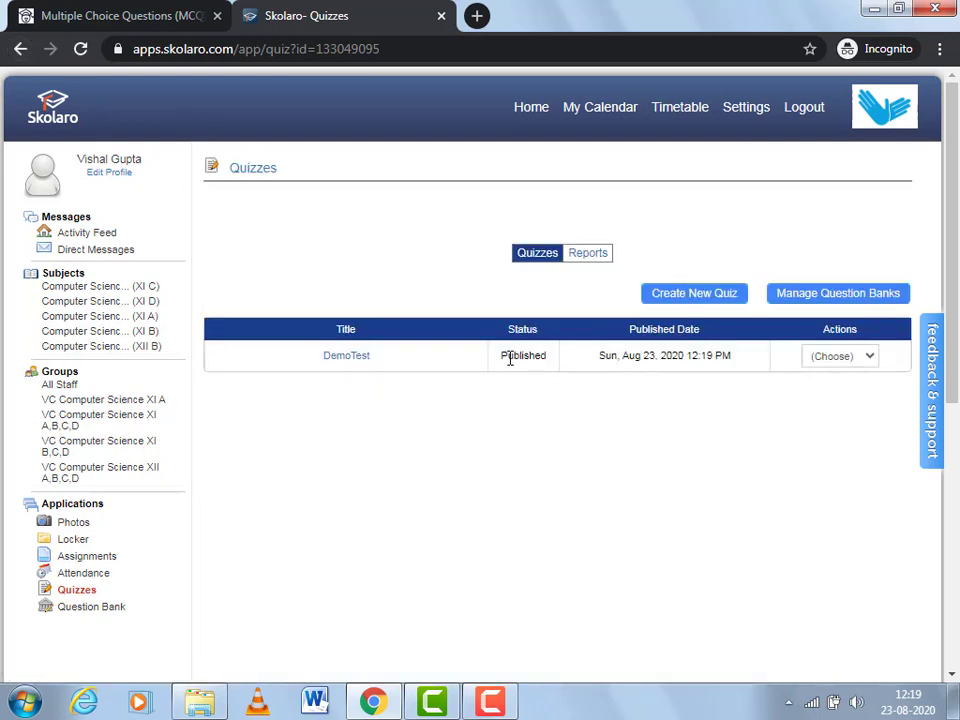
click(780, 212)
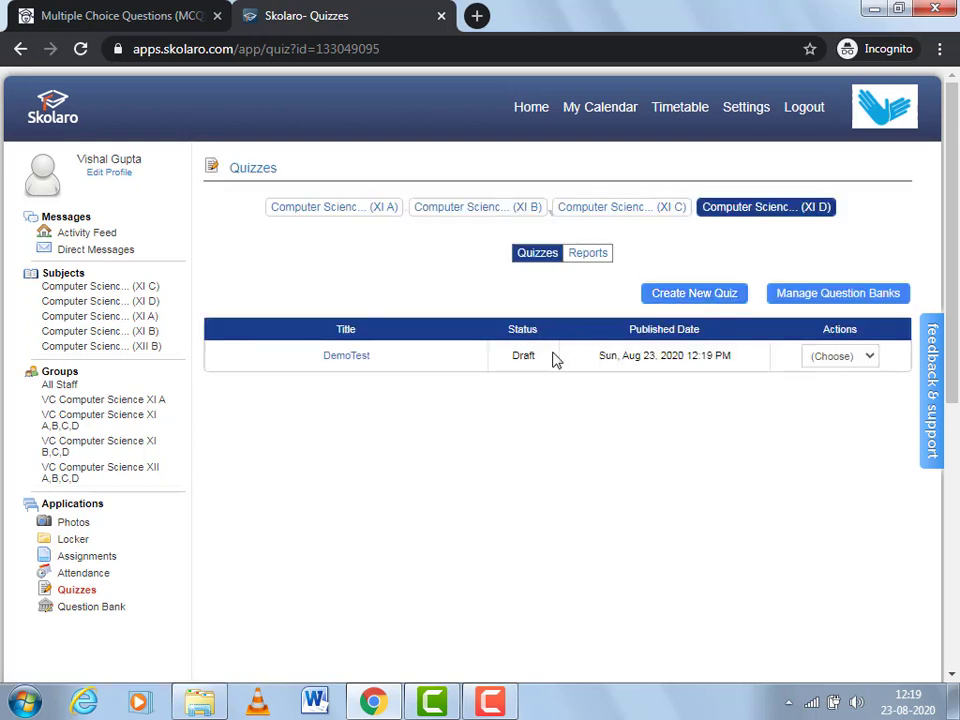
click(358, 357)
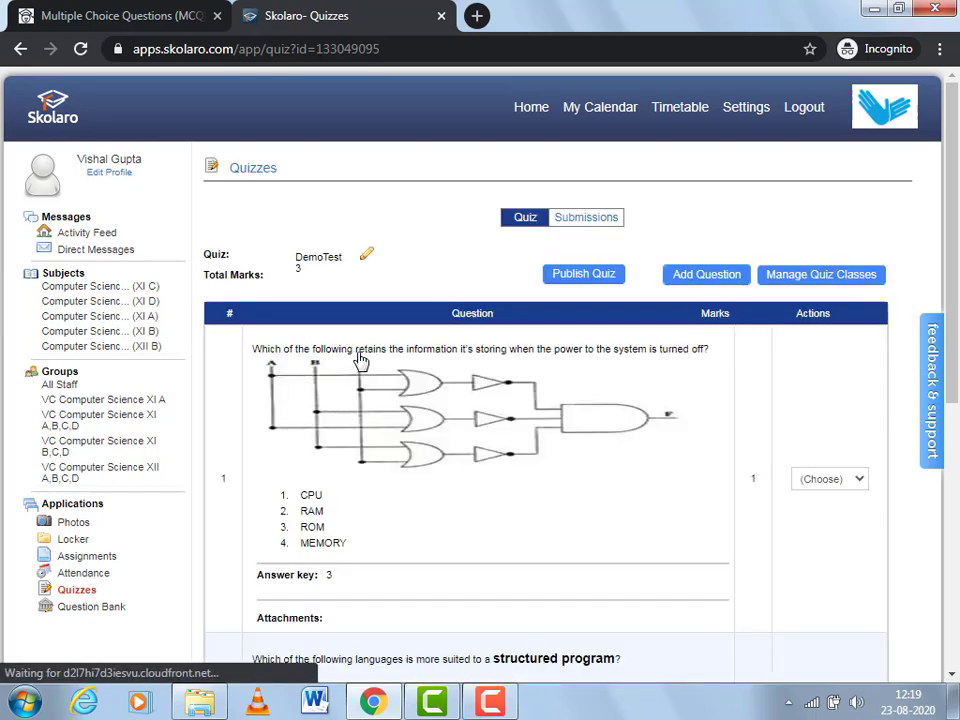
click(597, 277)
click(670, 342)
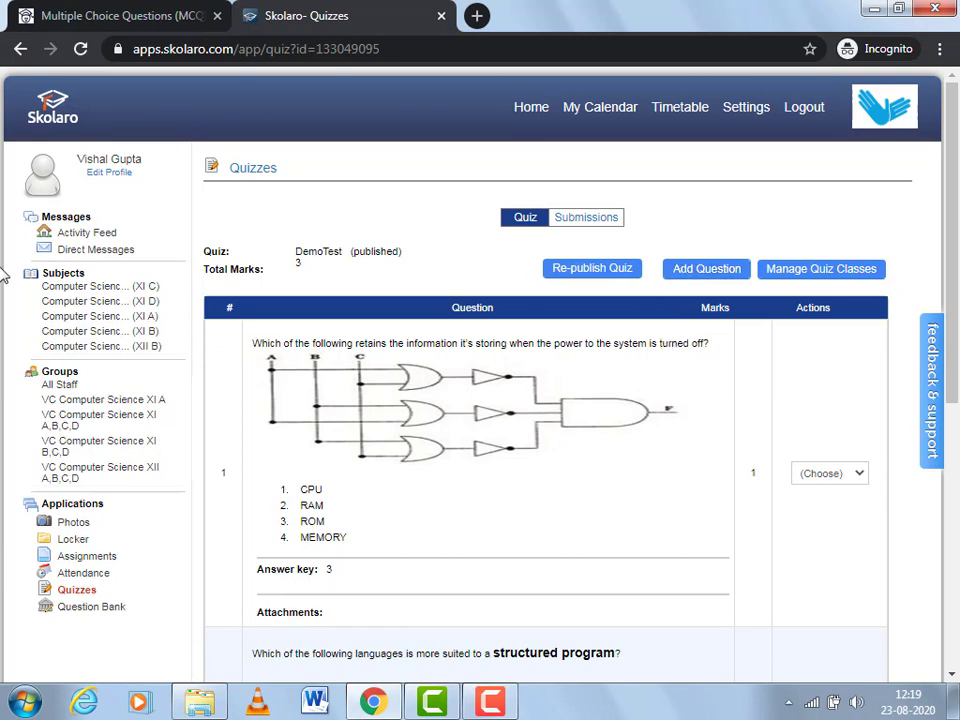
Review the published DemoTest posts for all XI Computer Science classes in the activity feed
click(79, 235)
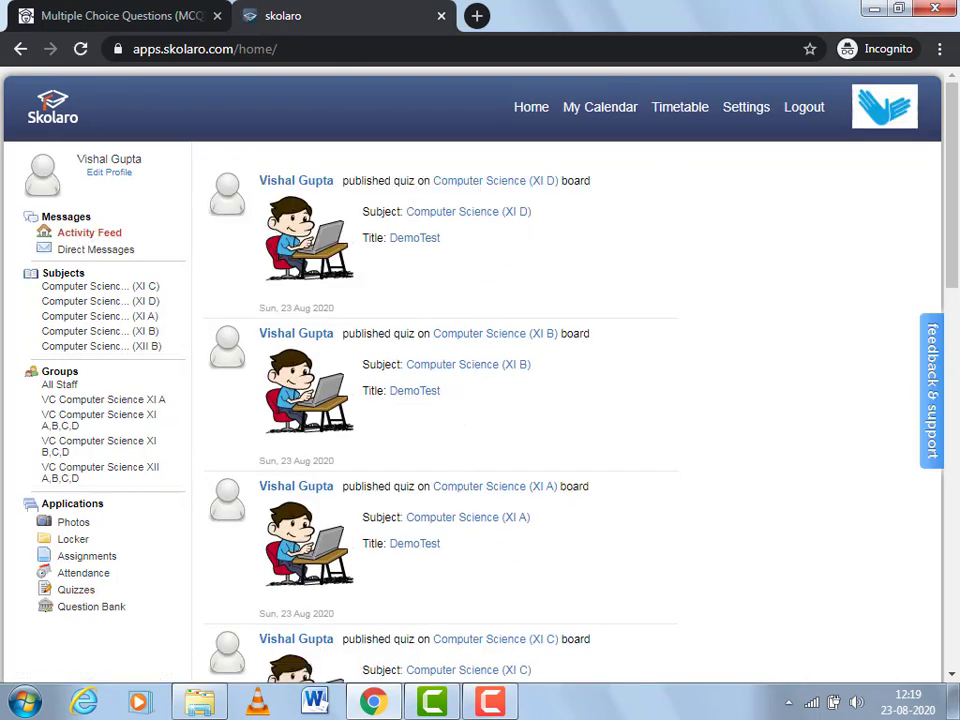
scroll(955, 300, down, 1)
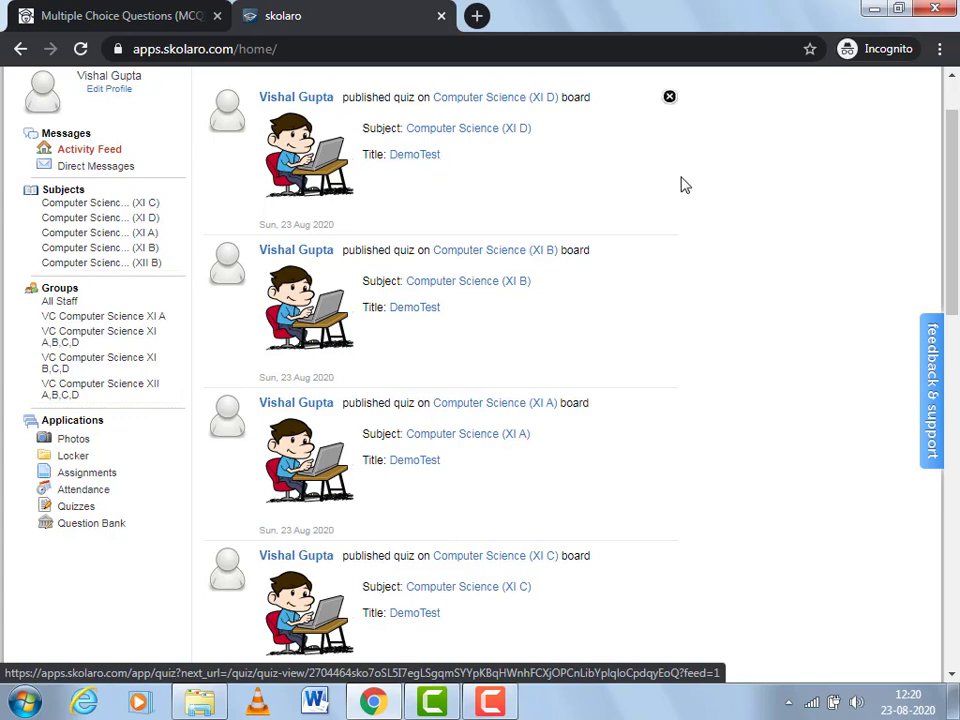
drag(949, 203, 950, 138)
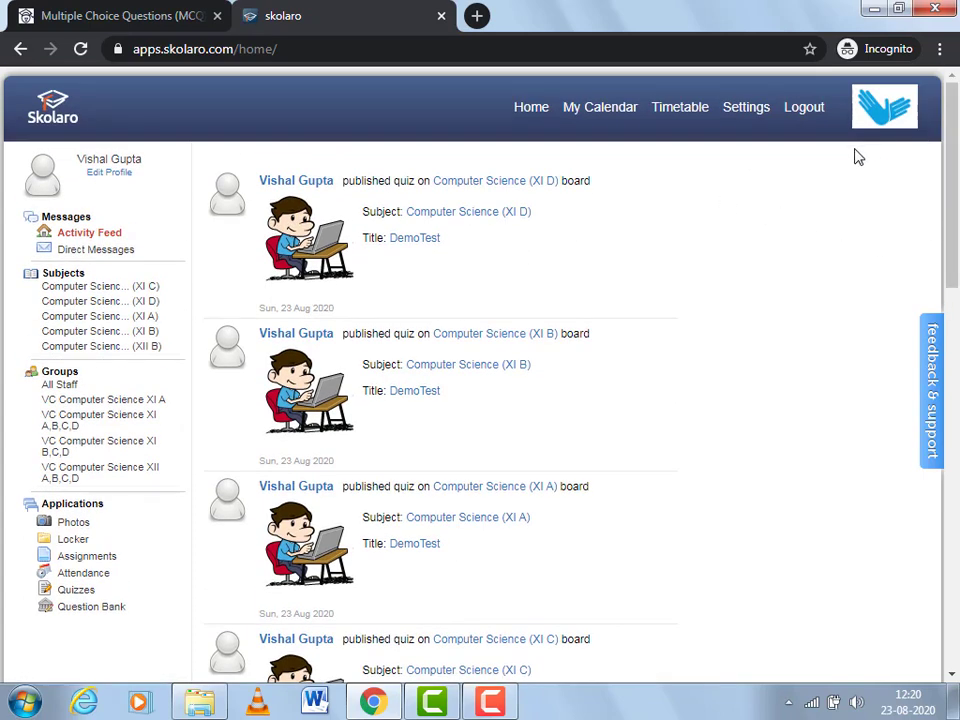